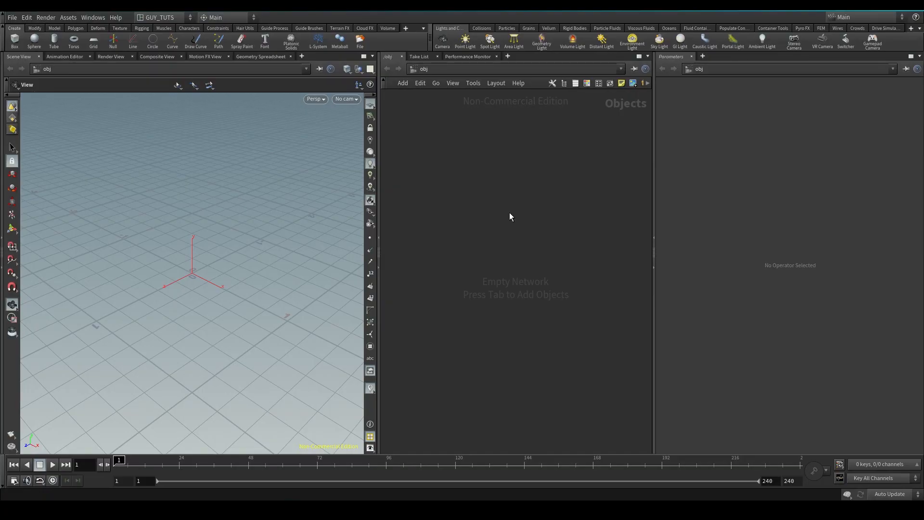
Create a Geometry object in the scene and go inside its network
{"action": "key", "text": "Tab"}
{"action": "type", "text": "geo"}
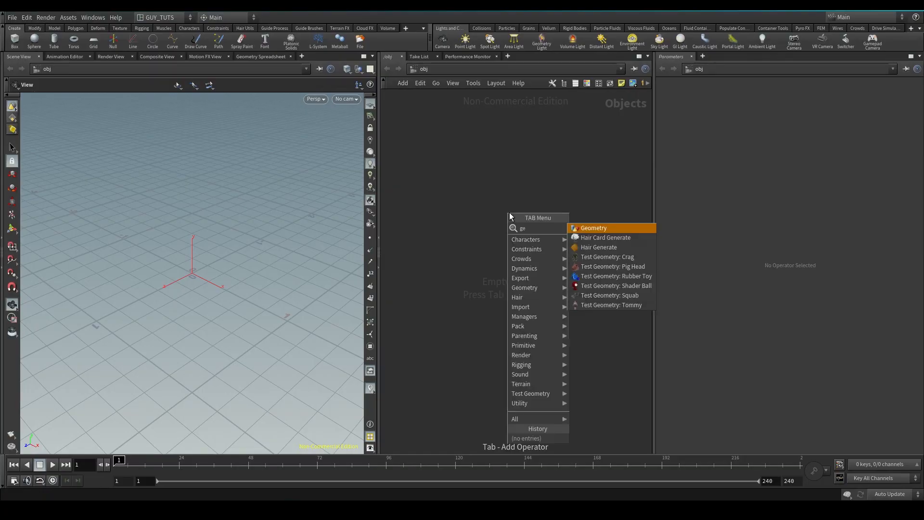
{"action": "key", "text": "Return"}
{"action": "key", "text": "Return"}
{"action": "key", "text": "Return"}
Add a Boolean Fracture, an RBD Material Fracture and a Voronoi Fracture node to the geometry network
{"action": "key", "text": "Tab"}
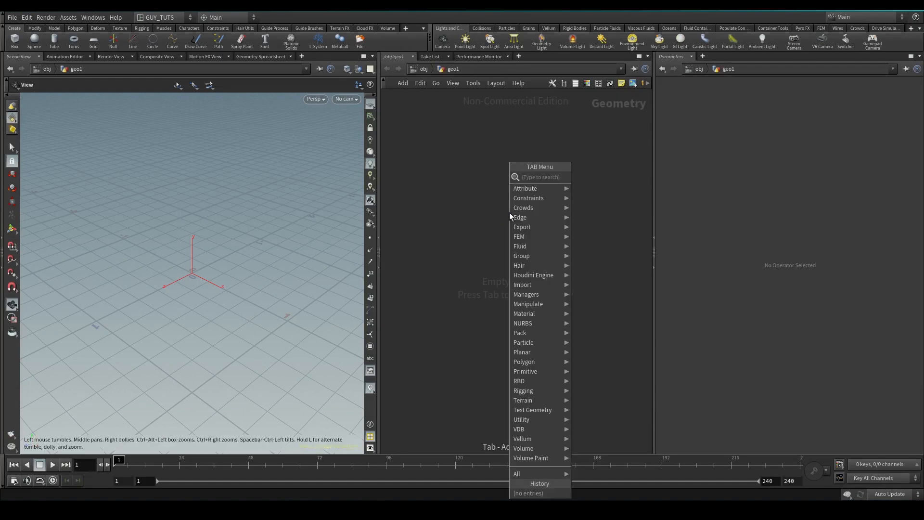
{"action": "type", "text": "fracture"}
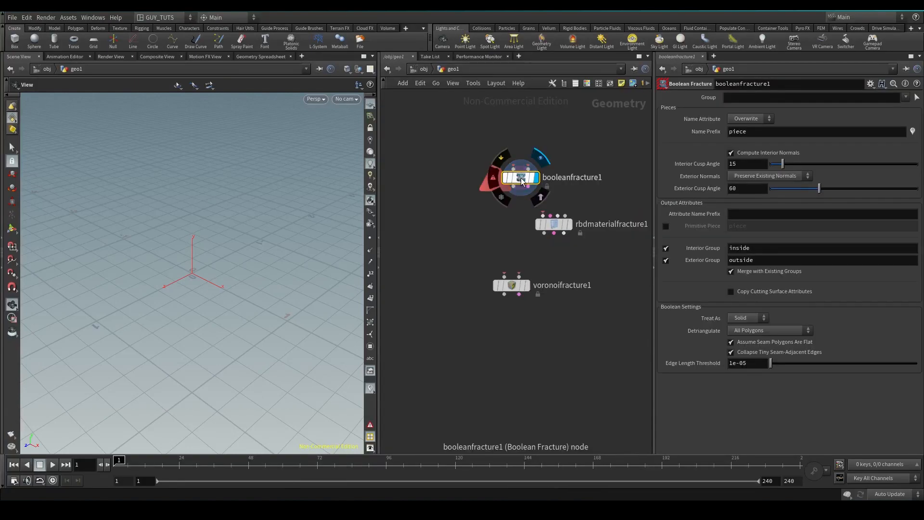
Look inside the Boolean Fracture node, inspect its shatter Boolean node, and return to the geometry network
{"action": "double_click", "coordinate": [519, 177]}
{"action": "scroll", "coordinate": [541, 285], "scroll_direction": "up", "scroll_amount": 5}
{"action": "middle_click_drag", "start_coordinate": [569, 345], "coordinate": [576, 65]}
{"action": "key", "text": "h"}
{"action": "scroll", "coordinate": [531, 246], "scroll_direction": "up", "scroll_amount": 5}
{"action": "left_click", "coordinate": [462, 259]}
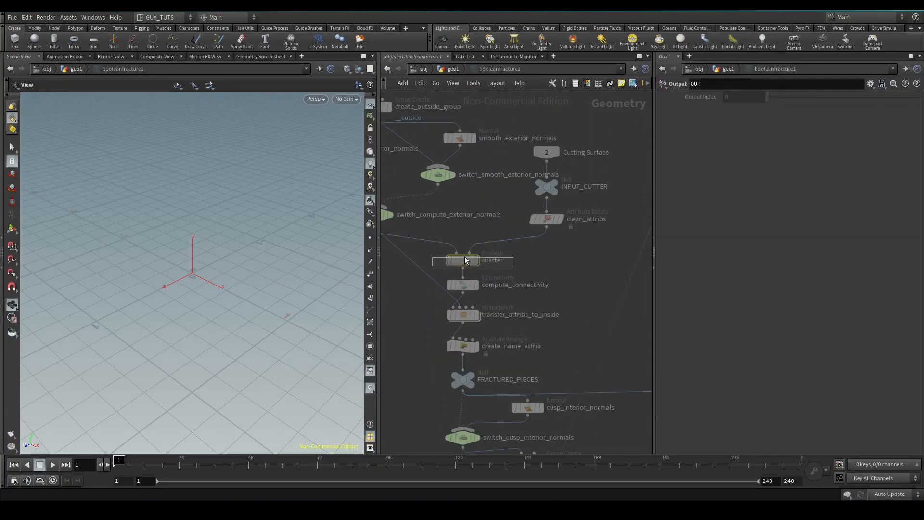
{"action": "key", "text": "h"}
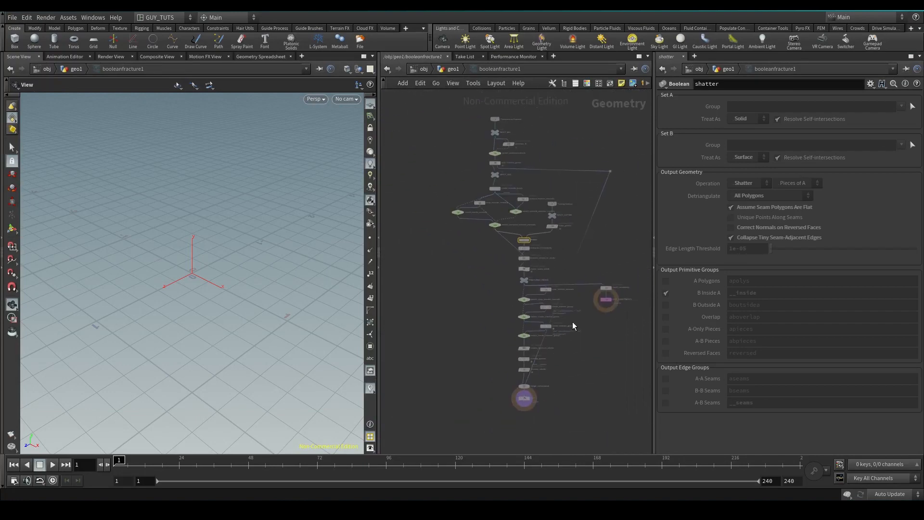
{"action": "key", "text": "u"}
Look inside the Voronoi Fracture node, inspect its cut_each_piece Voronoi Split node, and return to the geometry network
{"action": "key", "text": "i"}
{"action": "scroll", "coordinate": [506, 188], "scroll_direction": "up", "scroll_amount": 5}
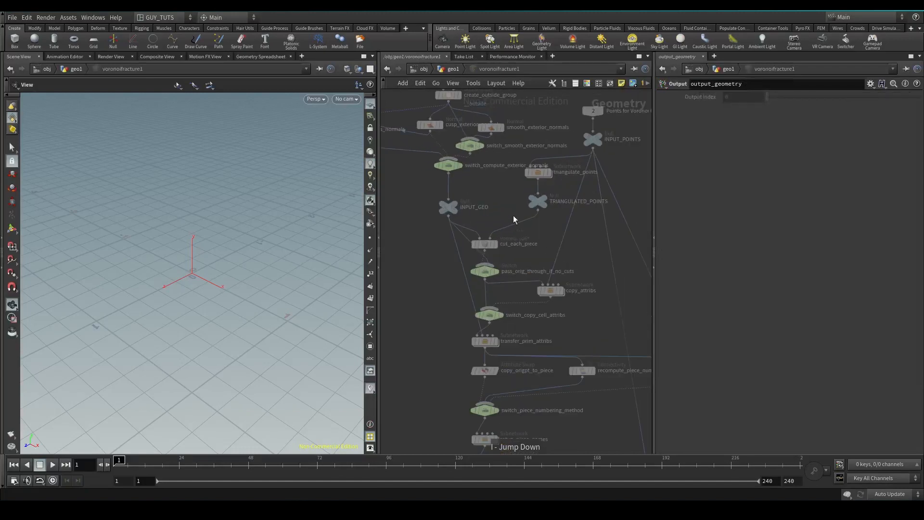
{"action": "left_click", "coordinate": [484, 244]}
{"action": "scroll", "coordinate": [458, 259], "scroll_direction": "down", "scroll_amount": 3}
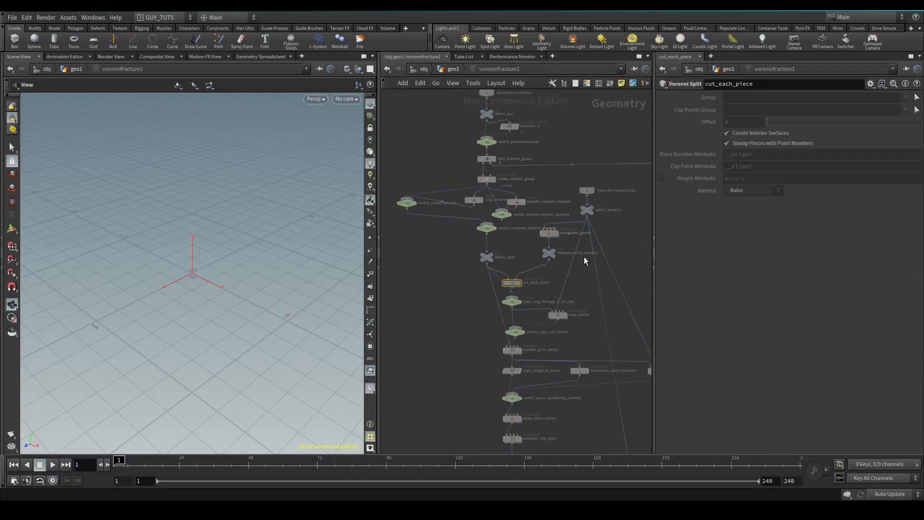
{"action": "middle_click_drag", "start_coordinate": [584, 257], "coordinate": [552, 133]}
{"action": "middle_click_drag", "start_coordinate": [556, 395], "coordinate": [541, 310]}
{"action": "key", "text": "u"}
Go inside the RBD Material Fracture node and its GLASS_FRACTURE0 node to locate the glass_recursive node
{"action": "left_click_drag", "start_coordinate": [600, 246], "coordinate": [537, 207]}
{"action": "key", "text": "i"}
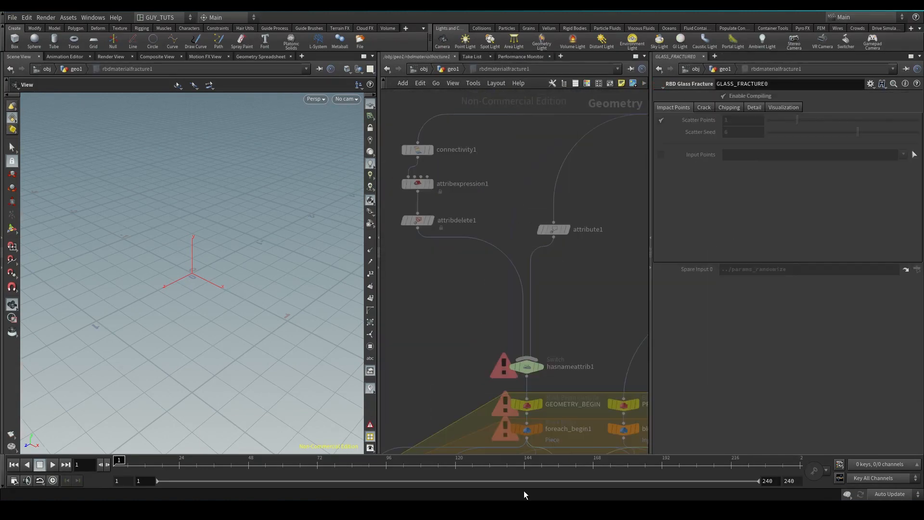
{"action": "middle_click_drag", "start_coordinate": [448, 275], "coordinate": [461, 247]}
{"action": "scroll", "coordinate": [461, 247], "scroll_direction": "down", "scroll_amount": 3}
{"action": "middle_click_drag", "start_coordinate": [396, 373], "coordinate": [526, 203]}
{"action": "scroll", "coordinate": [526, 203], "scroll_direction": "up", "scroll_amount": 5}
{"action": "key", "text": "i"}
{"action": "scroll", "coordinate": [527, 270], "scroll_direction": "up", "scroll_amount": 3}
{"action": "scroll", "coordinate": [573, 247], "scroll_direction": "up", "scroll_amount": 5}
{"action": "left_click", "coordinate": [508, 218]}
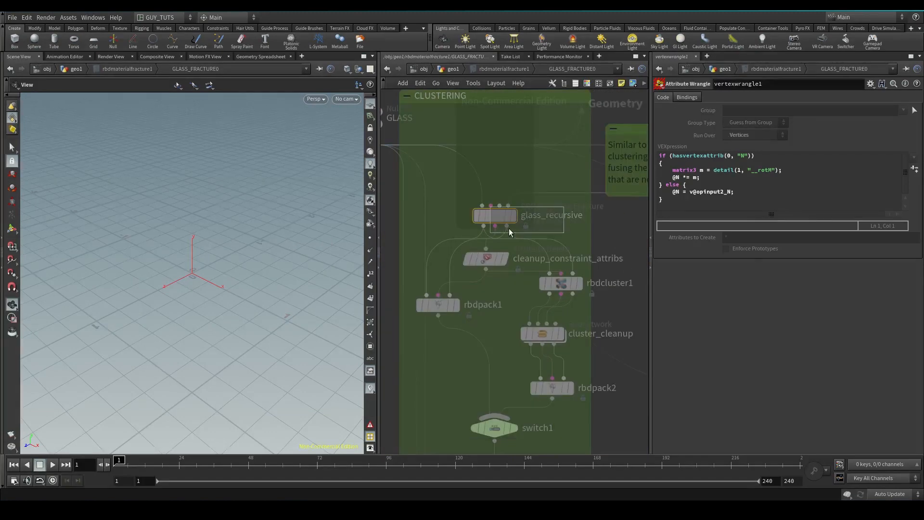
Look inside glass_recursive, inspect the Voronoi Fracture node it contains, and step back out one level
{"action": "key", "text": "i"}
{"action": "scroll", "coordinate": [502, 377], "scroll_direction": "up", "scroll_amount": 6}
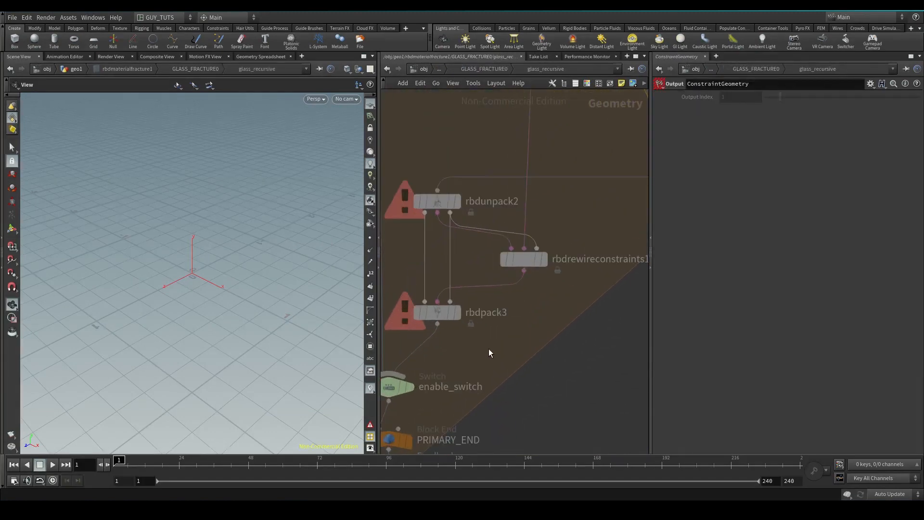
{"action": "scroll", "coordinate": [552, 304], "scroll_direction": "down", "scroll_amount": 5}
{"action": "scroll", "coordinate": [547, 264], "scroll_direction": "up", "scroll_amount": 8}
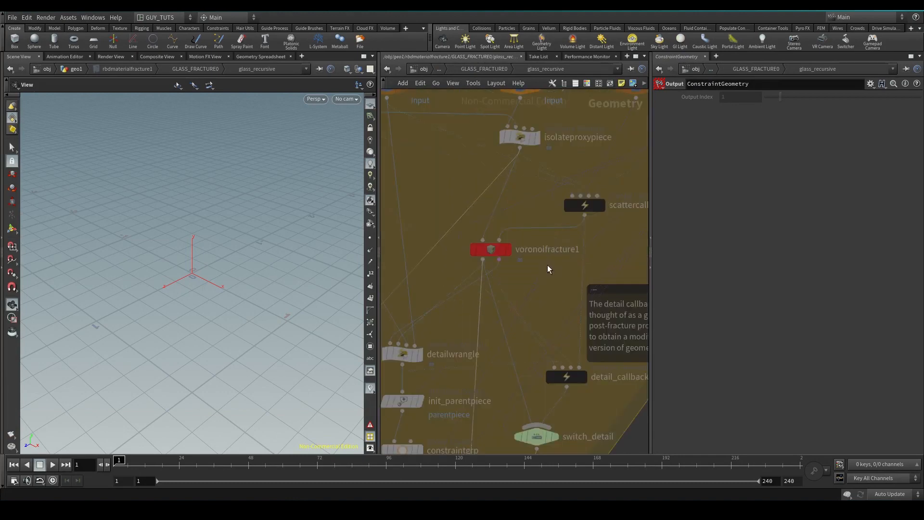
{"action": "left_click", "coordinate": [487, 249]}
{"action": "key", "text": "u"}
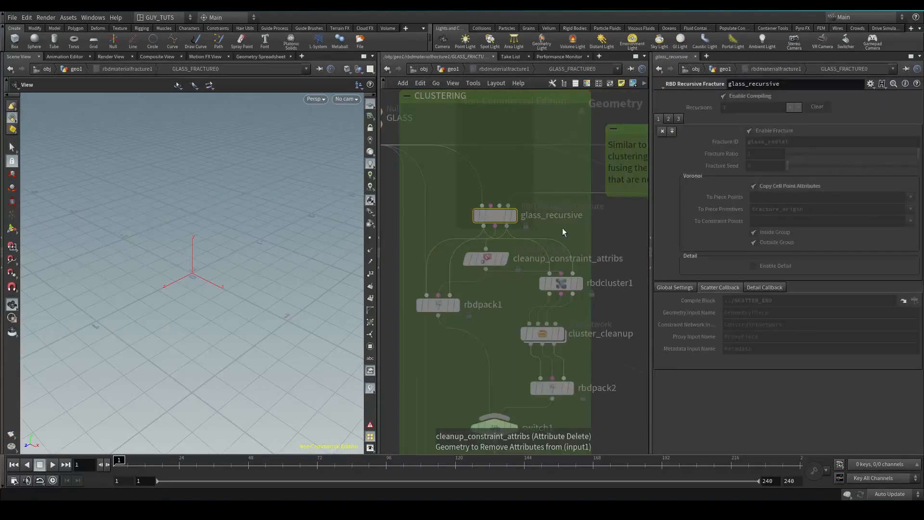
Inspect the perform_cuts Boolean Fracture node within WOOD_FRACTURE0 and return to the geometry network
{"action": "scroll", "coordinate": [574, 246], "scroll_direction": "down", "scroll_amount": 4}
{"action": "left_click_drag", "start_coordinate": [506, 315], "coordinate": [457, 235]}
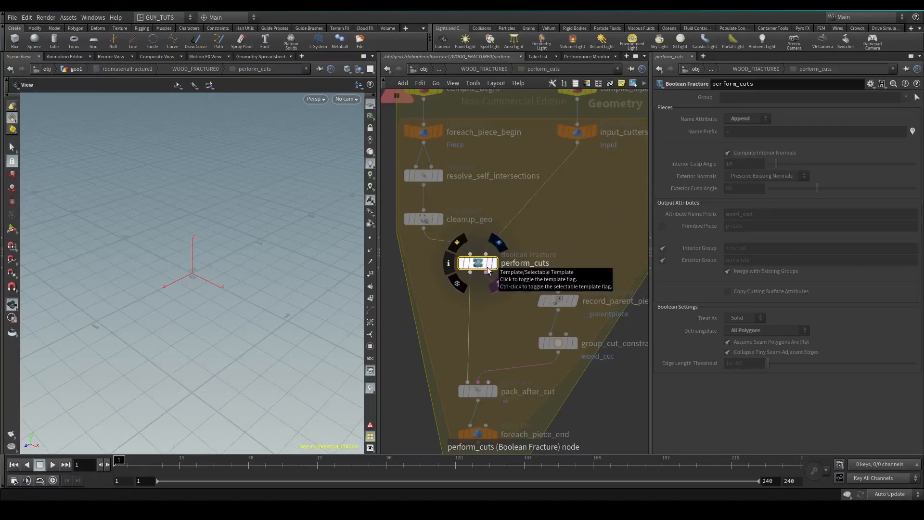
{"action": "key", "text": "u"}
{"action": "key", "text": "u"}
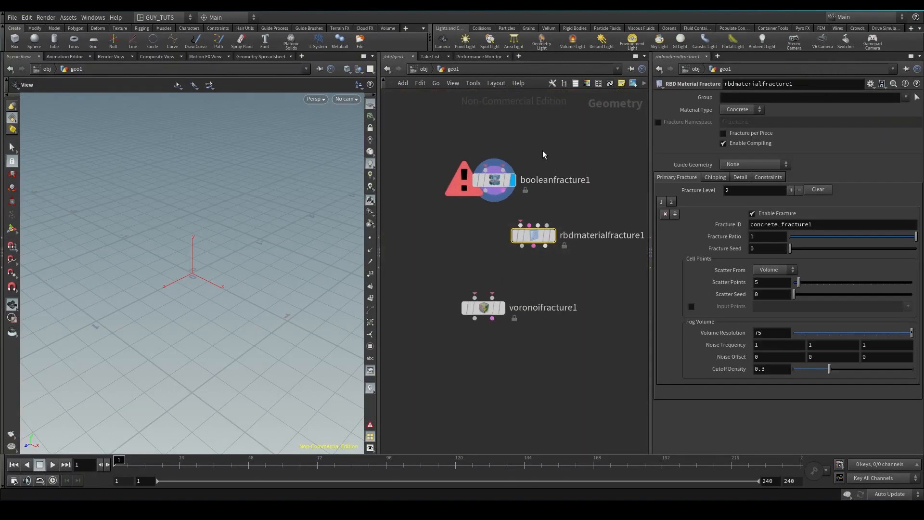
Compare the three fracture nodes' parameters and view the material type choices of the RBD Material Fracture
{"action": "left_click", "coordinate": [495, 180]}
{"action": "left_click_drag", "start_coordinate": [430, 255], "coordinate": [535, 355]}
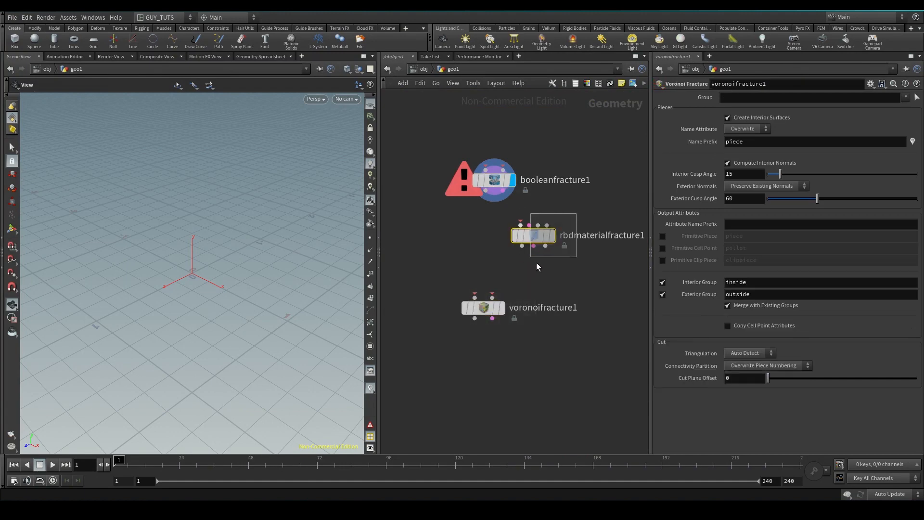
{"action": "left_click", "coordinate": [532, 236]}
{"action": "key", "text": "f"}
{"action": "left_click", "coordinate": [742, 109]}
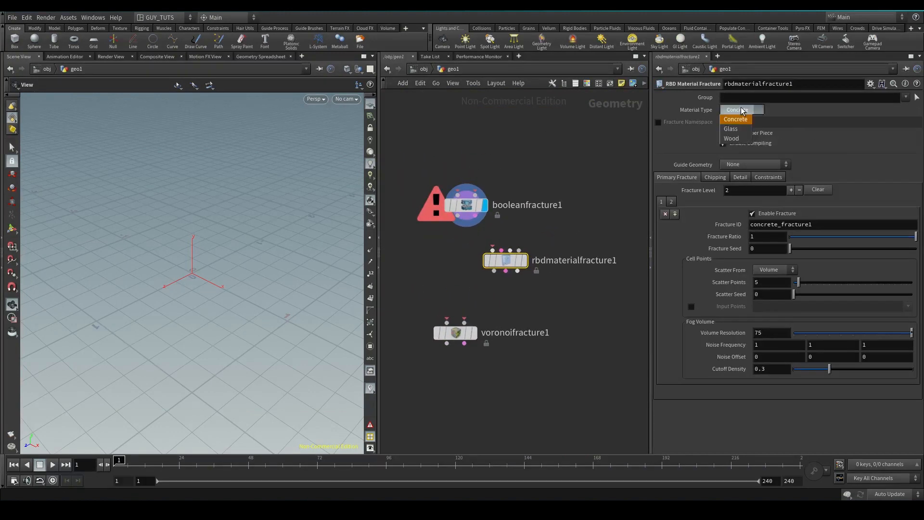
{"action": "left_click", "coordinate": [783, 113]}
Review the chipping, detail and constraint settings of the RBD Material Fracture node
{"action": "left_click_drag", "start_coordinate": [515, 228], "coordinate": [528, 239]}
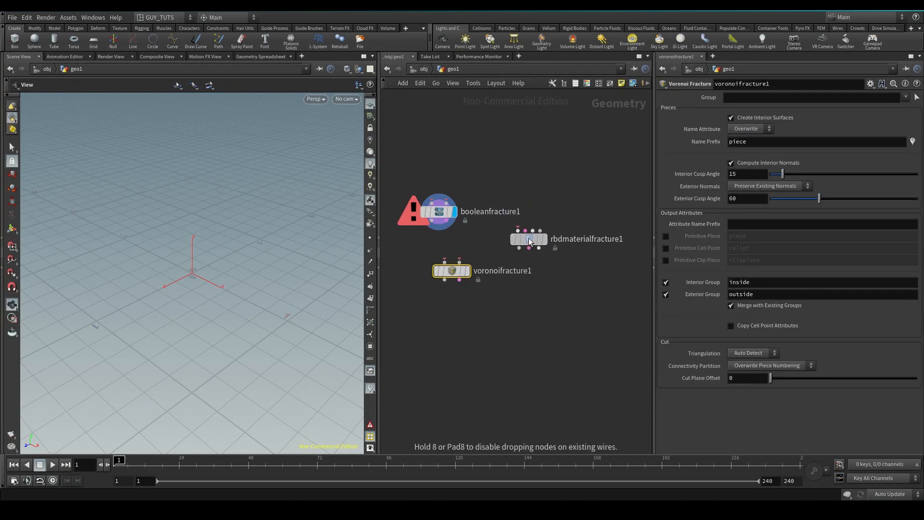
{"action": "left_click", "coordinate": [529, 239]}
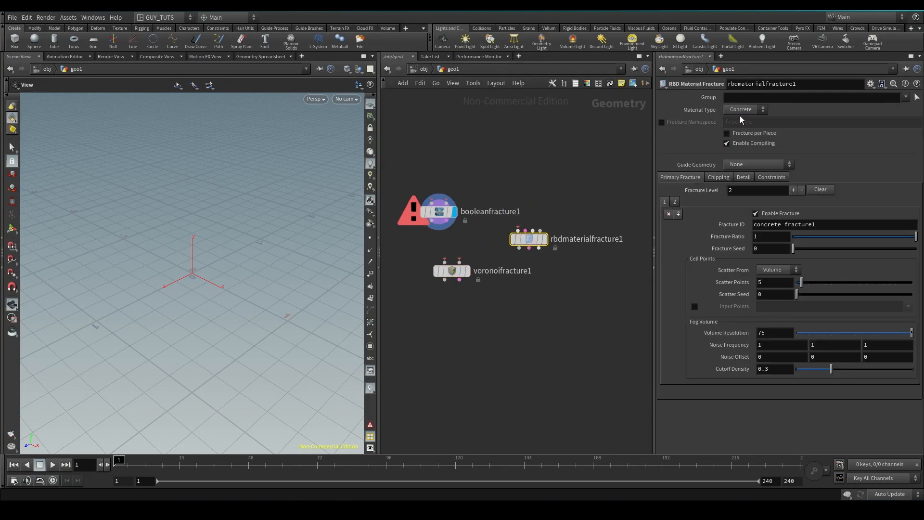
{"action": "left_click", "coordinate": [720, 177]}
{"action": "left_click", "coordinate": [744, 177]}
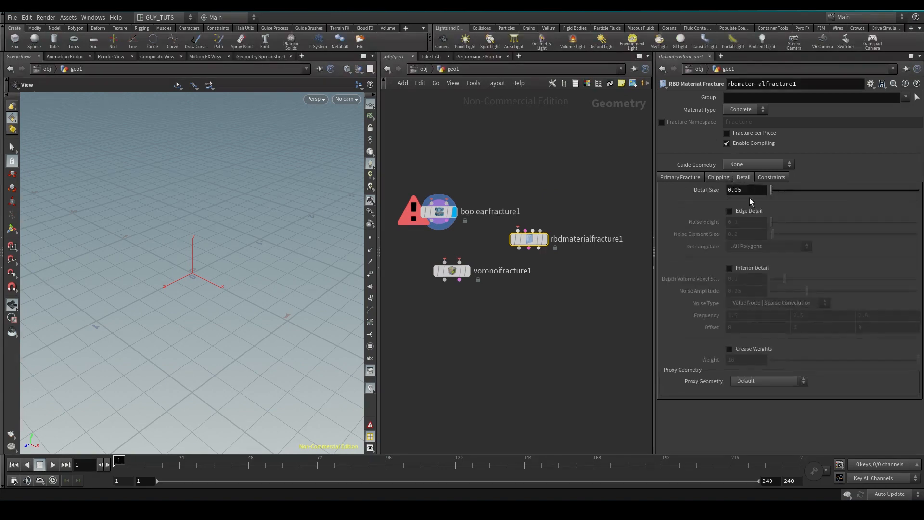
{"action": "left_click", "coordinate": [772, 177]}
{"action": "middle_click_drag", "start_coordinate": [487, 172], "coordinate": [498, 198]}
{"action": "left_click_drag", "start_coordinate": [543, 265], "coordinate": [559, 267]}
{"action": "left_click", "coordinate": [540, 160]}
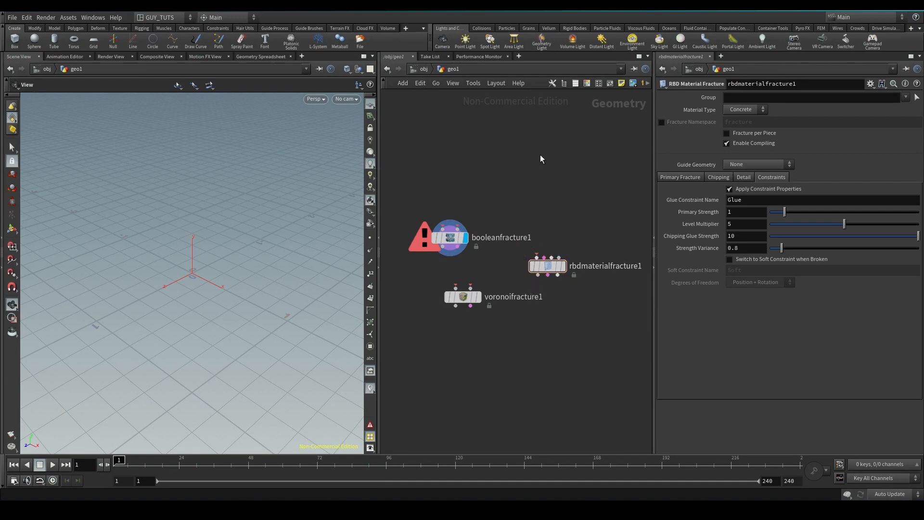
{"action": "left_click_drag", "start_coordinate": [549, 268], "coordinate": [561, 268]}
{"action": "middle_click_drag", "start_coordinate": [540, 257], "coordinate": [515, 191]}
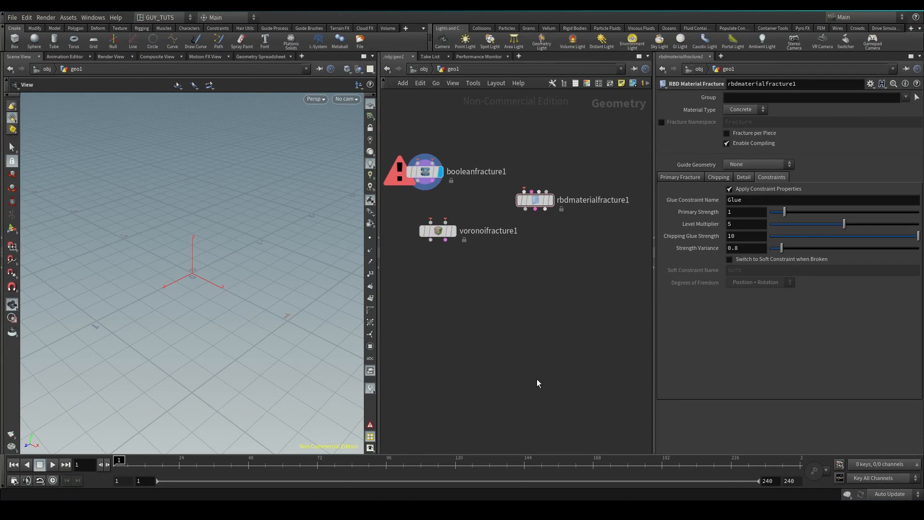
{"action": "middle_click_drag", "start_coordinate": [543, 361], "coordinate": [556, 384]}
{"action": "middle_click_drag", "start_coordinate": [533, 307], "coordinate": [544, 329]}
{"action": "middle_click_drag", "start_coordinate": [468, 241], "coordinate": [457, 273]}
{"action": "scroll", "coordinate": [503, 249], "scroll_direction": "up", "scroll_amount": 1}
{"action": "left_click", "coordinate": [428, 245]}
{"action": "left_click", "coordinate": [445, 308]}
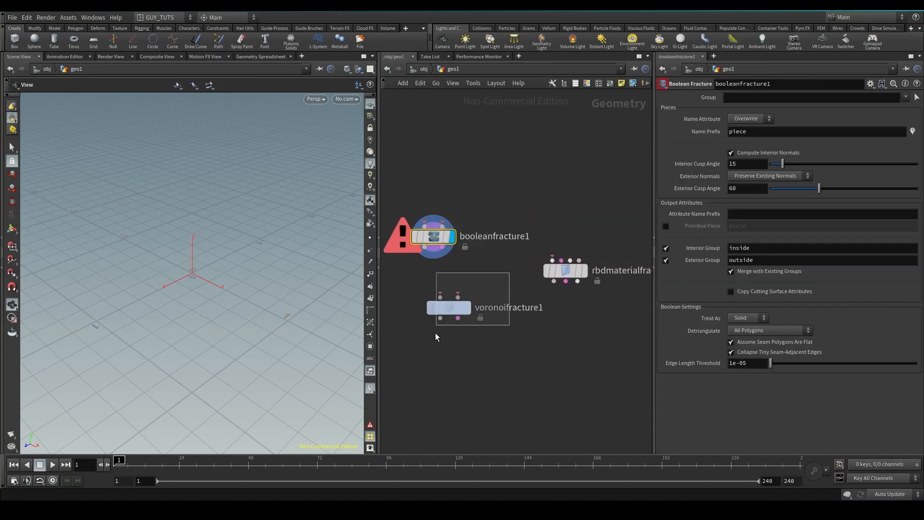
{"action": "middle_click_drag", "start_coordinate": [459, 266], "coordinate": [504, 277]}
{"action": "mouse_move", "coordinate": [498, 243]}
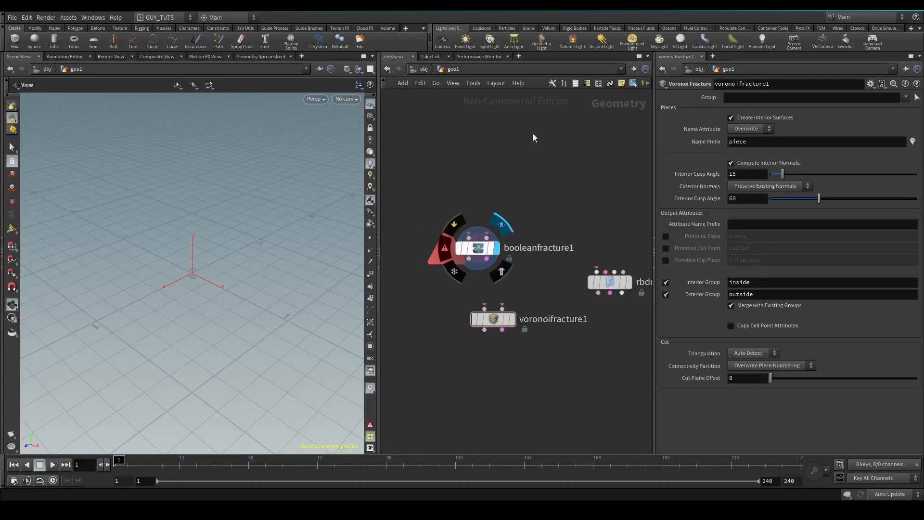
{"action": "middle_click_drag", "start_coordinate": [482, 248], "coordinate": [484, 192]}
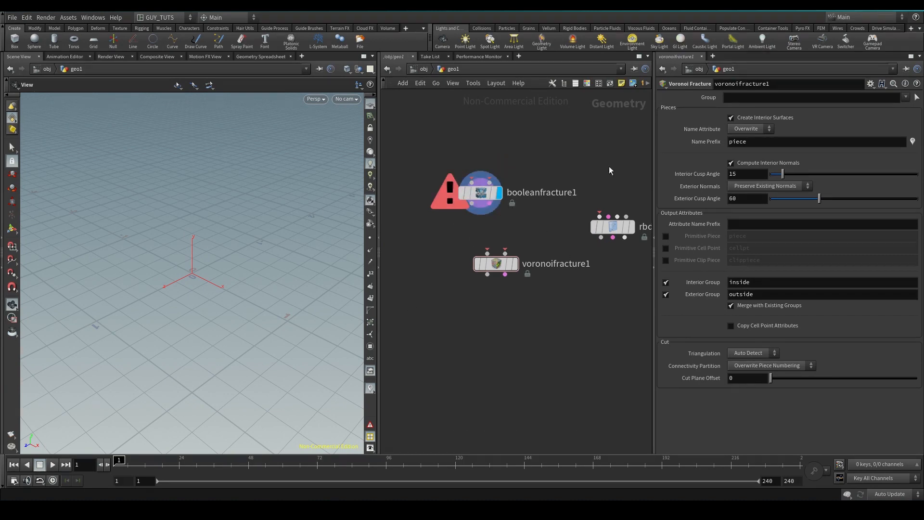
{"action": "scroll", "coordinate": [510, 287], "scroll_direction": "down", "scroll_amount": 3}
{"action": "left_click_drag", "start_coordinate": [525, 197], "coordinate": [550, 211]}
{"action": "left_click_drag", "start_coordinate": [549, 209], "coordinate": [463, 247]}
{"action": "left_click_drag", "start_coordinate": [555, 258], "coordinate": [595, 269]}
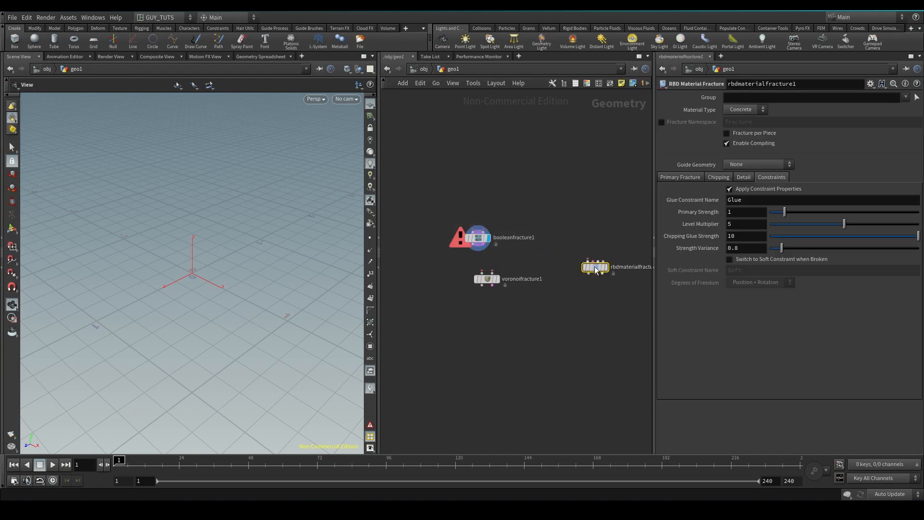
Delete the Boolean Fracture, Voronoi Fracture and RBD Material Fracture nodes together
{"action": "middle_click_drag", "start_coordinate": [577, 284], "coordinate": [570, 321]}
{"action": "left_click_drag", "start_coordinate": [607, 257], "coordinate": [425, 368]}
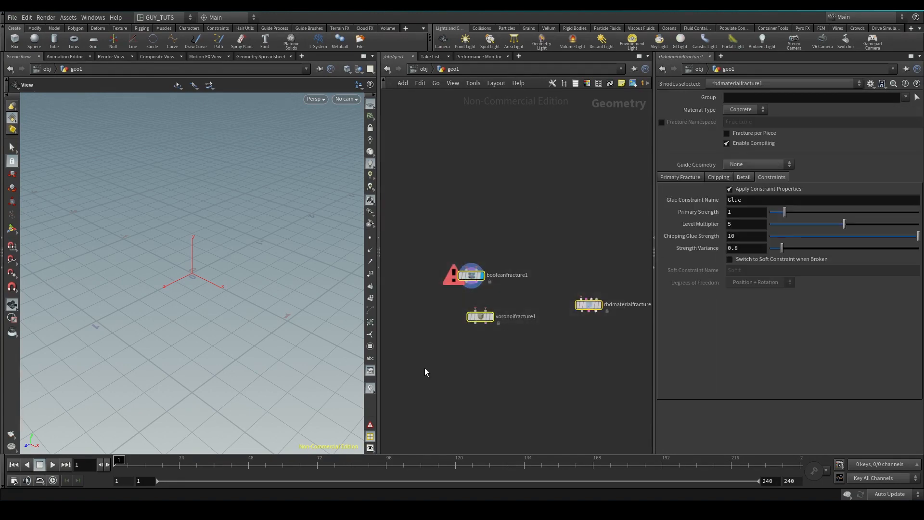
{"action": "key", "text": "Delete"}
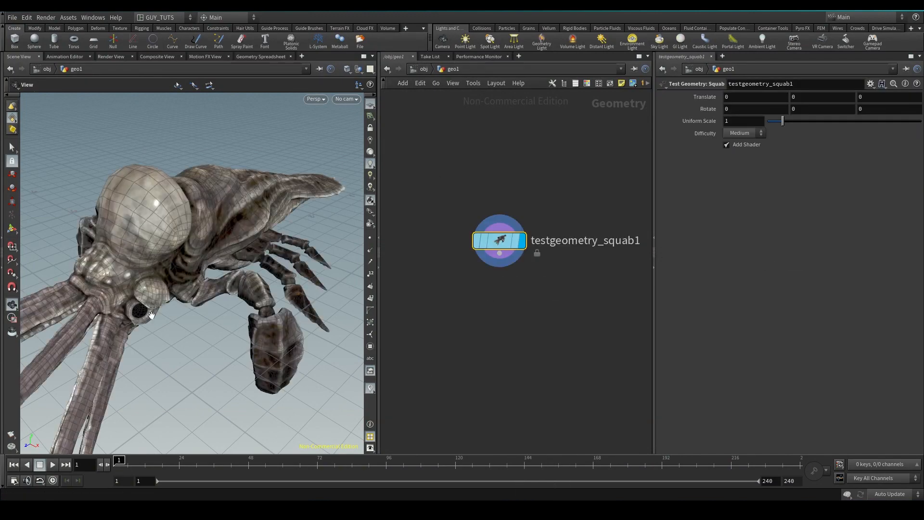
Examine the Squab test geometry's tentacles, head and body from several angles and distances
{"action": "left_click_drag", "start_coordinate": [144, 269], "coordinate": [191, 236]}
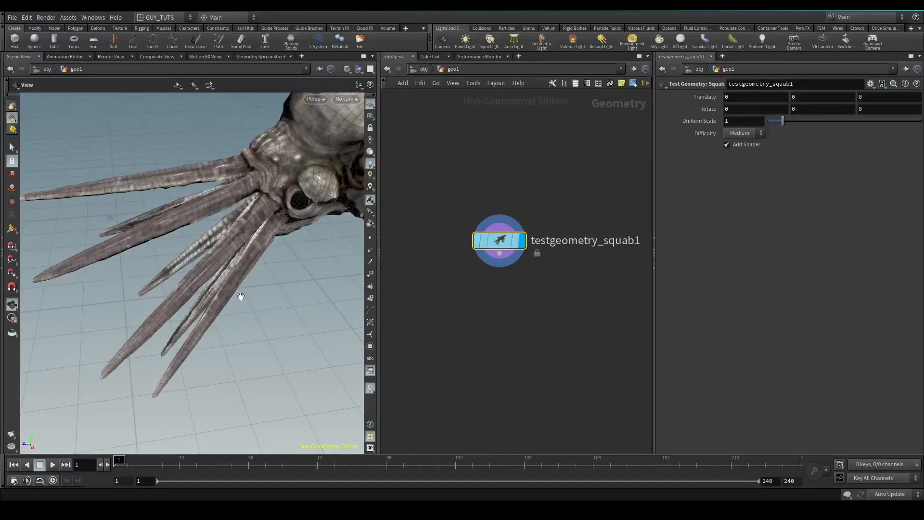
{"action": "middle_click_drag", "start_coordinate": [241, 246], "coordinate": [128, 244]}
{"action": "left_click_drag", "start_coordinate": [282, 259], "coordinate": [288, 242]}
{"action": "right_click_drag", "start_coordinate": [287, 242], "coordinate": [231, 260]}
{"action": "left_click_drag", "start_coordinate": [231, 260], "coordinate": [185, 225]}
{"action": "left_click_drag", "start_coordinate": [269, 254], "coordinate": [250, 264]}
{"action": "right_click_drag", "start_coordinate": [250, 264], "coordinate": [301, 213]}
{"action": "left_click_drag", "start_coordinate": [309, 309], "coordinate": [238, 285]}
{"action": "right_click_drag", "start_coordinate": [238, 285], "coordinate": [255, 273]}
{"action": "left_click_drag", "start_coordinate": [255, 272], "coordinate": [216, 166]}
{"action": "right_click_drag", "start_coordinate": [236, 190], "coordinate": [217, 210]}
{"action": "left_click_drag", "start_coordinate": [216, 209], "coordinate": [241, 242]}
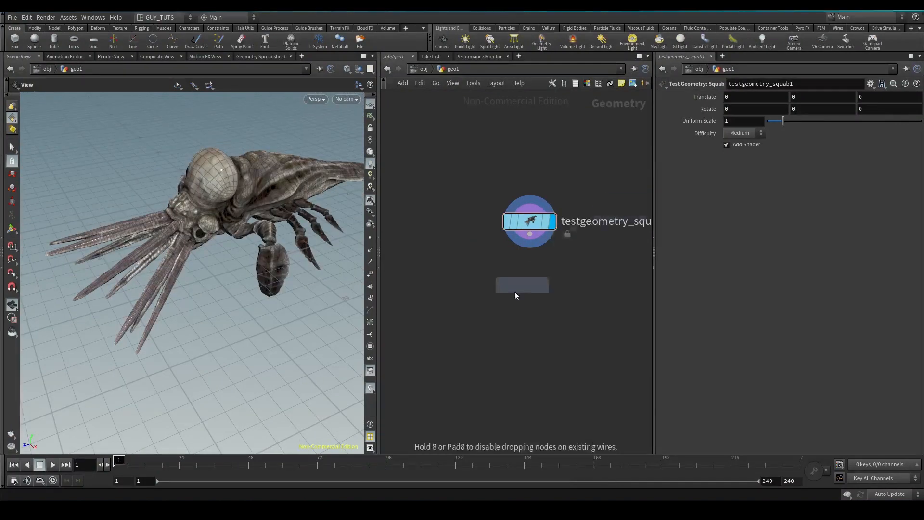
Place a Scatter node fed by the Squab test geometry and set its Force Total Count to 100
{"action": "left_click", "coordinate": [504, 300]}
{"action": "left_click_drag", "start_coordinate": [530, 234], "coordinate": [504, 287]}
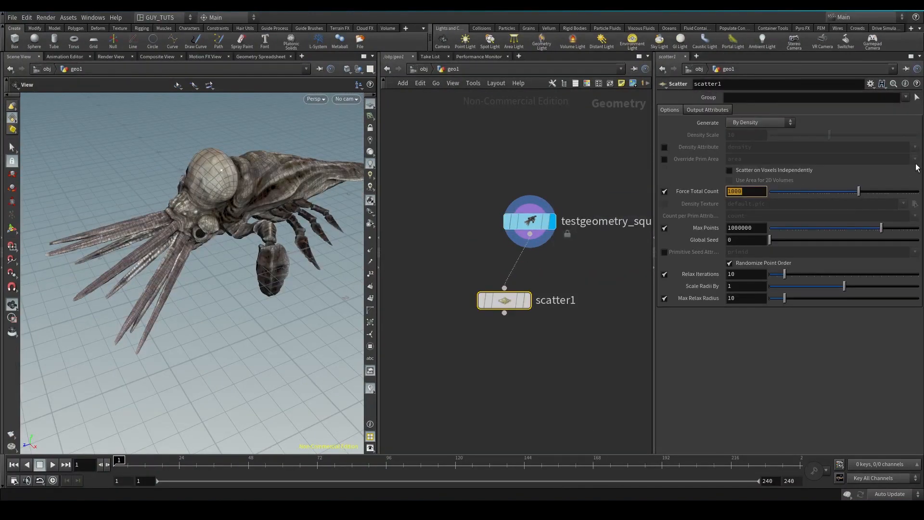
{"action": "type", "text": "100"}
{"action": "key", "text": "Return"}
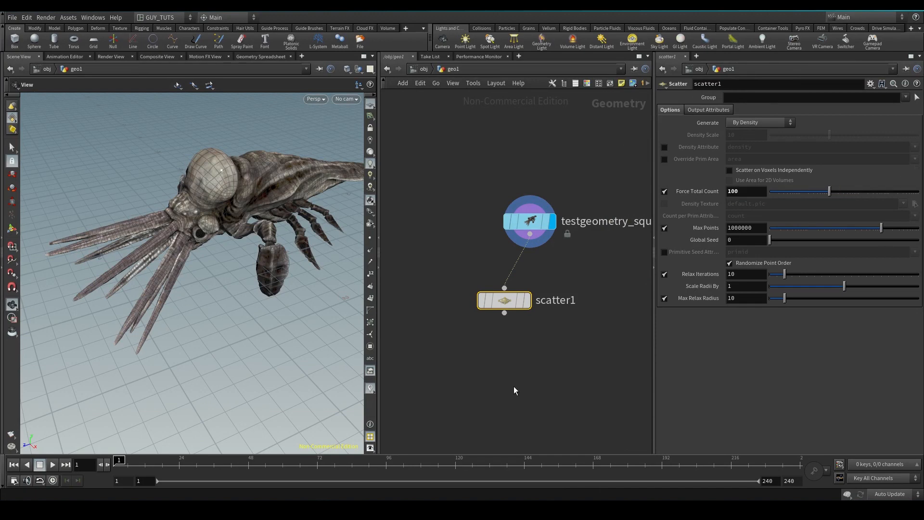
Add a Voronoi Fracture node with the Squab as first input and the scattered points as second, and display it
{"action": "middle_click_drag", "start_coordinate": [513, 382], "coordinate": [481, 299]}
{"action": "key", "text": "Tab"}
{"action": "type", "text": "voro"}
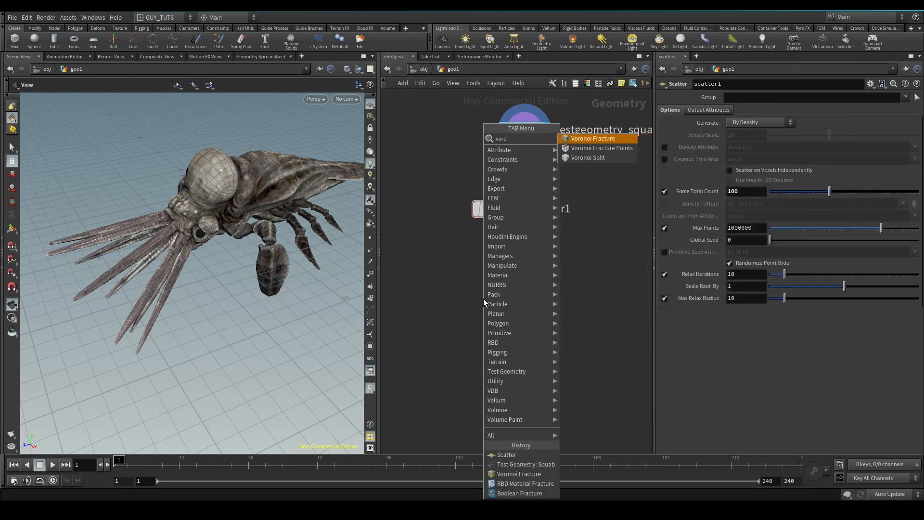
{"action": "key", "text": "Return"}
{"action": "left_click", "coordinate": [483, 298]}
{"action": "left_click_drag", "start_coordinate": [499, 221], "coordinate": [494, 286]}
{"action": "left_click", "coordinate": [473, 286]}
{"action": "left_click", "coordinate": [523, 123]}
{"action": "left_click", "coordinate": [511, 271]}
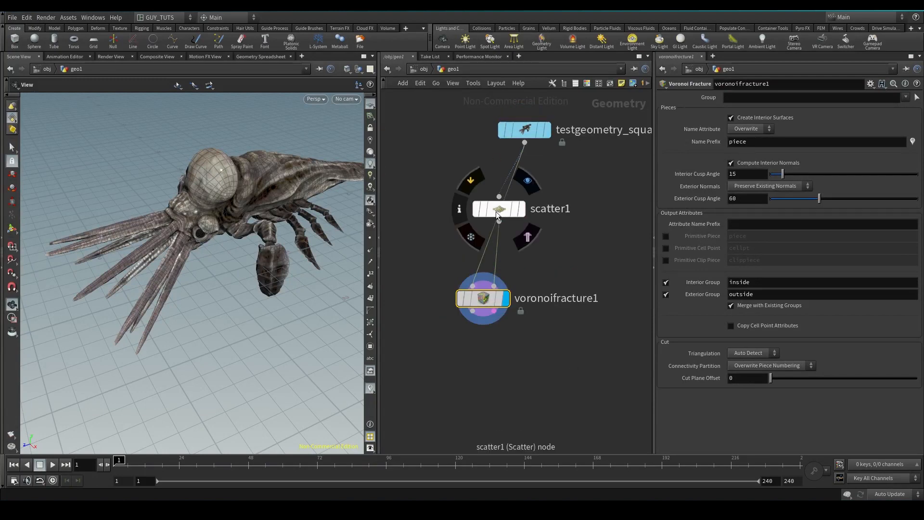
Add an Exploded View node after the Voronoi Fracture, display it and set its Uniform Scale to 0.24
{"action": "middle_click_drag", "start_coordinate": [526, 271], "coordinate": [528, 253]}
{"action": "key", "text": "Tab"}
{"action": "type", "text": "ex"}
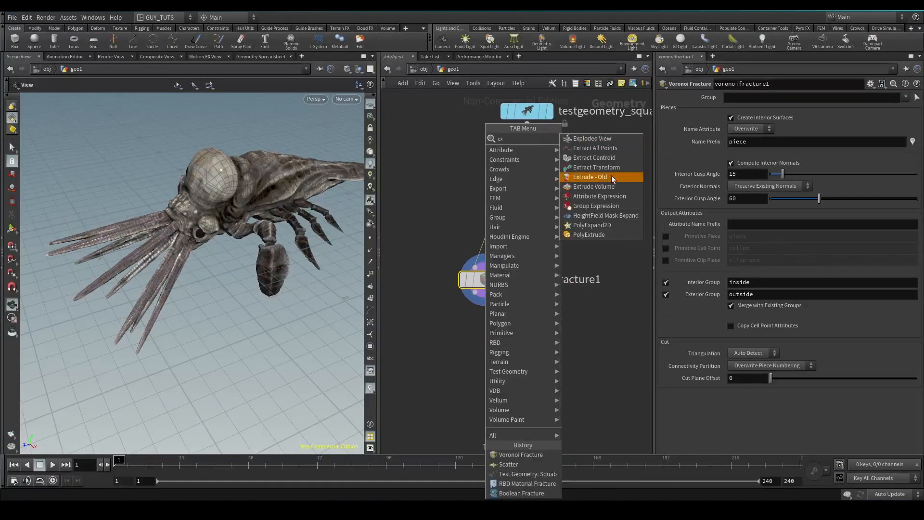
{"action": "left_click", "coordinate": [590, 139]}
{"action": "left_click", "coordinate": [510, 353]}
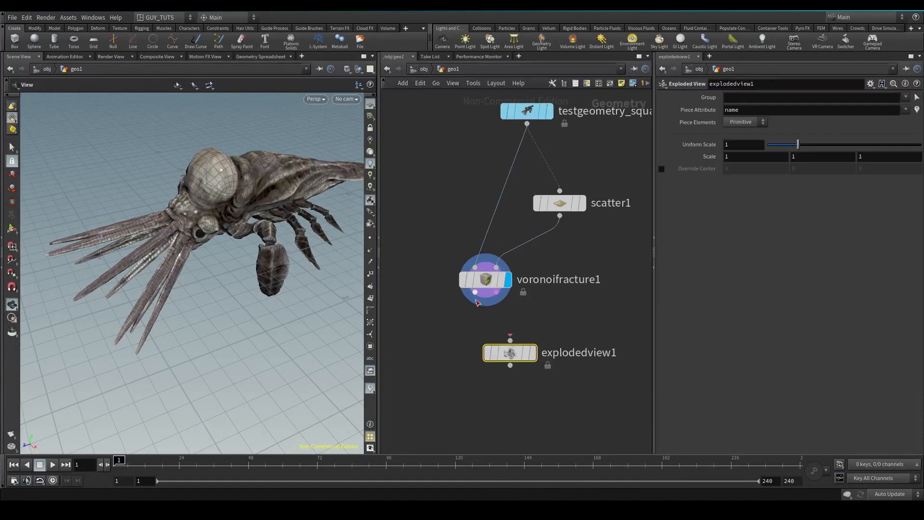
{"action": "left_click", "coordinate": [534, 353]}
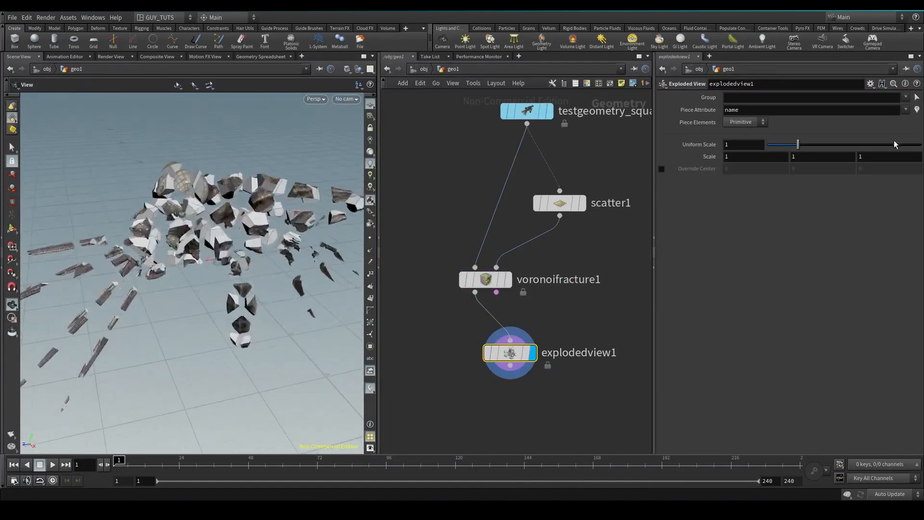
{"action": "left_click_drag", "start_coordinate": [798, 144], "coordinate": [774, 144]}
Examine the cracks across the fractured Squab's head, body, claw and tentacles from several angles
{"action": "scroll", "coordinate": [179, 252], "scroll_direction": "up", "scroll_amount": 5}
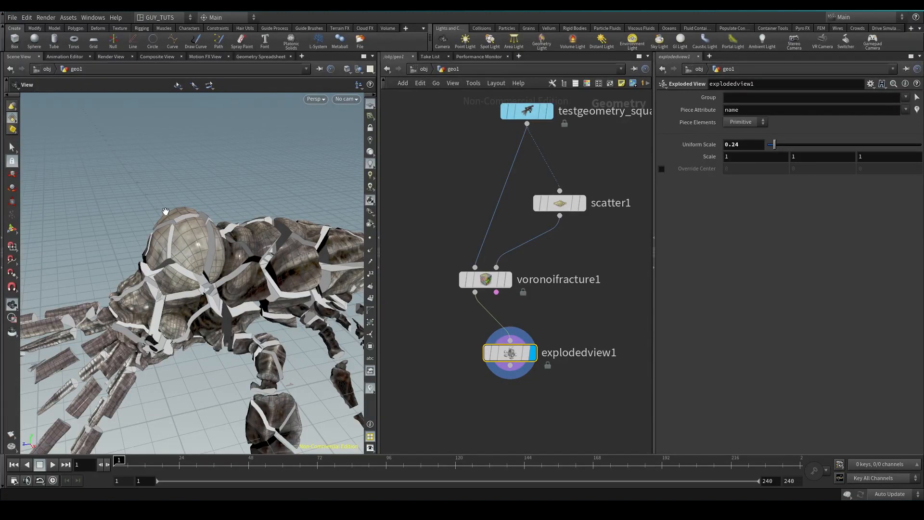
{"action": "right_click_drag", "start_coordinate": [131, 257], "coordinate": [208, 260]}
{"action": "left_click_drag", "start_coordinate": [208, 260], "coordinate": [281, 272]}
{"action": "left_click_drag", "start_coordinate": [131, 235], "coordinate": [226, 264]}
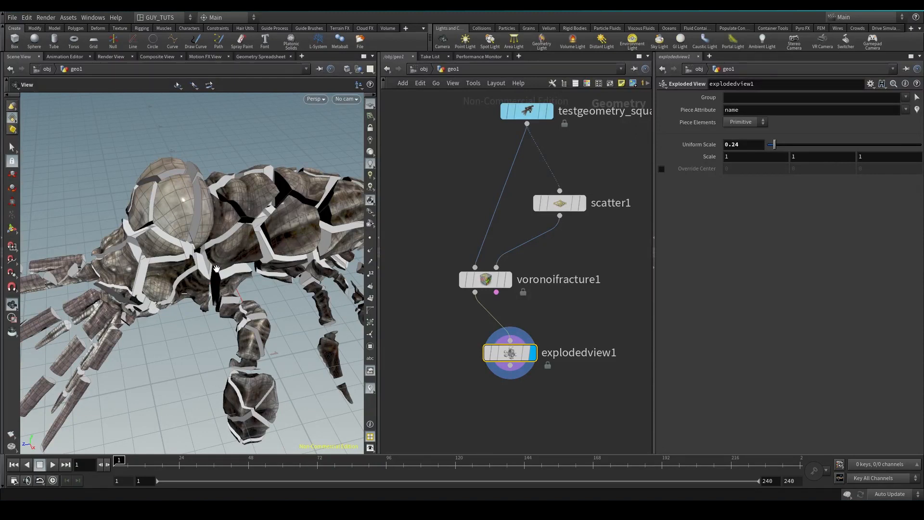
{"action": "left_click_drag", "start_coordinate": [103, 285], "coordinate": [199, 314]}
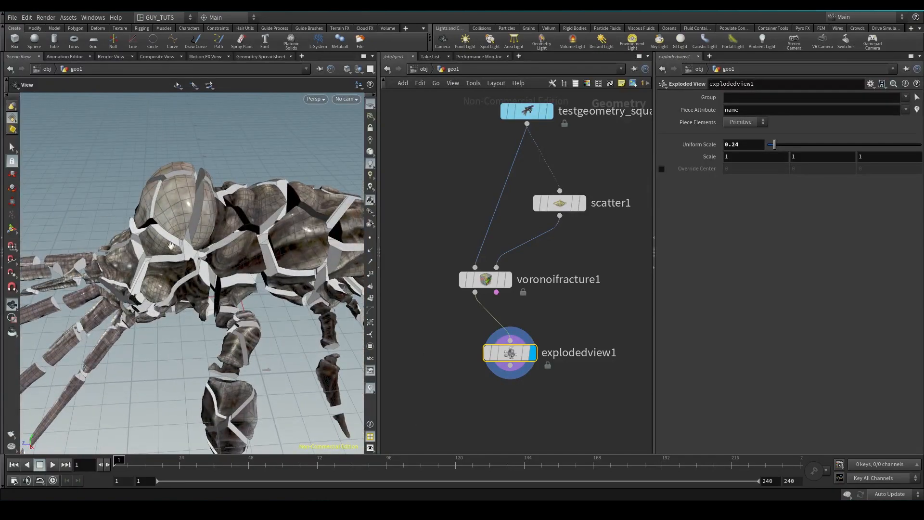
{"action": "left_click_drag", "start_coordinate": [177, 235], "coordinate": [215, 219]}
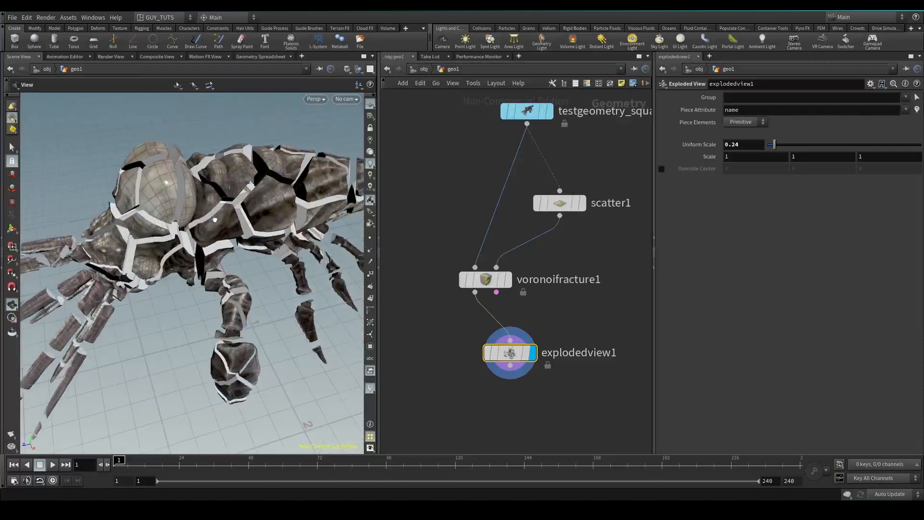
{"action": "left_click_drag", "start_coordinate": [169, 281], "coordinate": [134, 190]}
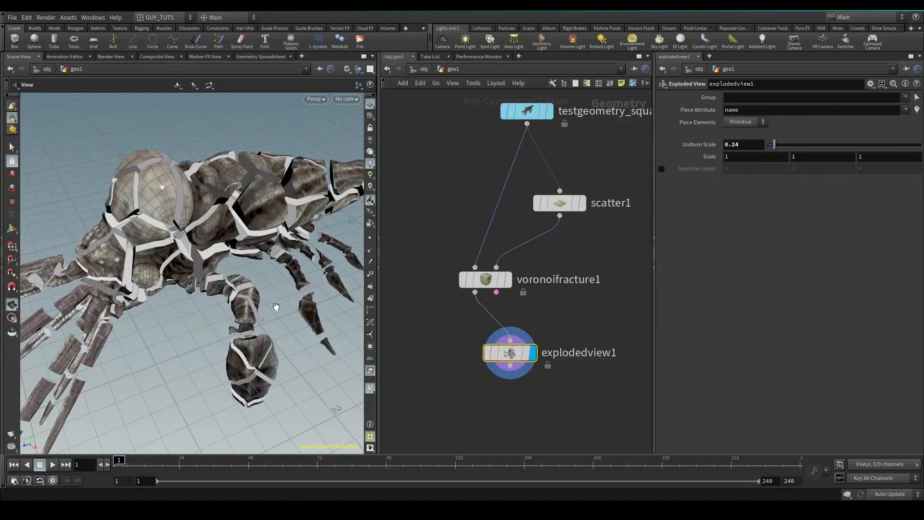
Display the Voronoi Fracture node and look at its unexploded result from several angles
{"action": "scroll", "coordinate": [74, 289], "scroll_direction": "up", "scroll_amount": 4}
{"action": "middle_click_drag", "start_coordinate": [503, 302], "coordinate": [512, 307]}
{"action": "left_click_drag", "start_coordinate": [486, 289], "coordinate": [503, 282]}
{"action": "left_click", "coordinate": [534, 277]}
{"action": "left_click_drag", "start_coordinate": [195, 207], "coordinate": [258, 185]}
{"action": "left_click_drag", "start_coordinate": [289, 263], "coordinate": [146, 239]}
{"action": "scroll", "coordinate": [251, 264], "scroll_direction": "down", "scroll_amount": 4}
Set the Exploded View's Uniform Scale to 0.74 and inspect the interior faces of the separated pieces
{"action": "scroll", "coordinate": [219, 256], "scroll_direction": "up", "scroll_amount": 5}
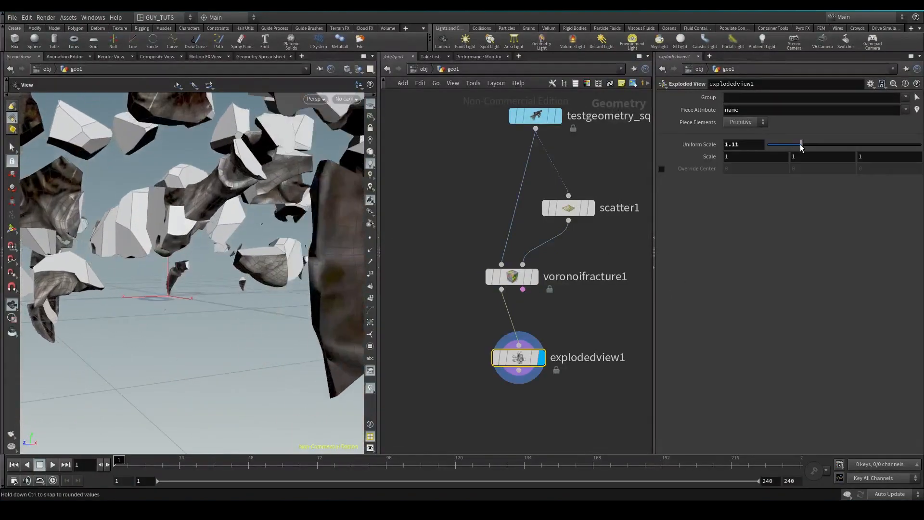
{"action": "left_click_drag", "start_coordinate": [216, 211], "coordinate": [200, 229]}
{"action": "left_click_drag", "start_coordinate": [256, 268], "coordinate": [259, 303]}
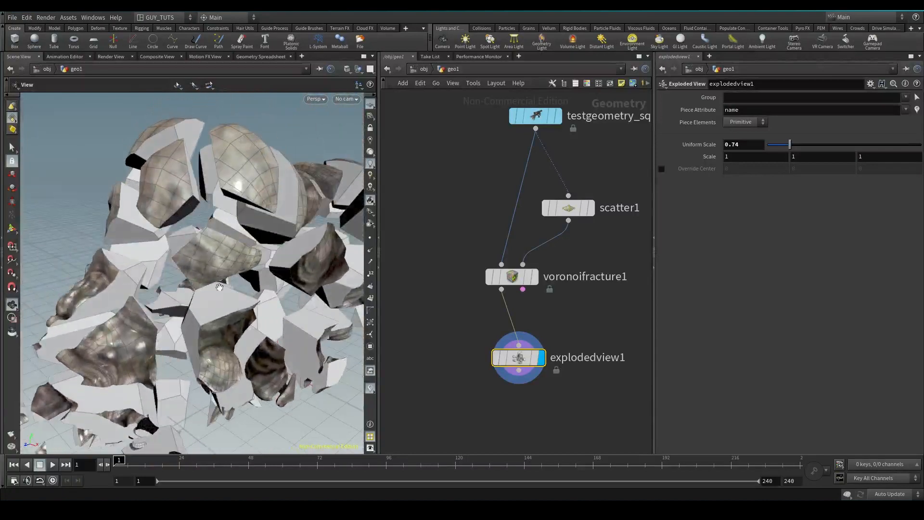
{"action": "left_click_drag", "start_coordinate": [327, 249], "coordinate": [478, 248]}
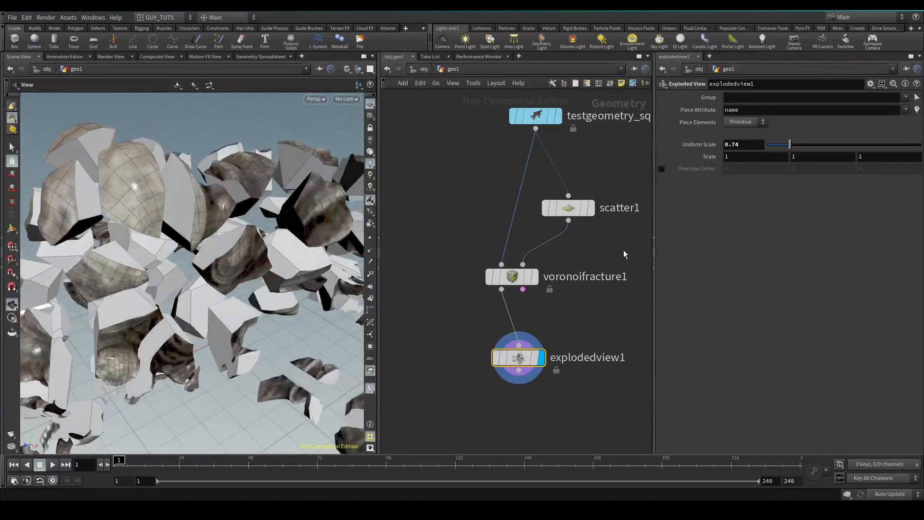
Place a VDB from Polygons node in the empty area beside the Scatter node
{"action": "middle_click_drag", "start_coordinate": [623, 254], "coordinate": [531, 258]}
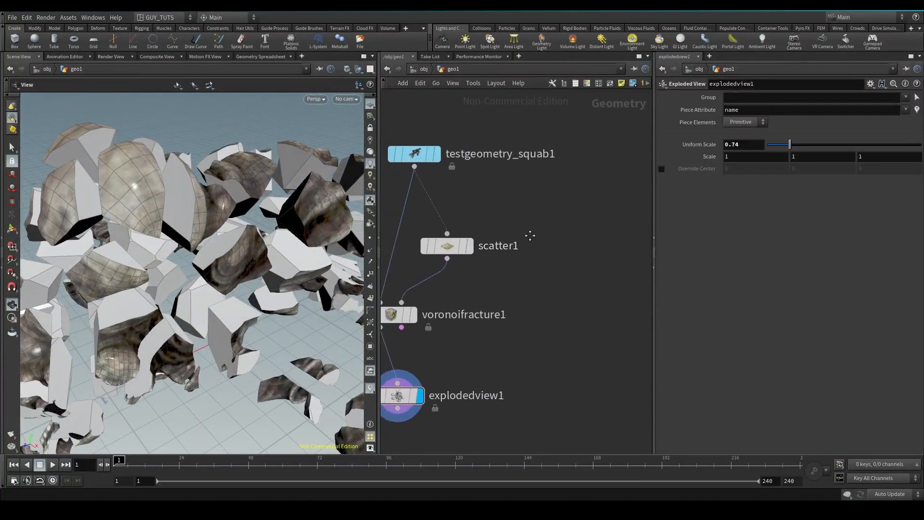
{"action": "key", "text": "Tab"}
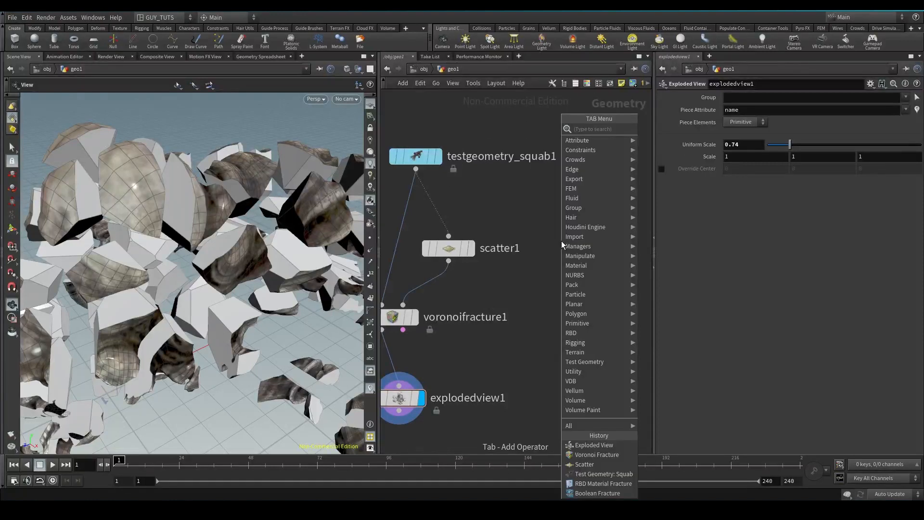
{"action": "type", "text": "vdpo"}
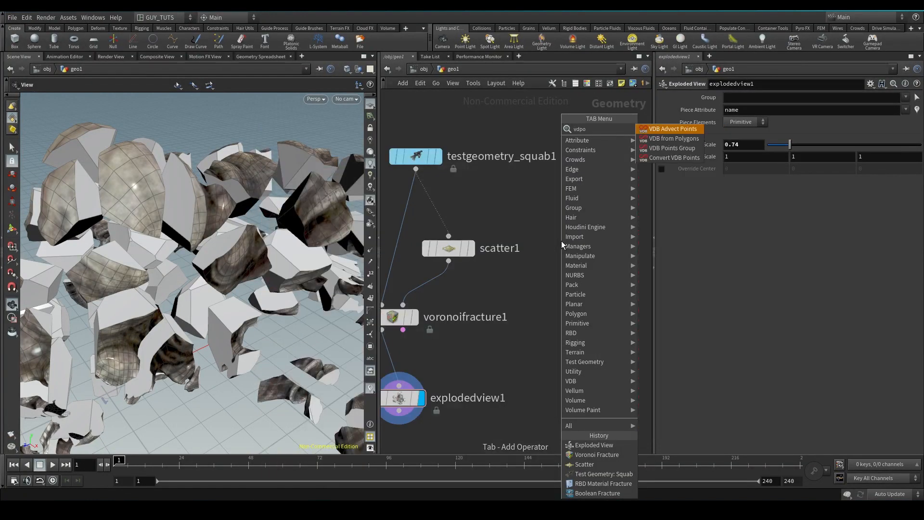
{"action": "key", "text": "Down"}
{"action": "key", "text": "Down"}
{"action": "key", "text": "Up"}
{"action": "key", "text": "Return"}
{"action": "left_click", "coordinate": [561, 240]}
{"action": "key", "text": "Tab"}
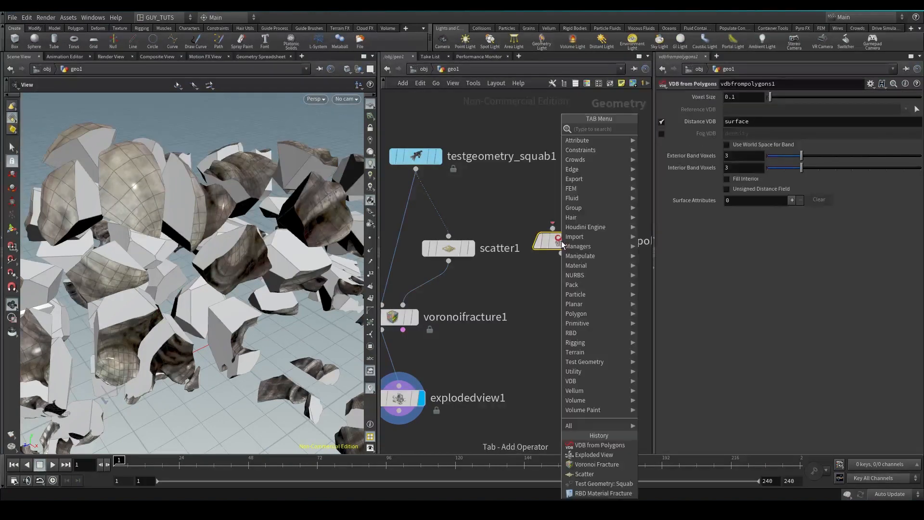
{"action": "type", "text": "iso"}
{"action": "key", "text": "Return"}
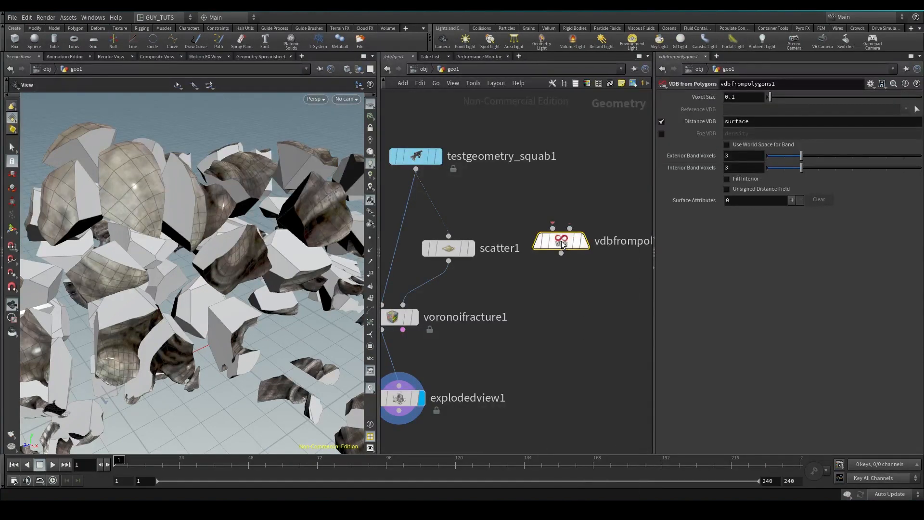
{"action": "left_click", "coordinate": [562, 241]}
{"action": "left_click_drag", "start_coordinate": [567, 264], "coordinate": [567, 296]}
{"action": "key", "text": "Delete"}
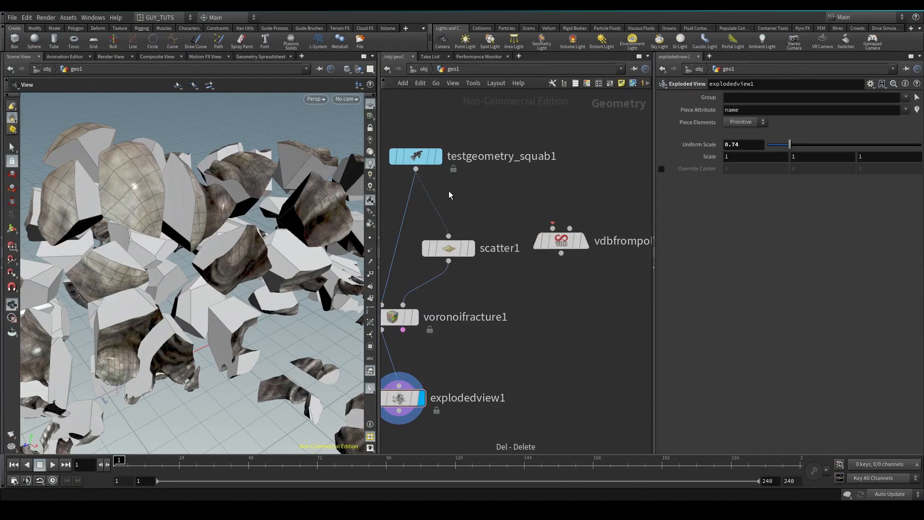
Feed the Squab into VDB from Polygons, display it, and replace Distance VDB with Fog VDB plus Fill Interior
{"action": "left_click_drag", "start_coordinate": [416, 169], "coordinate": [552, 228]}
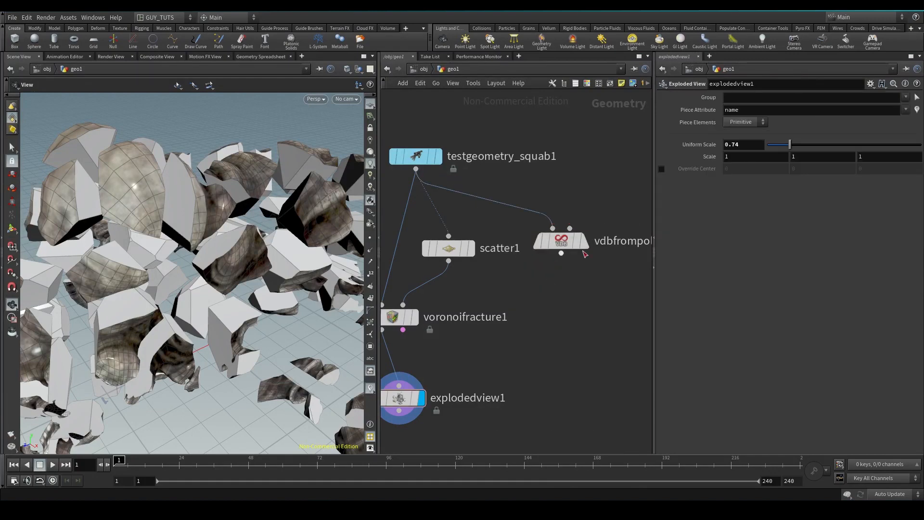
{"action": "left_click", "coordinate": [617, 239]}
{"action": "left_click", "coordinate": [662, 121]}
{"action": "left_click", "coordinate": [661, 133]}
{"action": "left_click", "coordinate": [729, 179]}
Chain a Convert VDB and a Volume Visualization after the VDB from Polygons, displaying the density field with Density Scale 10
{"action": "middle_click_drag", "start_coordinate": [611, 281], "coordinate": [641, 271]}
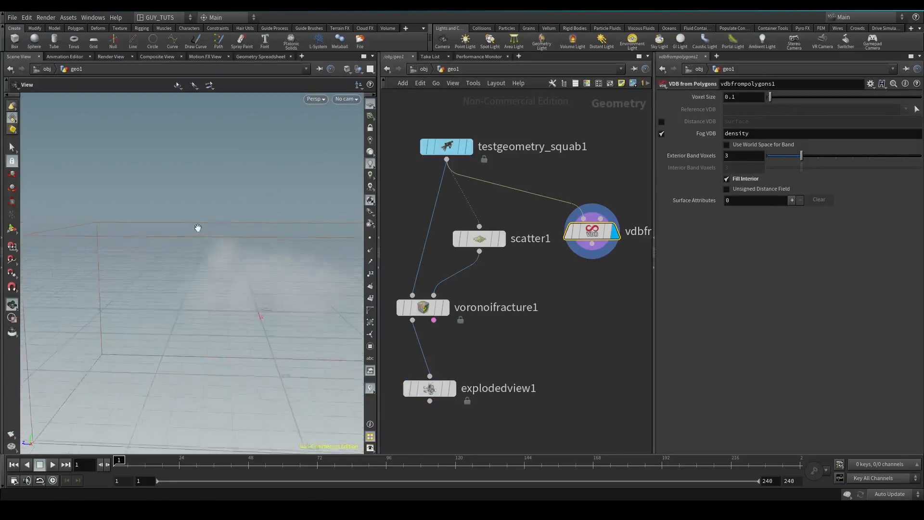
{"action": "key", "text": "Tab"}
{"action": "type", "text": "vo"}
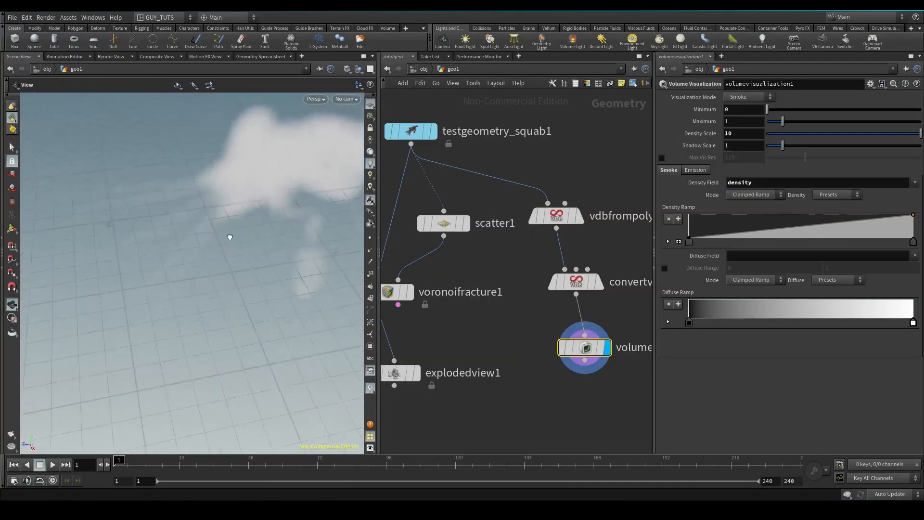
{"action": "left_click_drag", "start_coordinate": [229, 233], "coordinate": [349, 284]}
Move and display the Scatter node, set its Force Total Count to 1000, and feed it from VDB from Polygons
{"action": "left_click_drag", "start_coordinate": [460, 222], "coordinate": [470, 285]}
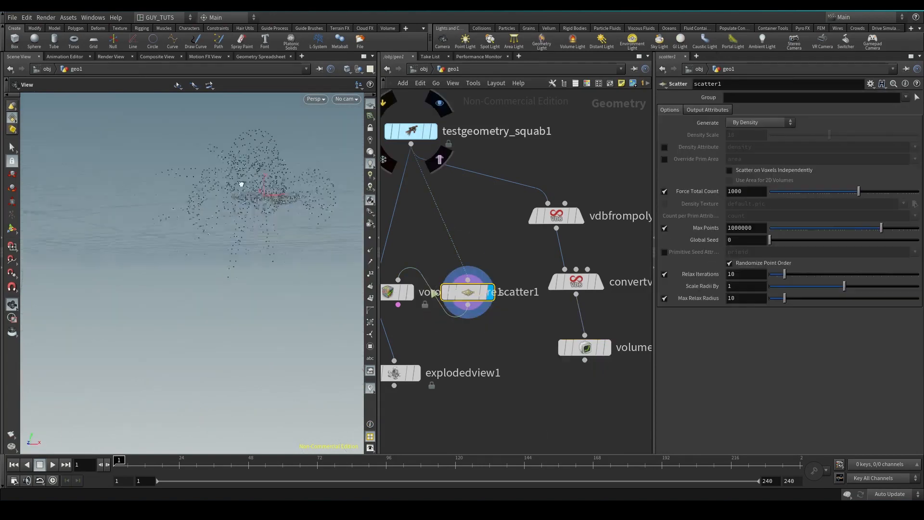
{"action": "left_click_drag", "start_coordinate": [241, 186], "coordinate": [581, 302]}
{"action": "left_click_drag", "start_coordinate": [468, 279], "coordinate": [556, 234]}
{"action": "left_click_drag", "start_coordinate": [270, 246], "coordinate": [235, 223]}
Rearrange the fracture nodes, display the Exploded View and inspect the pieces cut with the volume-scattered points
{"action": "middle_click_drag", "start_coordinate": [547, 366], "coordinate": [628, 268]}
{"action": "left_click_drag", "start_coordinate": [521, 310], "coordinate": [475, 253]}
{"action": "left_click", "coordinate": [539, 298]}
{"action": "right_click_drag", "start_coordinate": [215, 201], "coordinate": [223, 251]}
{"action": "left_click_drag", "start_coordinate": [222, 251], "coordinate": [171, 262]}
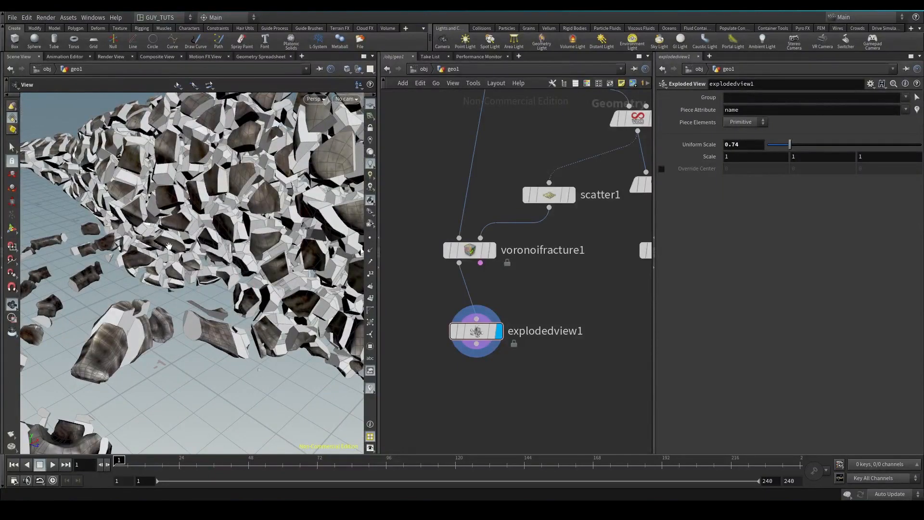
{"action": "left_click_drag", "start_coordinate": [239, 292], "coordinate": [220, 233]}
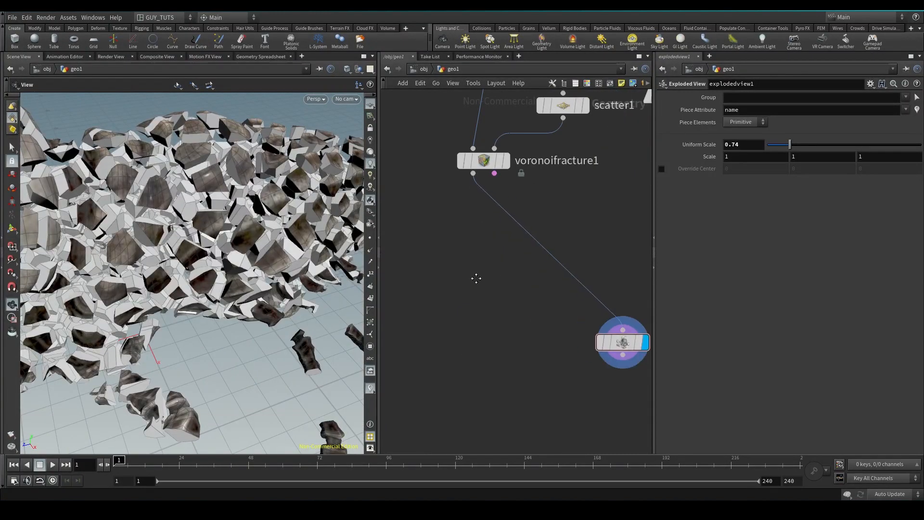
Insert an RBD Interior Detail node between the Voronoi Fracture and the Exploded View
{"action": "middle_click_drag", "start_coordinate": [474, 274], "coordinate": [497, 296]}
{"action": "key", "text": "Tab"}
{"action": "type", "text": "inter"}
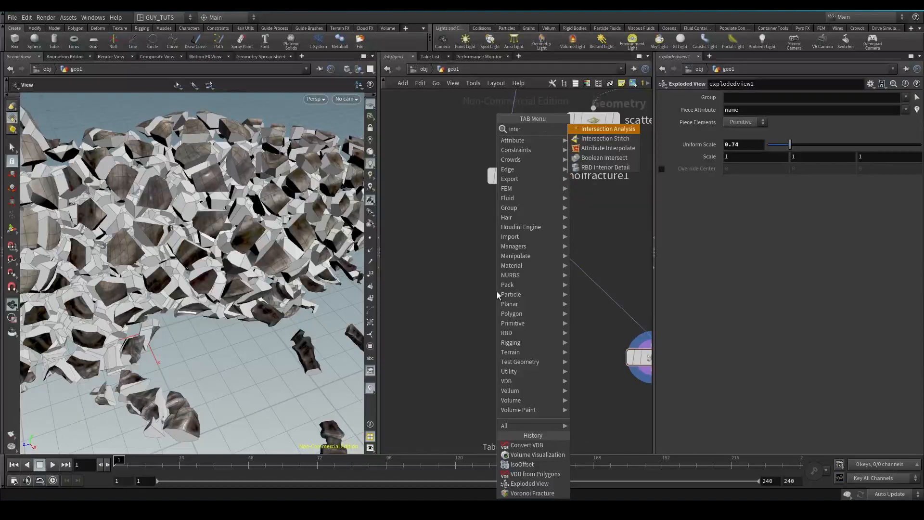
{"action": "key", "text": "Up"}
{"action": "key", "text": "Return"}
{"action": "mouse_move", "coordinate": [503, 188]}
{"action": "left_mouse_down"}
{"action": "mouse_move", "coordinate": [480, 279]}
{"action": "mouse_move", "coordinate": [551, 366]}
{"action": "left_mouse_up"}
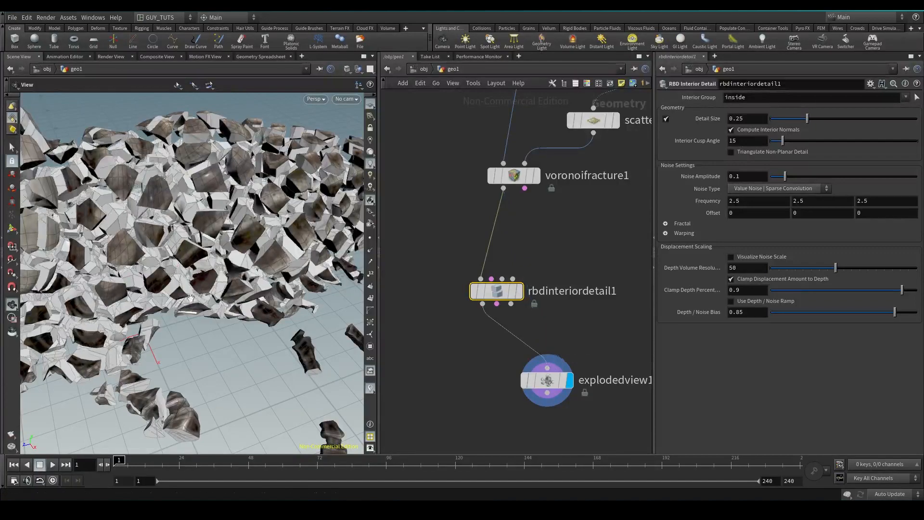
Set the RBD Interior Detail's Detail Size to 0.05 and the Scatter's Force Total Count to 100
{"action": "scroll", "coordinate": [158, 251], "scroll_direction": "up", "scroll_amount": 5}
{"action": "left_click_drag", "start_coordinate": [159, 250], "coordinate": [265, 245]}
{"action": "mouse_move", "coordinate": [490, 297]}
{"action": "left_click_drag", "start_coordinate": [746, 118], "coordinate": [736, 118]}
{"action": "type", "text": "1"}
{"action": "key", "text": "BackSpace"}
{"action": "type", "text": "05"}
{"action": "key", "text": "Return"}
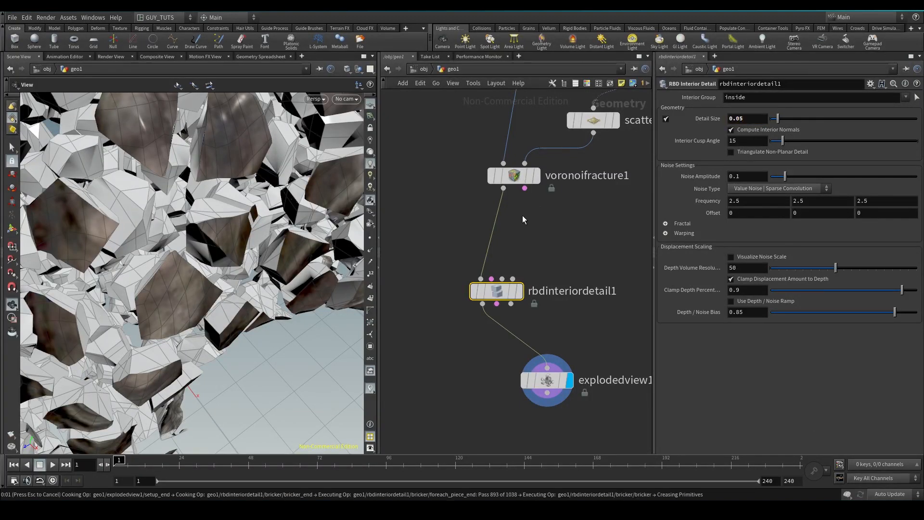
{"action": "left_click", "coordinate": [593, 121]}
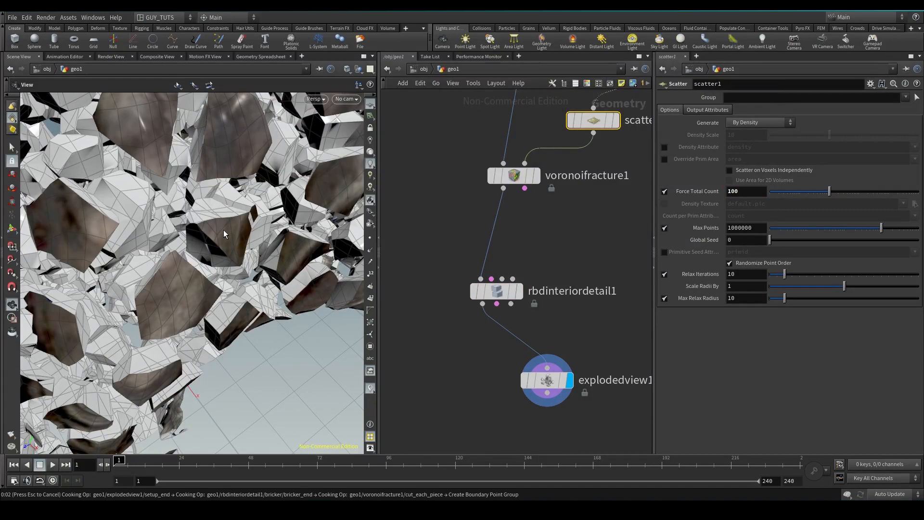
{"action": "left_click_drag", "start_coordinate": [255, 203], "coordinate": [259, 224]}
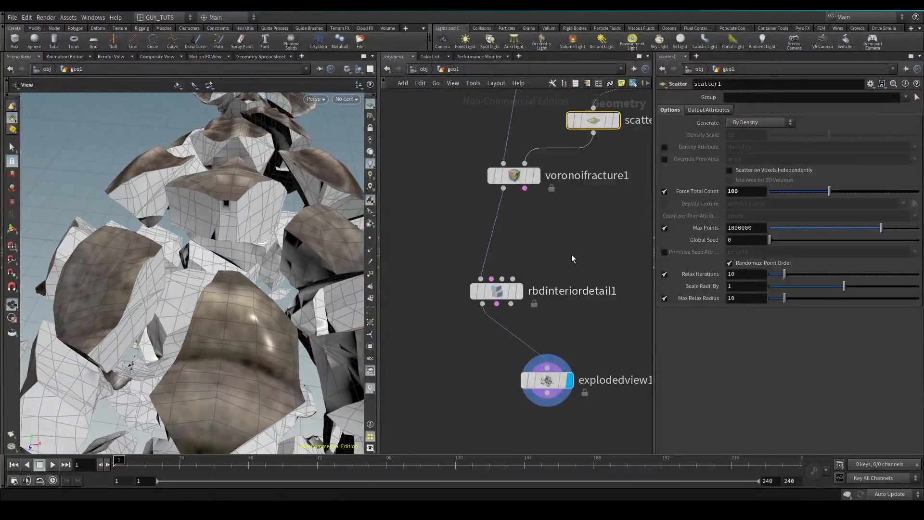
Set the RBD Interior Detail's Noise Amplitude to 0.5 and Detail Size to 0.02, and inspect the roughened inner faces
{"action": "left_click", "coordinate": [496, 291]}
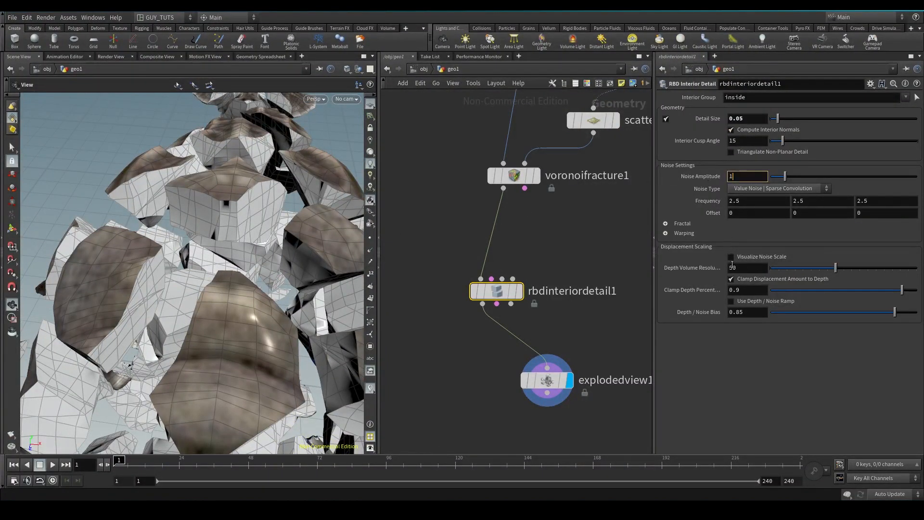
{"action": "type", "text": "0.5"}
{"action": "key", "text": "Return"}
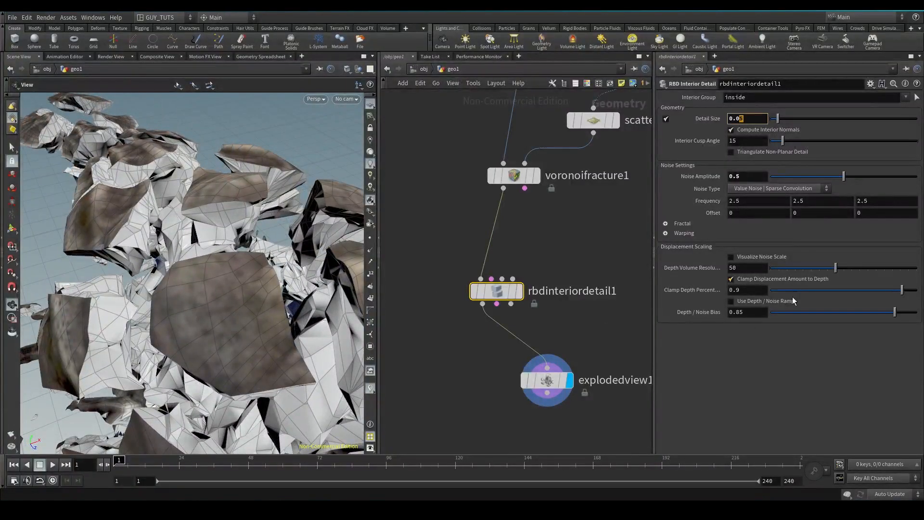
{"action": "left_click_drag", "start_coordinate": [230, 254], "coordinate": [184, 255]}
{"action": "left_click_drag", "start_coordinate": [177, 204], "coordinate": [151, 269]}
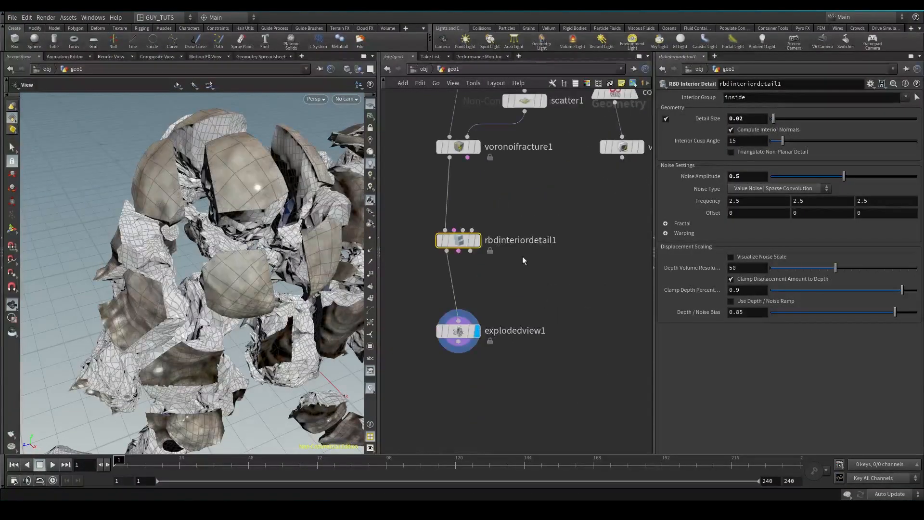
Shift the Voronoi Fracture, RBD Interior Detail and Exploded View nodes down to make room above them
{"action": "middle_click_drag", "start_coordinate": [551, 240], "coordinate": [546, 186]}
{"action": "left_click_drag", "start_coordinate": [533, 162], "coordinate": [411, 343]}
{"action": "left_click_drag", "start_coordinate": [455, 185], "coordinate": [455, 263]}
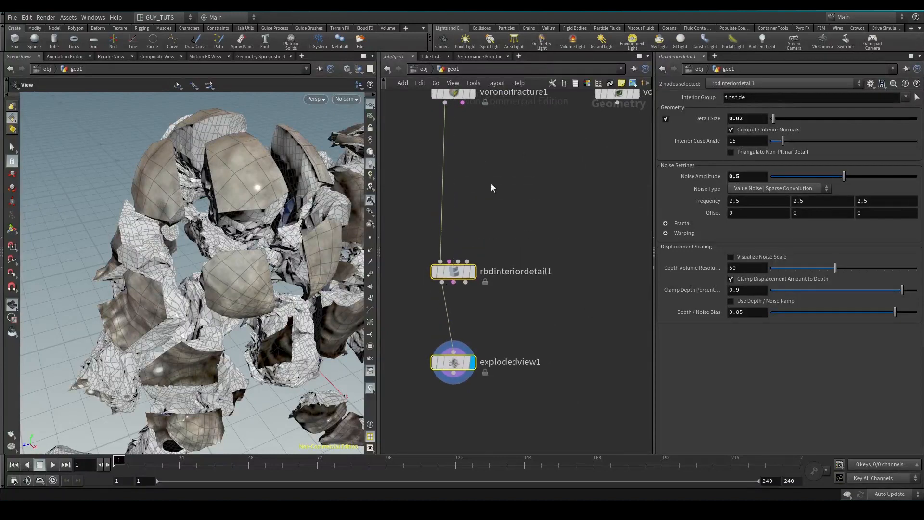
{"action": "middle_click_drag", "start_coordinate": [478, 101], "coordinate": [473, 239]}
{"action": "left_click_drag", "start_coordinate": [450, 232], "coordinate": [450, 311]}
{"action": "left_click", "coordinate": [432, 182]}
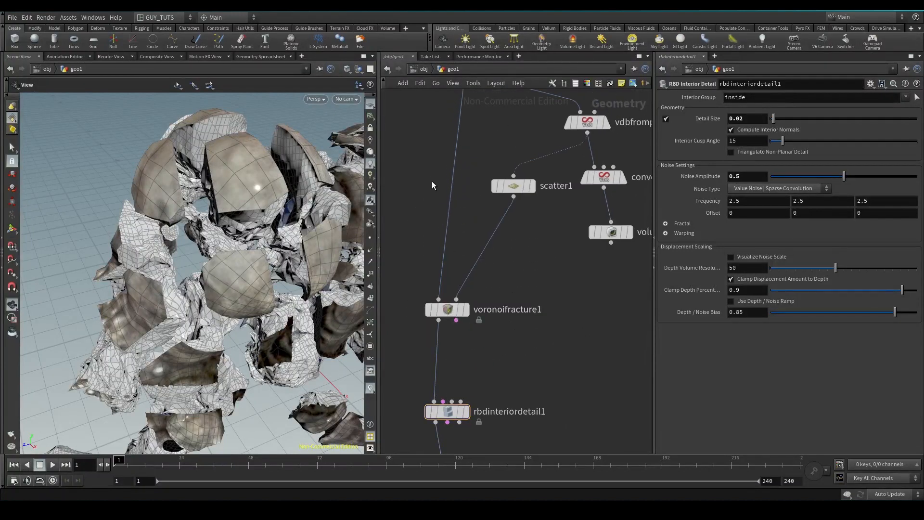
Insert a Rest Position node between the Squab test geometry and the Voronoi Fracture, and display it
{"action": "middle_click_drag", "start_coordinate": [431, 181], "coordinate": [426, 218]}
{"action": "key", "text": "Tab"}
{"action": "type", "text": "rest"}
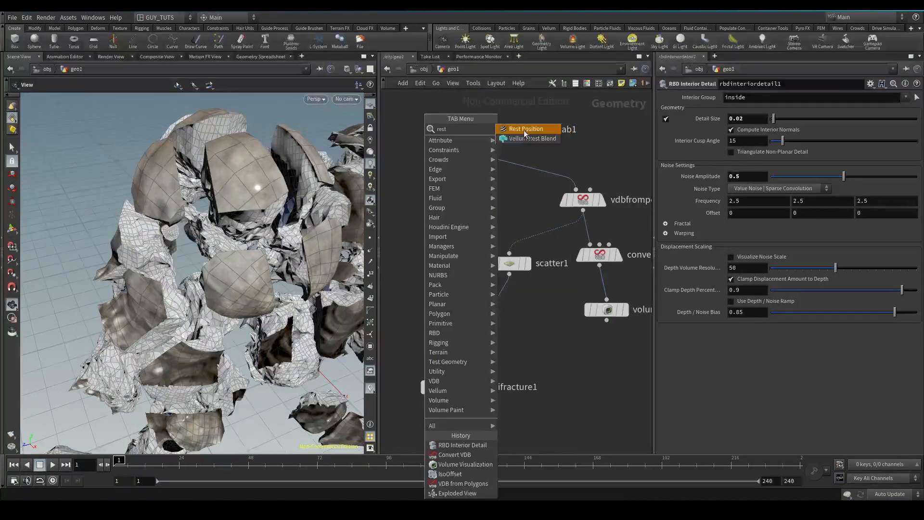
{"action": "key", "text": "Return"}
{"action": "left_click", "coordinate": [447, 283]}
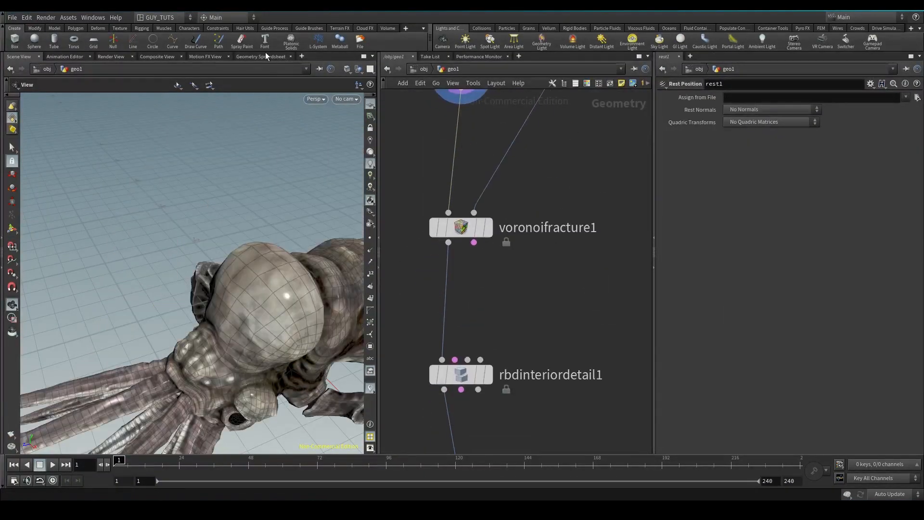
Compare the rest attribute with the point positions in the geometry spreadsheet
{"action": "left_click", "coordinate": [267, 56]}
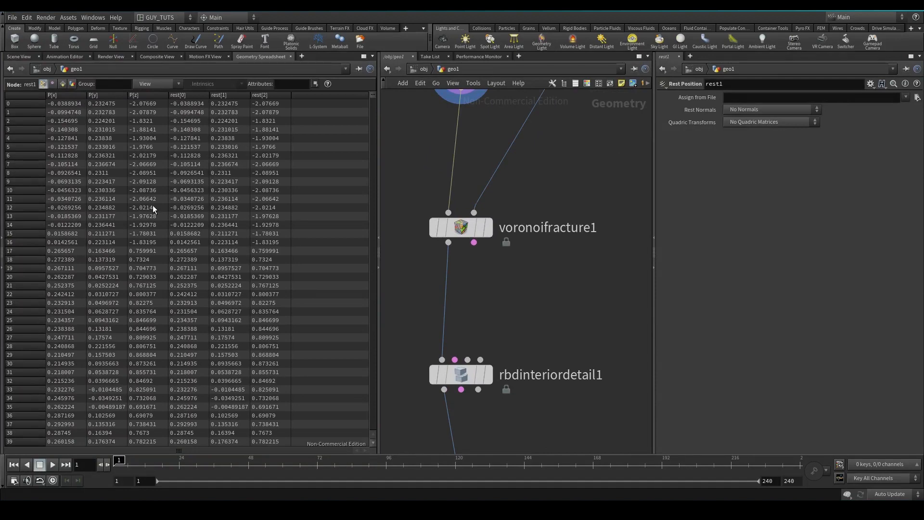
{"action": "middle_click_drag", "start_coordinate": [462, 138], "coordinate": [488, 270]}
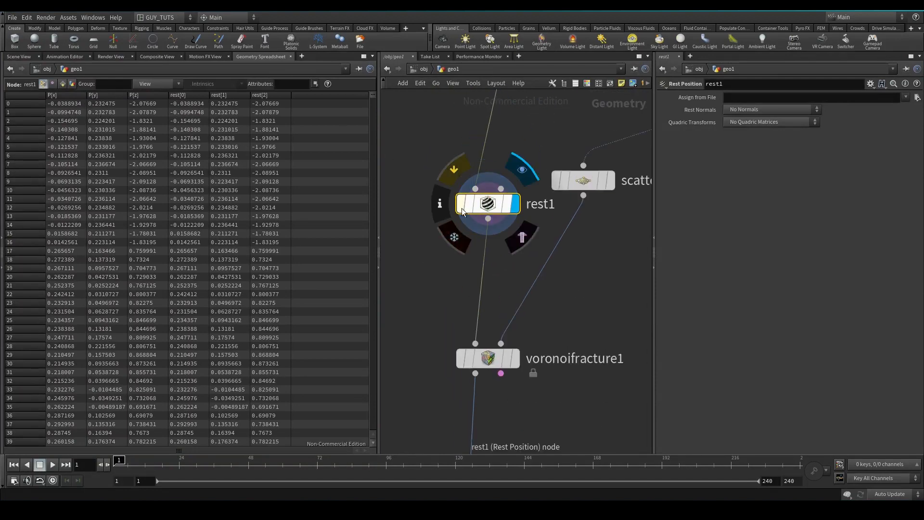
Add a Point VOP named noise after the Rest Position node, display it, and save the scene
{"action": "key", "text": "Tab"}
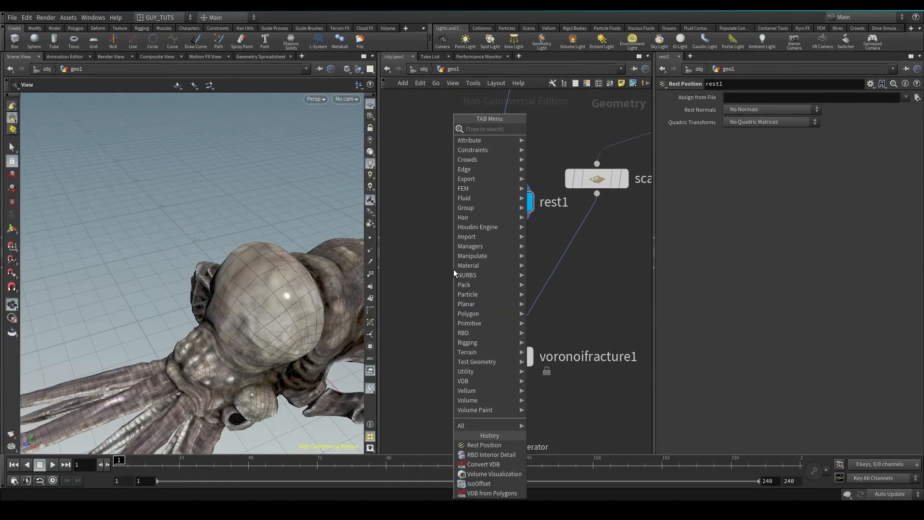
{"action": "type", "text": "vopn"}
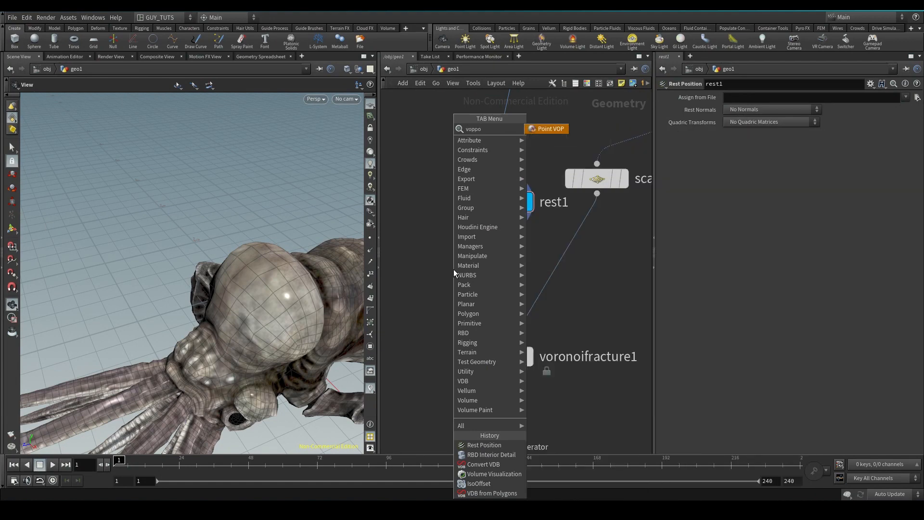
{"action": "key", "text": "Return"}
{"action": "left_click", "coordinate": [453, 269]}
{"action": "type", "text": "noise"}
{"action": "key", "text": "Return"}
{"action": "key", "text": "ctrl+s"}
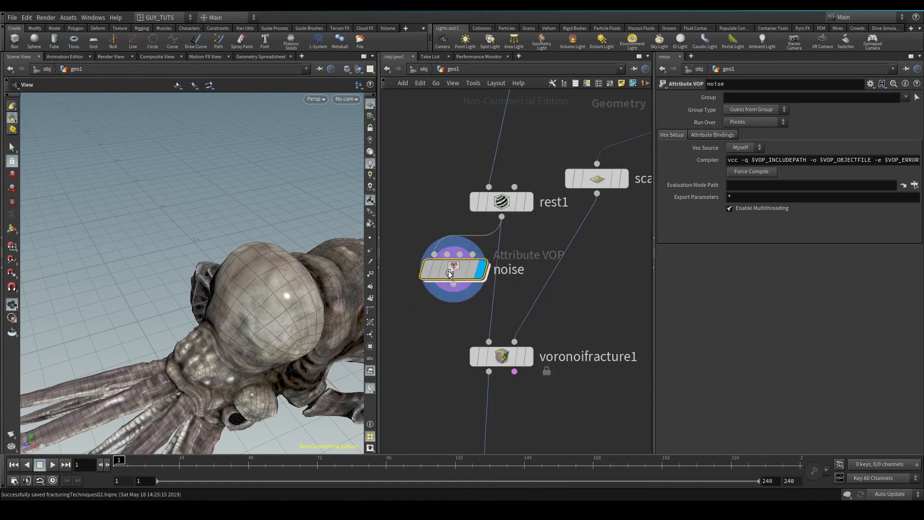
Inside the noise VOP, add a Turbulent Noise node and connect the global P to its pos input
{"action": "double_click", "coordinate": [449, 271]}
{"action": "key", "text": "Tab"}
{"action": "mouse_move", "coordinate": [505, 283]}
{"action": "type", "text": "turb"}
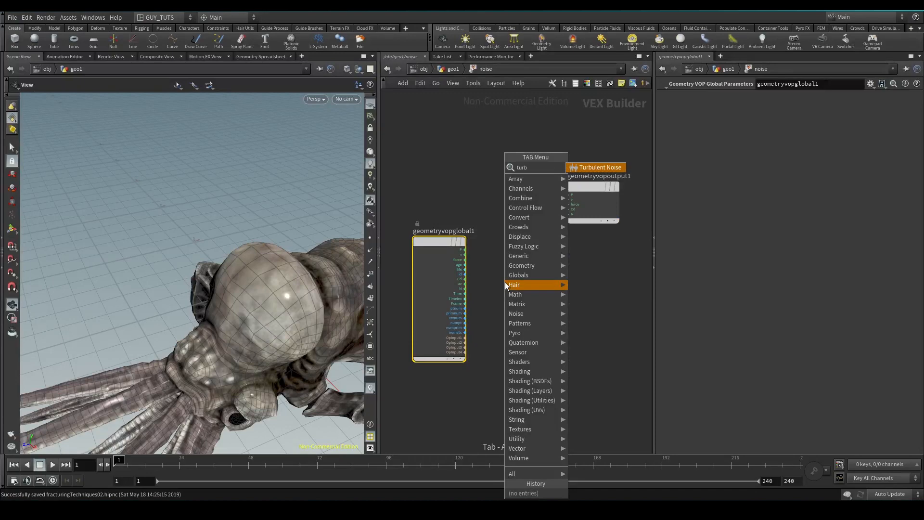
{"action": "key", "text": "Return"}
{"action": "left_click", "coordinate": [504, 282]}
{"action": "scroll", "coordinate": [488, 225], "scroll_direction": "up", "scroll_amount": 3}
{"action": "scroll", "coordinate": [488, 225], "scroll_direction": "up", "scroll_amount": 1}
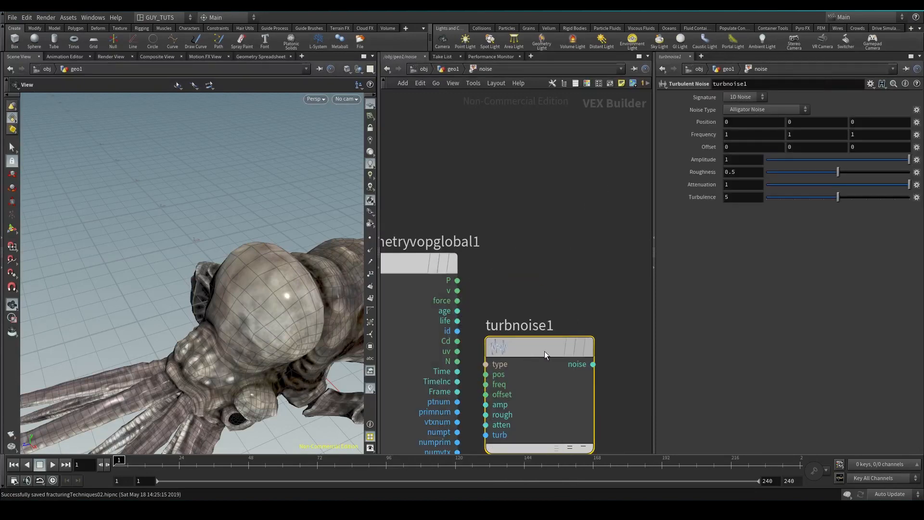
{"action": "left_click_drag", "start_coordinate": [524, 351], "coordinate": [630, 332]}
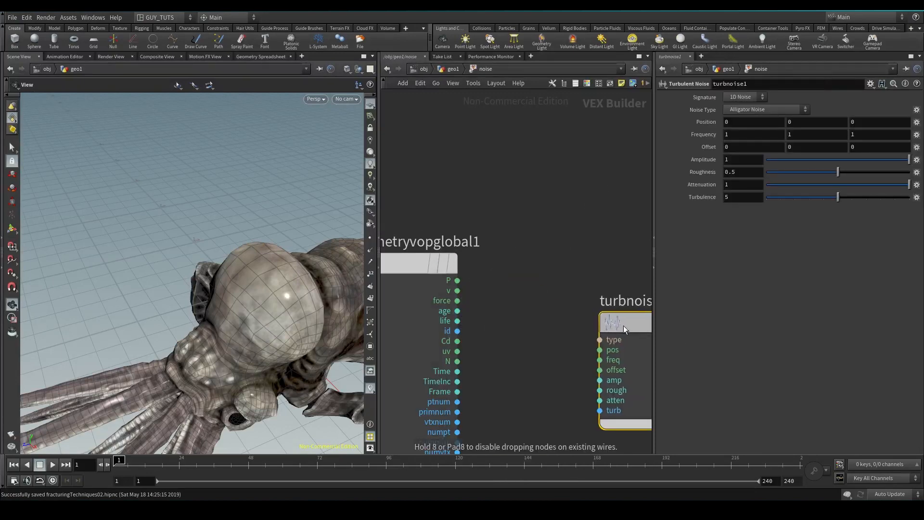
{"action": "left_click", "coordinate": [600, 349]}
{"action": "scroll", "coordinate": [567, 258], "scroll_direction": "down", "scroll_amount": 4}
Add the turbulent noise to P with an Add node and connect the sum to the output's P
{"action": "key", "text": "Tab"}
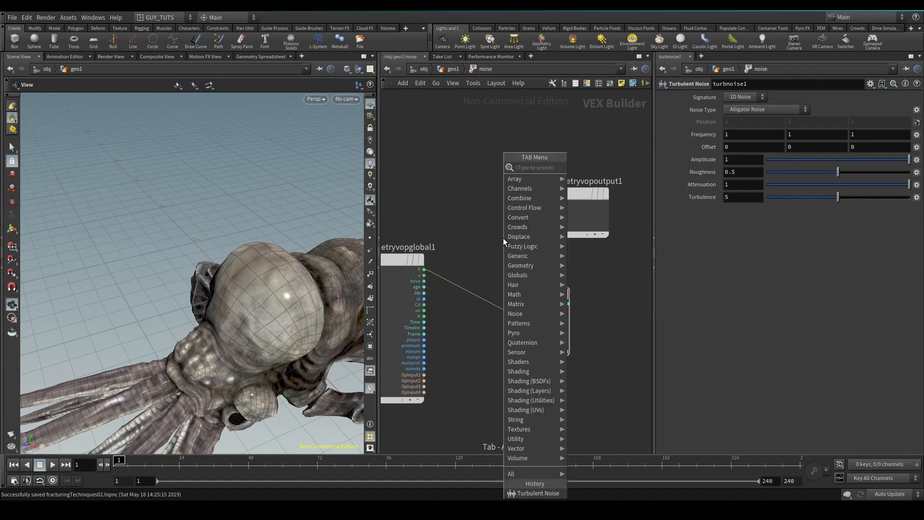
{"action": "left_click", "coordinate": [593, 166]}
{"action": "left_click", "coordinate": [532, 236]}
{"action": "left_click", "coordinate": [501, 247]}
{"action": "left_click", "coordinate": [568, 304]}
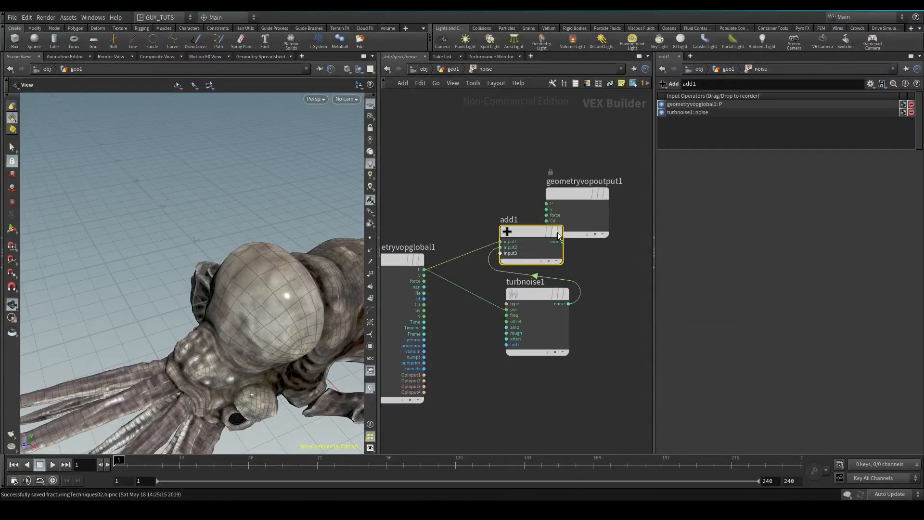
{"action": "left_click", "coordinate": [562, 241]}
{"action": "left_click", "coordinate": [546, 204]}
Lay out the VOP nodes, create input parameters for the Turbulent Noise, and return to the geometry network
{"action": "key", "text": "l"}
{"action": "right_click", "coordinate": [461, 246]}
{"action": "mouse_move", "coordinate": [524, 287]}
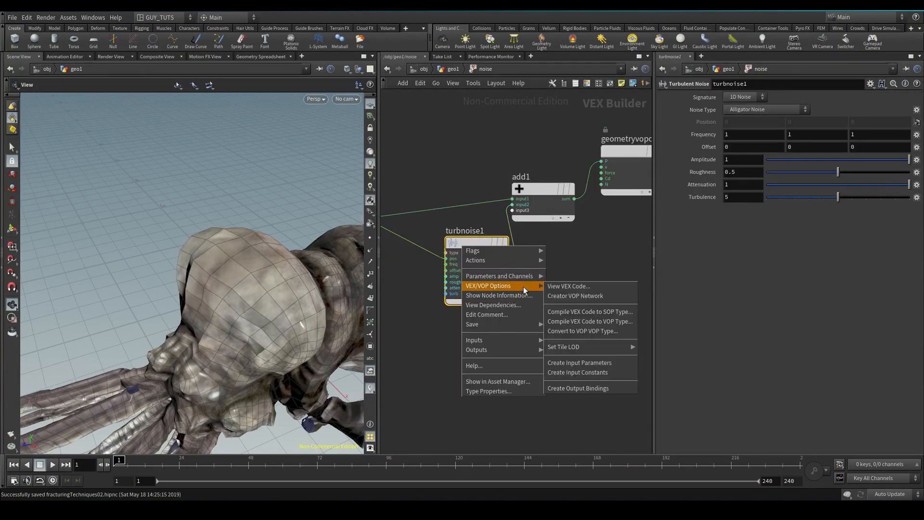
{"action": "left_click", "coordinate": [568, 363]}
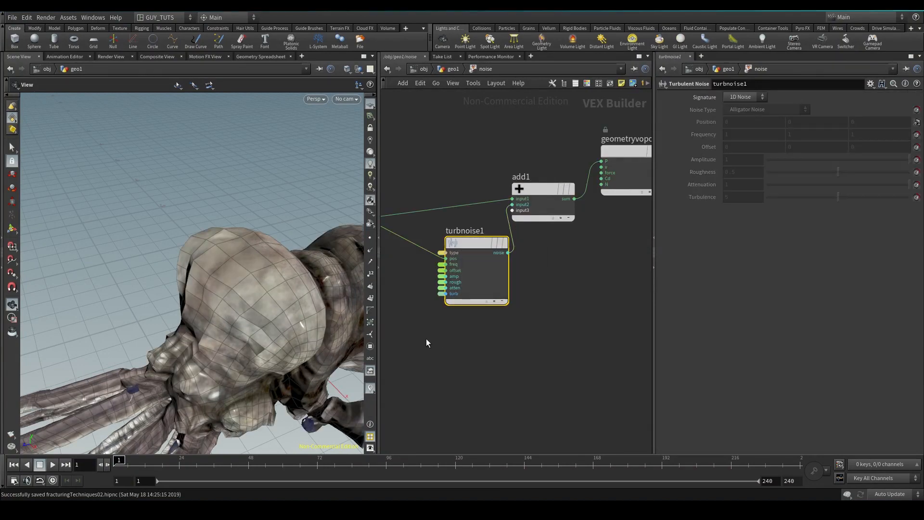
{"action": "middle_click_drag", "start_coordinate": [426, 339], "coordinate": [458, 345]}
{"action": "key", "text": "u"}
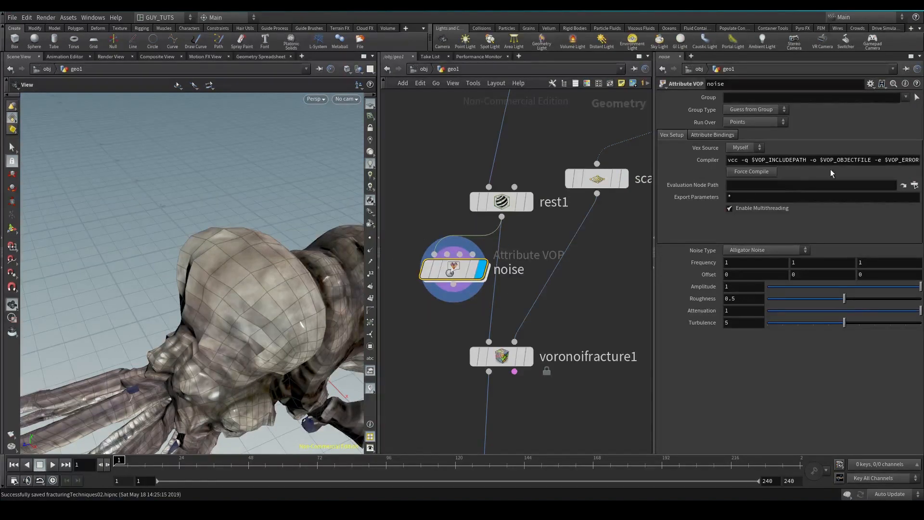
In the noise node's parameter interface, make the parameters from Run Over through Attribute Bindings invisible
{"action": "left_click", "coordinate": [870, 84]}
{"action": "left_click", "coordinate": [818, 97]}
{"action": "left_click", "coordinate": [615, 75]}
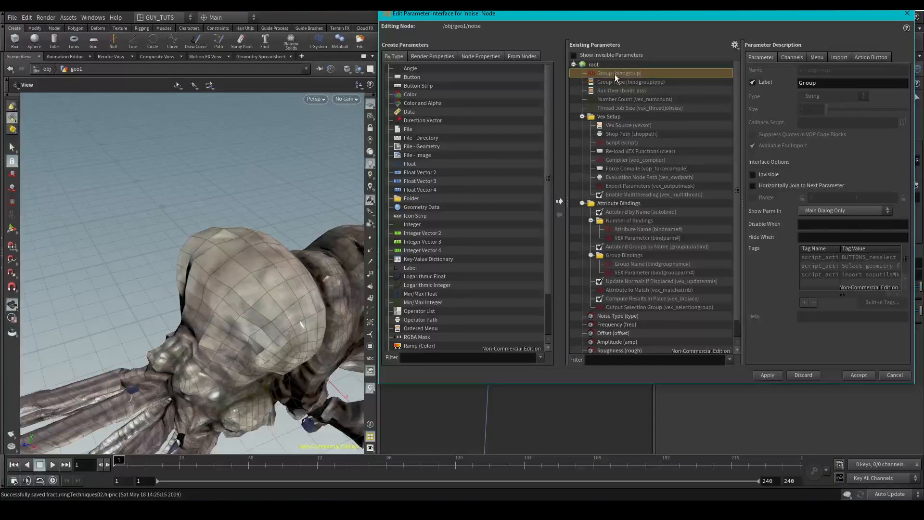
{"action": "left_click", "coordinate": [581, 116]}
{"action": "left_click", "coordinate": [582, 125]}
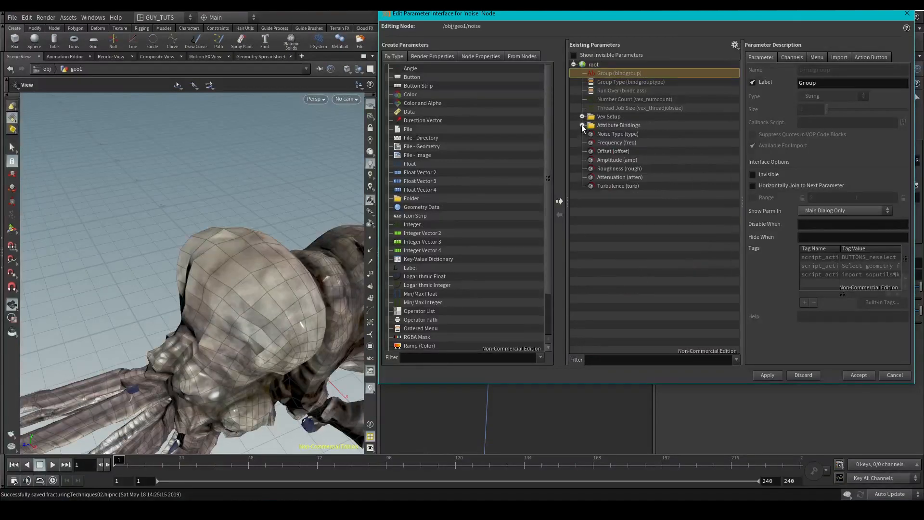
{"action": "left_click", "coordinate": [615, 91]}
{"action": "left_click", "coordinate": [611, 124], "text": "shift"}
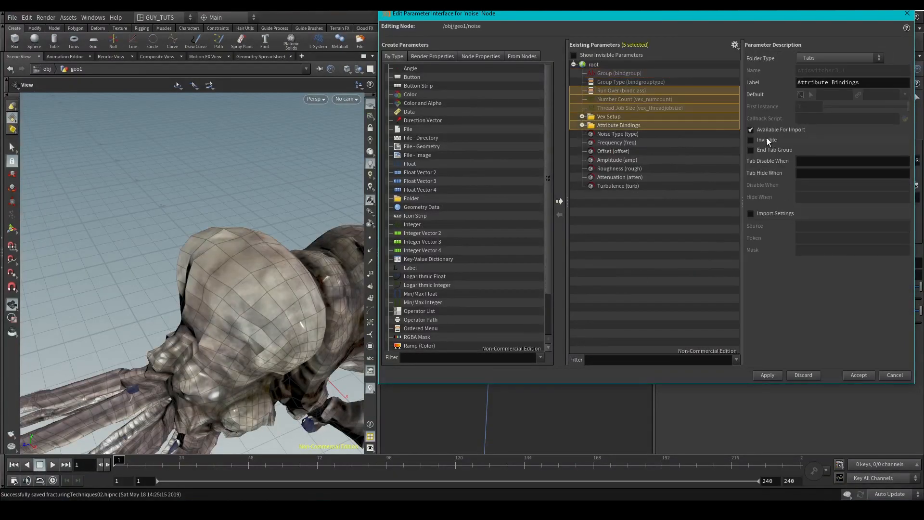
{"action": "left_click", "coordinate": [766, 140]}
Group the noise parameters, from Noise Type to Turbulence, in a new folder labelled Noise and accept the interface
{"action": "left_click", "coordinate": [623, 91]}
{"action": "left_click", "coordinate": [627, 143], "text": "shift"}
{"action": "right_click", "coordinate": [626, 142]}
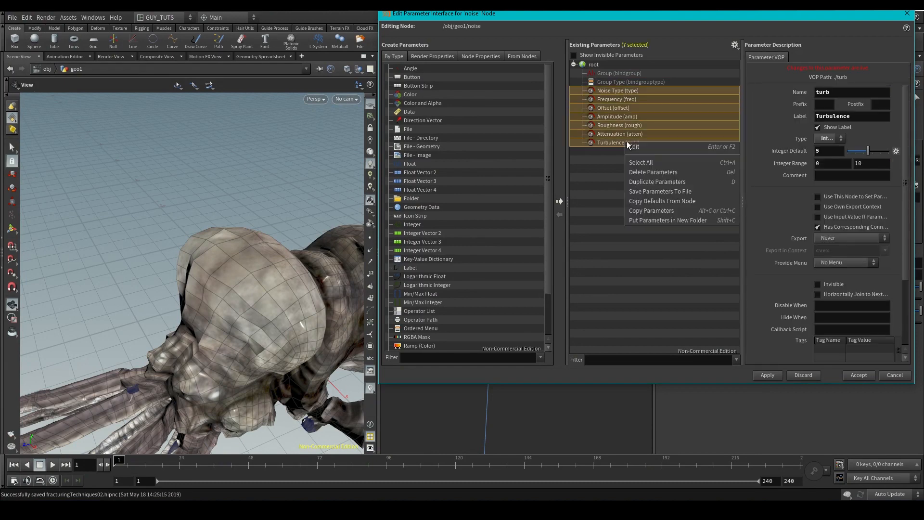
{"action": "left_click", "coordinate": [651, 219]}
{"action": "double_click", "coordinate": [616, 91]}
{"action": "type", "text": "e"}
{"action": "key", "text": "Return"}
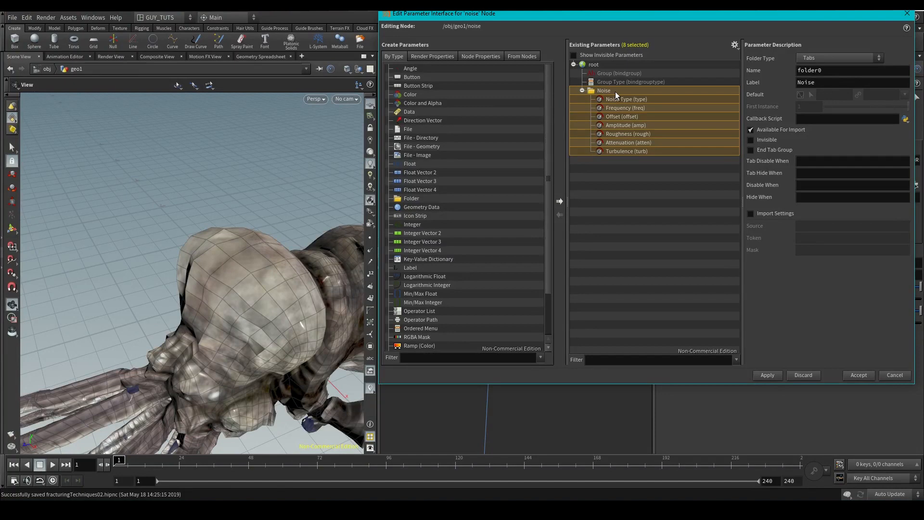
{"action": "left_click", "coordinate": [858, 375]}
Set the noise to Simplex Noise with a Frequency of 2.3 on all axes and an Amplitude of 0.294
{"action": "left_click", "coordinate": [758, 136]}
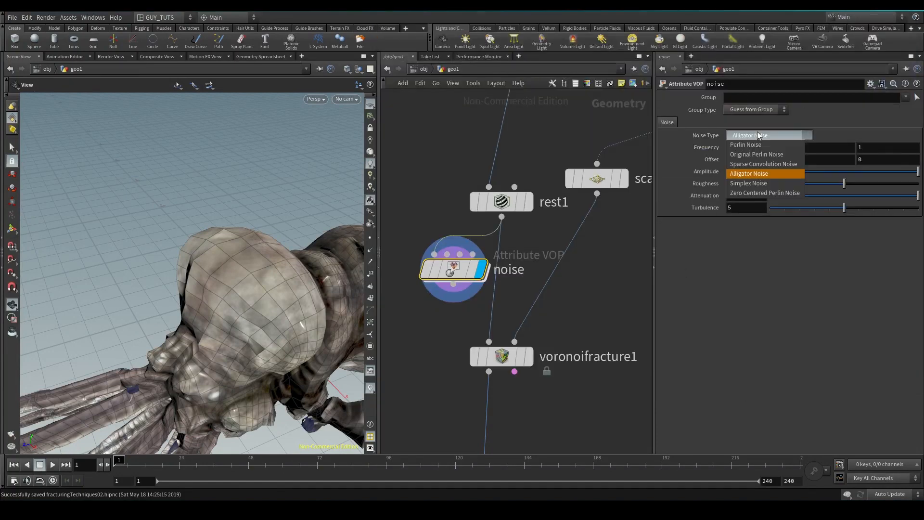
{"action": "left_click", "coordinate": [749, 183]}
{"action": "left_click_drag", "start_coordinate": [93, 237], "coordinate": [217, 164]}
{"action": "left_click_drag", "start_coordinate": [828, 174], "coordinate": [912, 171]}
{"action": "middle_click_drag", "start_coordinate": [702, 147], "coordinate": [764, 142]}
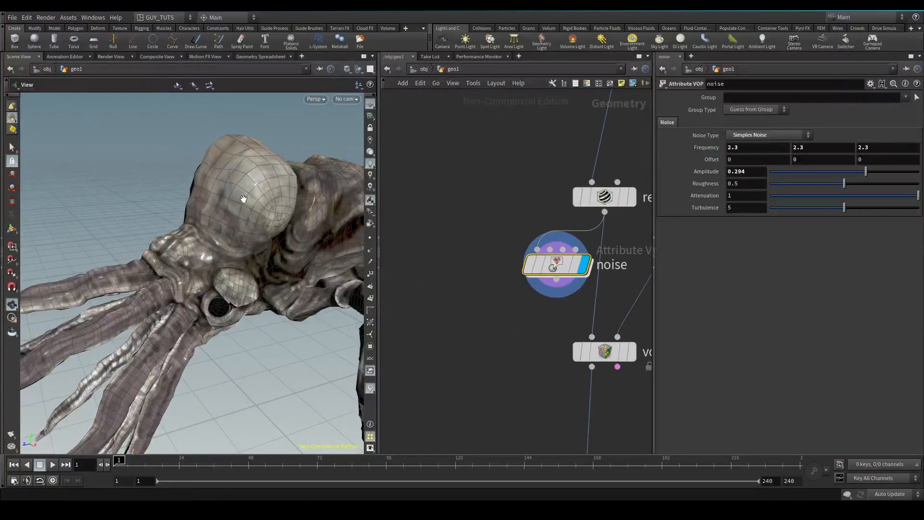
Move the noise node aside, wire it into the Voronoi Fracture's first input, and display the fracture
{"action": "left_click_drag", "start_coordinate": [244, 199], "coordinate": [175, 211]}
{"action": "left_click_drag", "start_coordinate": [235, 216], "coordinate": [145, 180]}
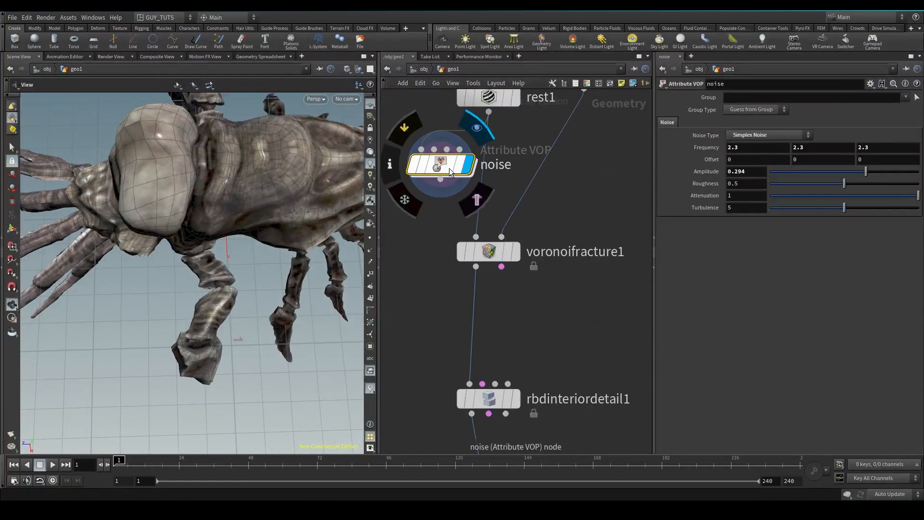
{"action": "left_click_drag", "start_coordinate": [444, 221], "coordinate": [445, 199]}
{"action": "middle_click_drag", "start_coordinate": [468, 251], "coordinate": [569, 284]}
{"action": "left_click", "coordinate": [597, 131]}
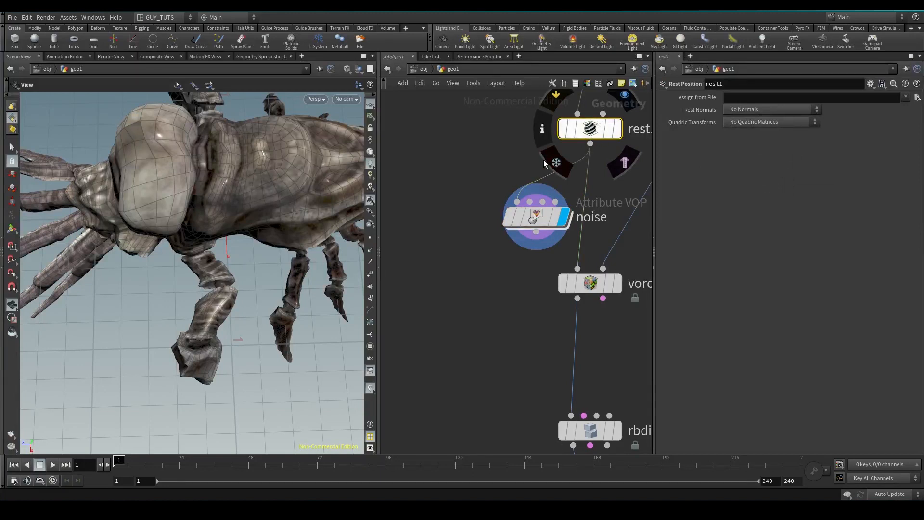
{"action": "mouse_move", "coordinate": [540, 219]}
{"action": "left_click_drag", "start_coordinate": [540, 219], "coordinate": [489, 193]}
{"action": "middle_click_drag", "start_coordinate": [517, 305], "coordinate": [490, 279]}
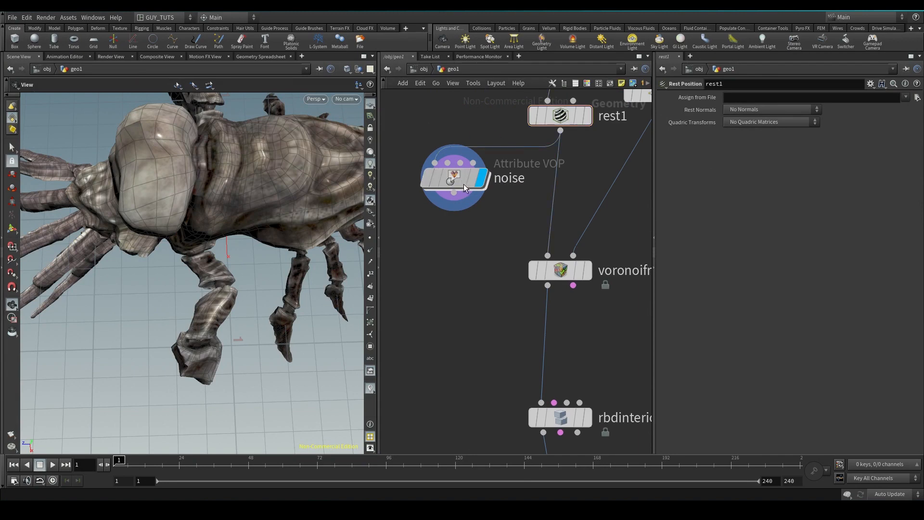
{"action": "left_click", "coordinate": [491, 192]}
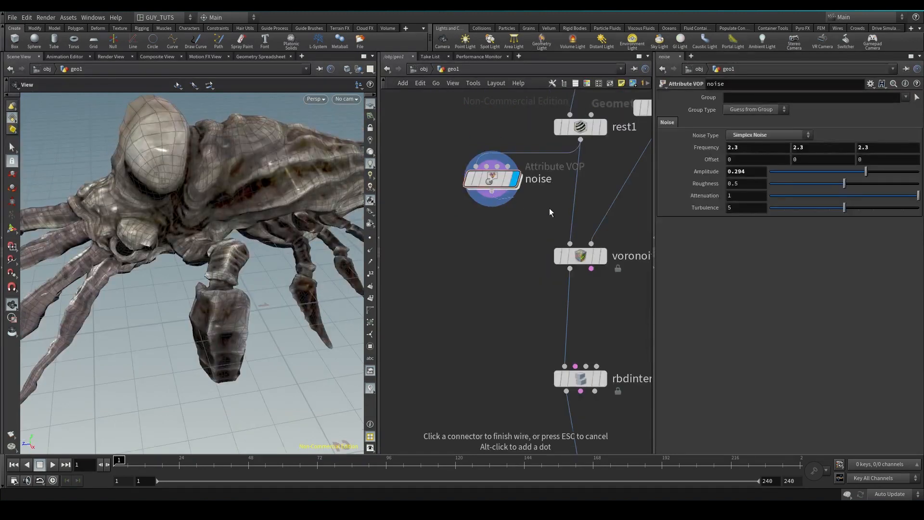
{"action": "left_click", "coordinate": [566, 243]}
{"action": "left_click", "coordinate": [602, 256]}
{"action": "middle_click_drag", "start_coordinate": [544, 216], "coordinate": [499, 181]}
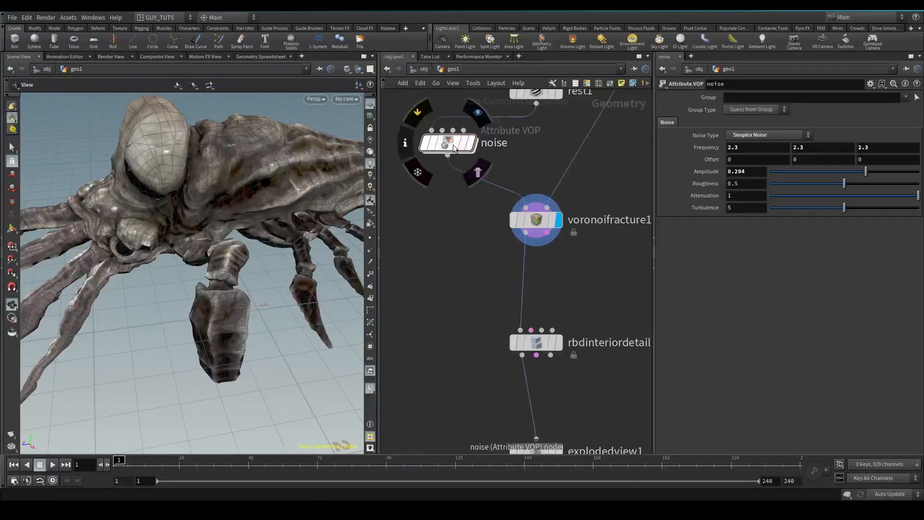
Set the noise Amplitude to 1 and select the Voronoi Fracture node to check the distorted pieces
{"action": "left_click_drag", "start_coordinate": [736, 171], "coordinate": [714, 176]}
{"action": "type", "text": "1"}
{"action": "key", "text": "Return"}
{"action": "left_click", "coordinate": [538, 221]}
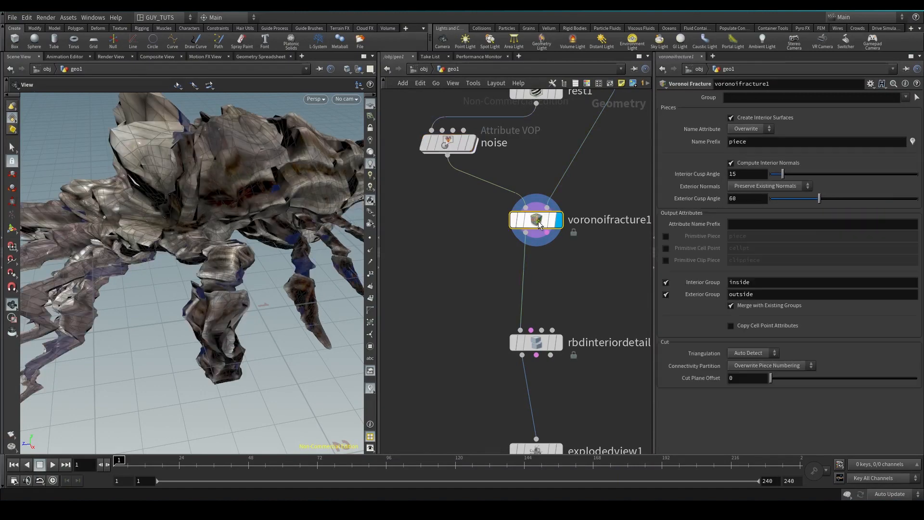
Add a Point Wrangle after the Voronoi Fracture, display it, and rename it set_to_rest
{"action": "middle_click_drag", "start_coordinate": [476, 292], "coordinate": [484, 260]}
{"action": "key", "text": "Tab"}
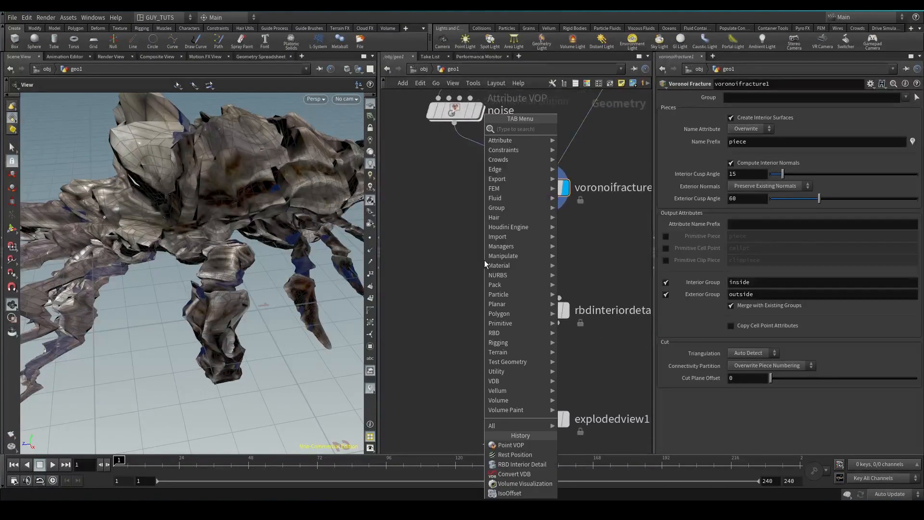
{"action": "mouse_move", "coordinate": [500, 265]}
{"action": "left_click", "coordinate": [583, 160]}
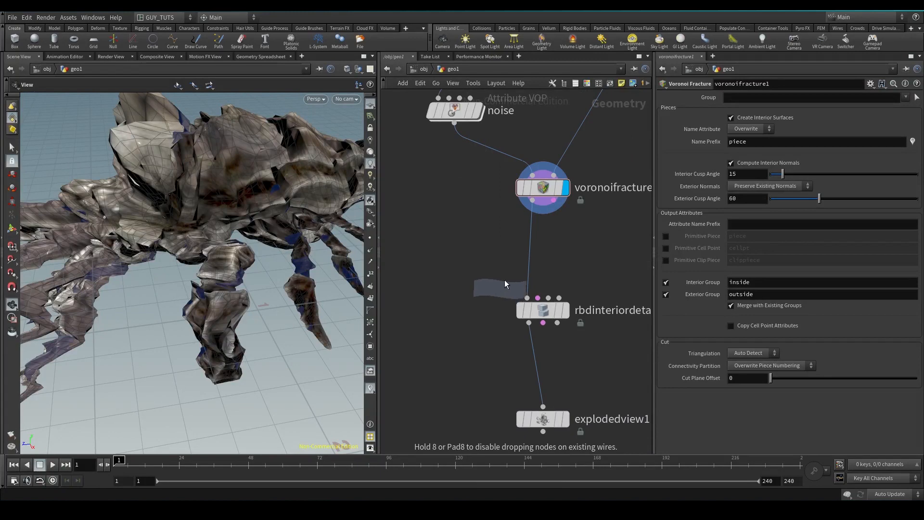
{"action": "left_click", "coordinate": [510, 258]}
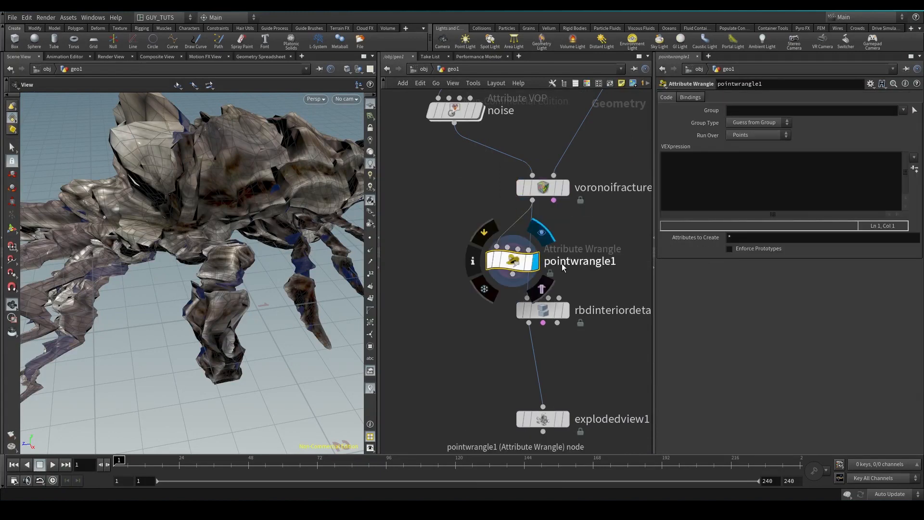
{"action": "double_click", "coordinate": [561, 266]}
{"action": "type", "text": "set_to_res"}
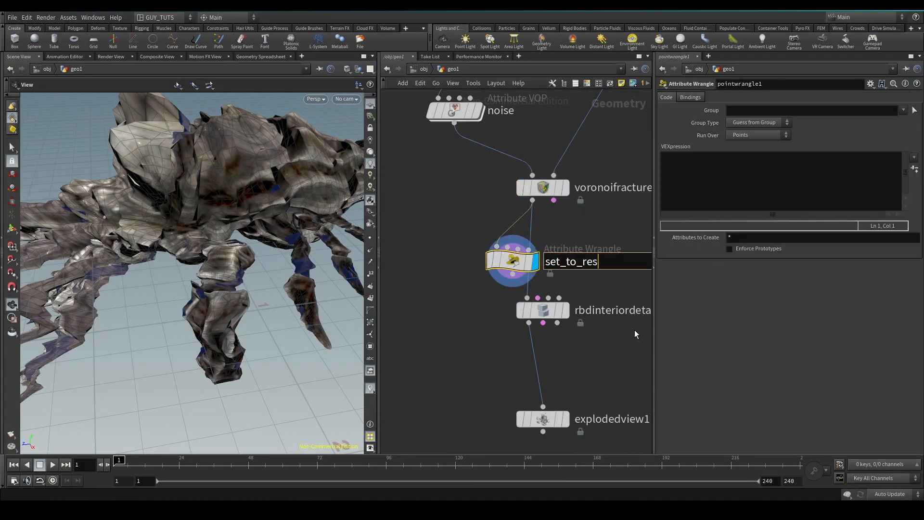
{"action": "type", "text": "t"}
{"action": "key", "text": "Return"}
Enter the VEX expression @P = v@rest; in the wrangle and inspect the restored shape
{"action": "left_click", "coordinate": [879, 227]}
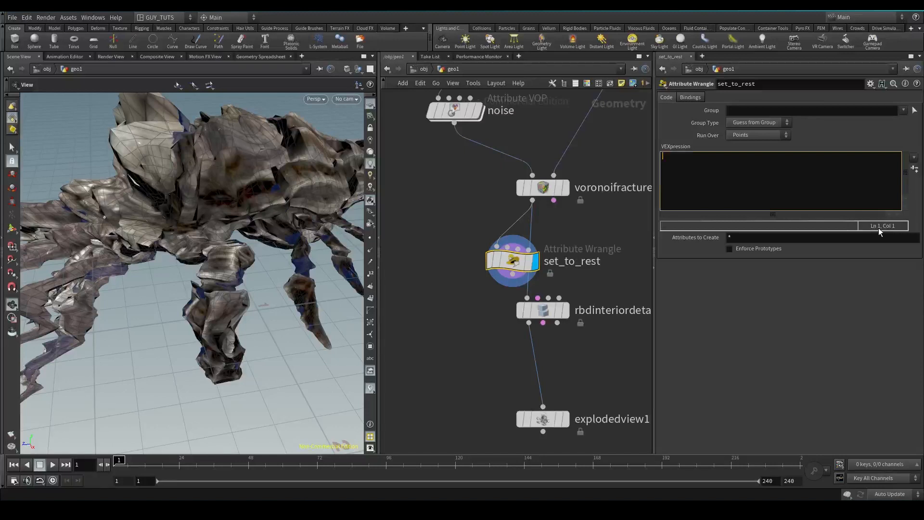
{"action": "type", "text": "@P = v@rest;"}
{"action": "key", "text": "ctrl+Return"}
{"action": "left_click_drag", "start_coordinate": [231, 202], "coordinate": [306, 197]}
Add a Divide node after set_to_rest, limited to the inside group, with Avoid Small Angles enabled
{"action": "key", "text": "Return"}
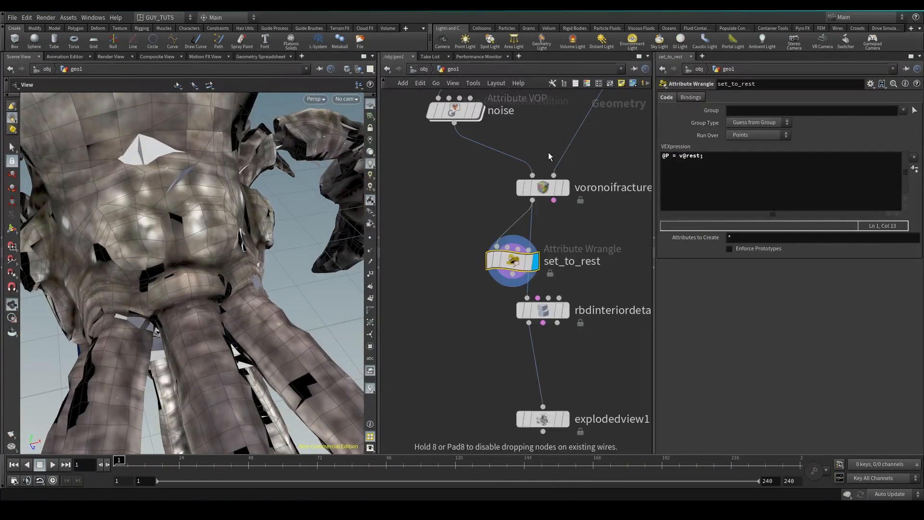
{"action": "left_click", "coordinate": [475, 331]}
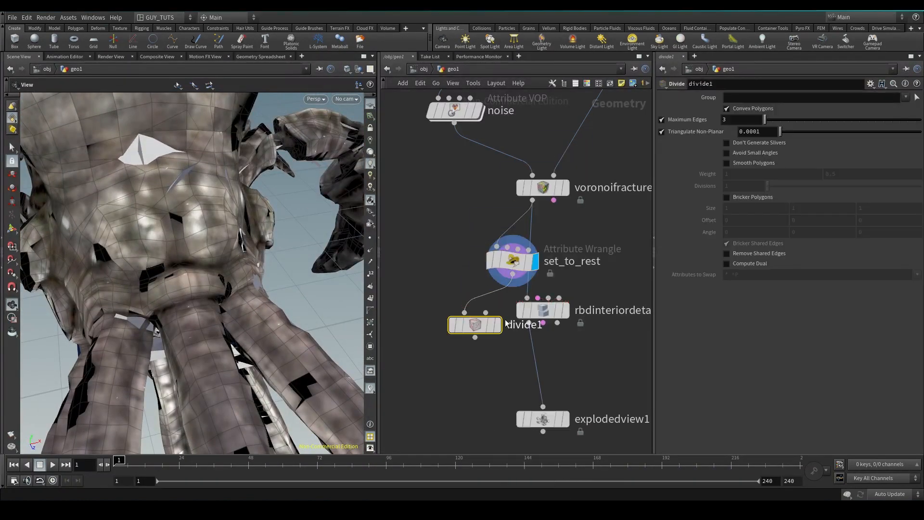
{"action": "left_click", "coordinate": [784, 99]}
{"action": "type", "text": "inside"}
{"action": "key", "text": "Return"}
{"action": "left_click", "coordinate": [755, 153]}
Add a Normal node after the Divide node
{"action": "key", "text": "Tab"}
{"action": "type", "text": "normal"}
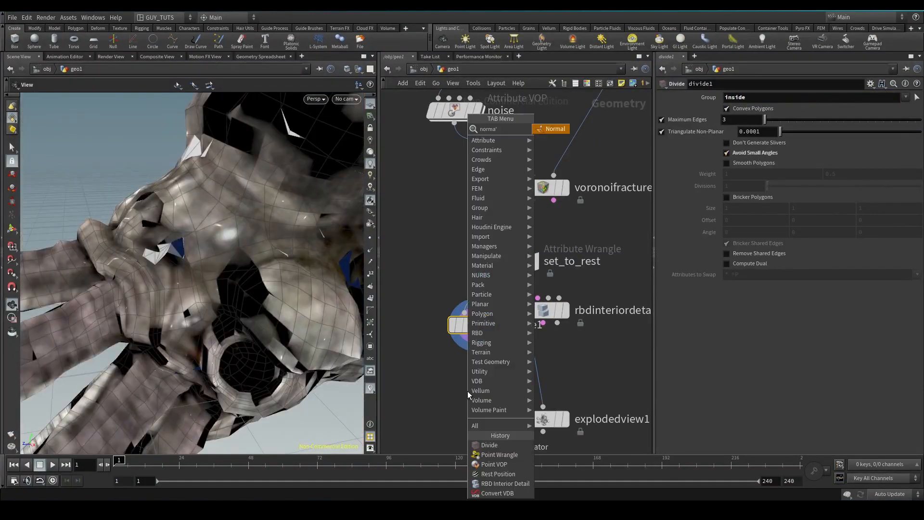
{"action": "key", "text": "Return"}
{"action": "left_click", "coordinate": [467, 391]}
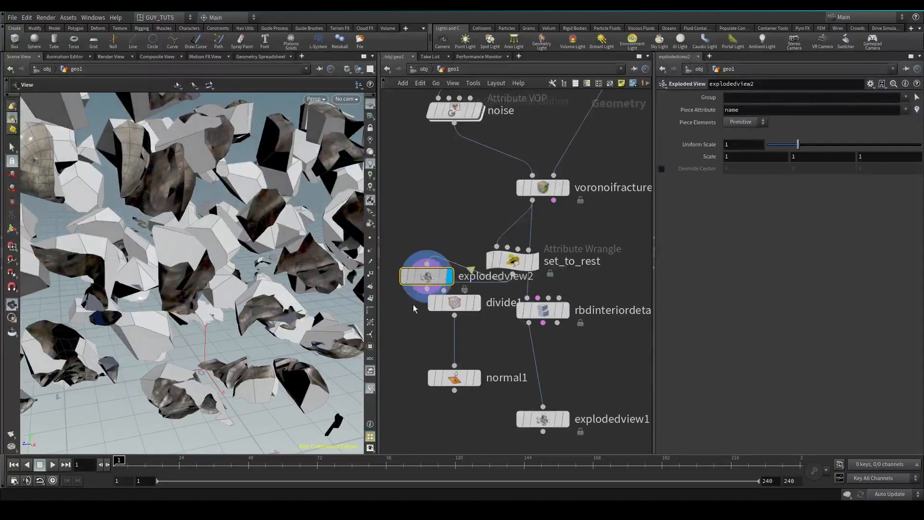
Preview the exploded view on the Divide output, and inspect the divide1 and set_to_rest surfaces with points displayed
{"action": "left_click", "coordinate": [401, 333]}
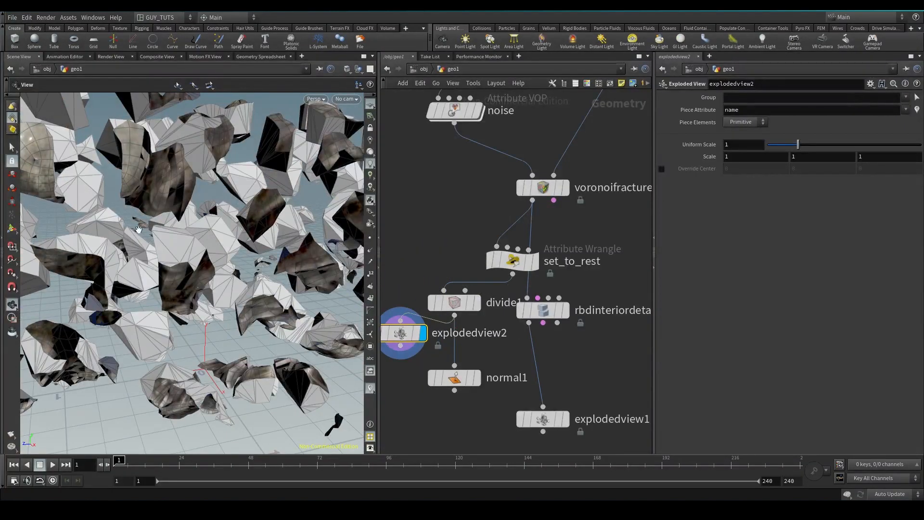
{"action": "left_click", "coordinate": [476, 302]}
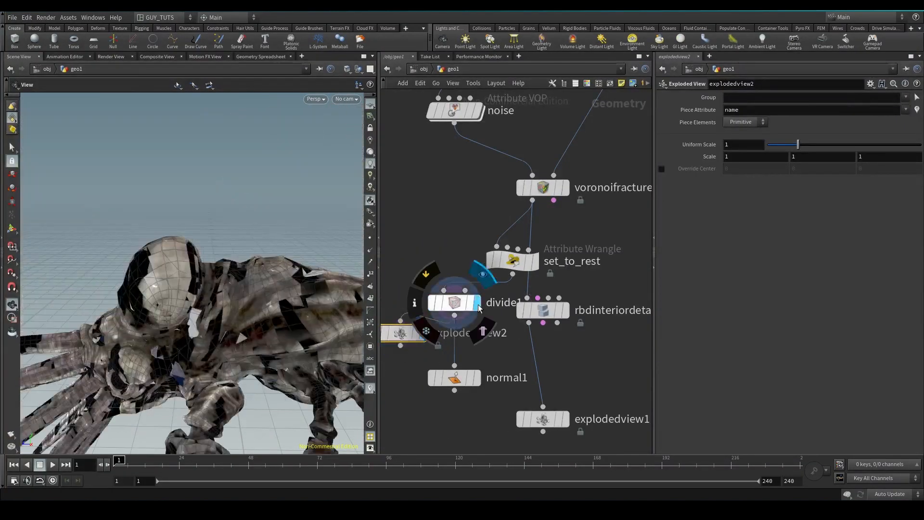
{"action": "left_click", "coordinate": [536, 261]}
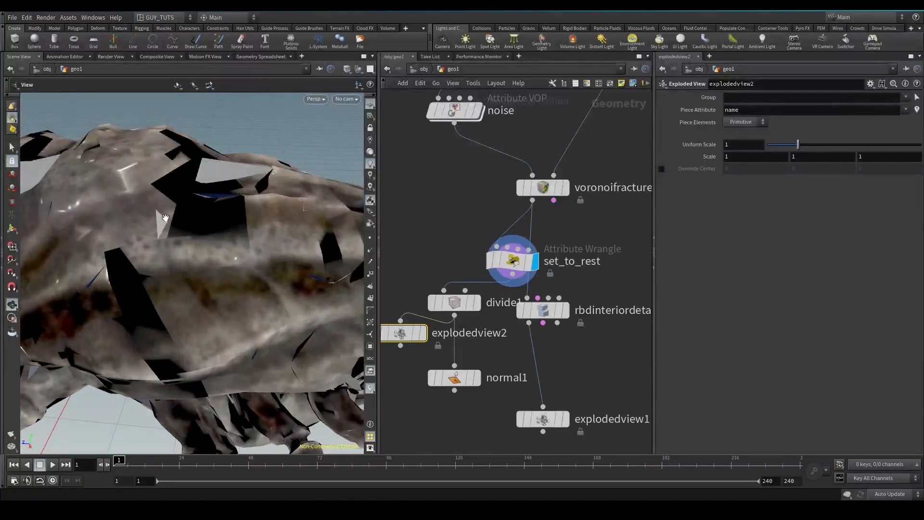
{"action": "left_click_drag", "start_coordinate": [182, 259], "coordinate": [222, 186]}
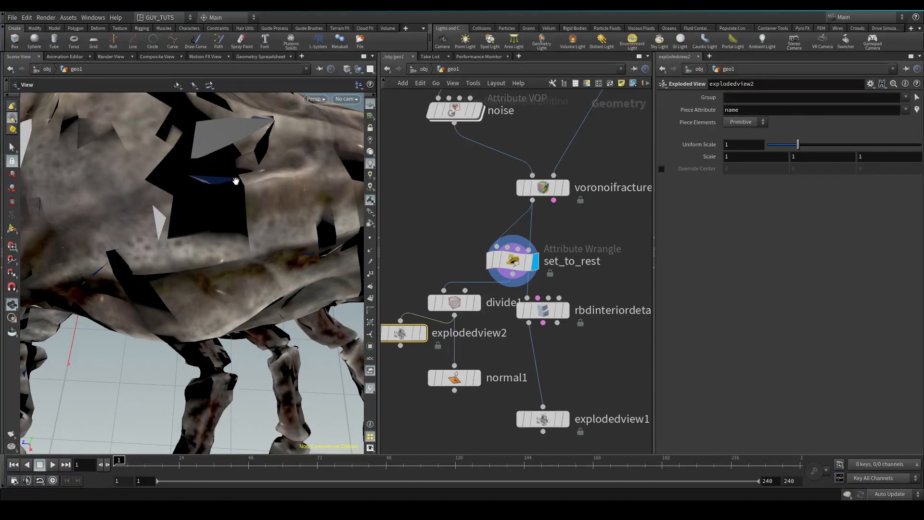
{"action": "left_click", "coordinate": [370, 238]}
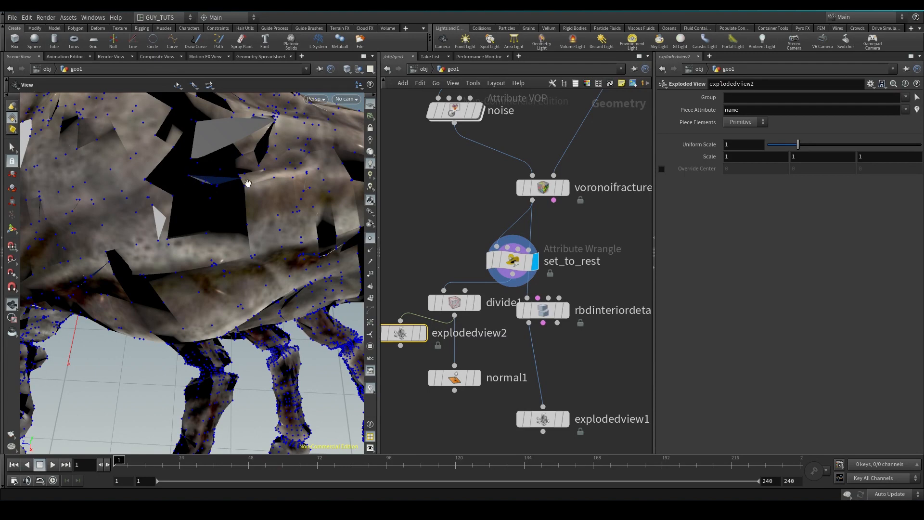
Display divide1 and normal1 in turn to compare the surface shading around the cracks
{"action": "left_click", "coordinate": [477, 303]}
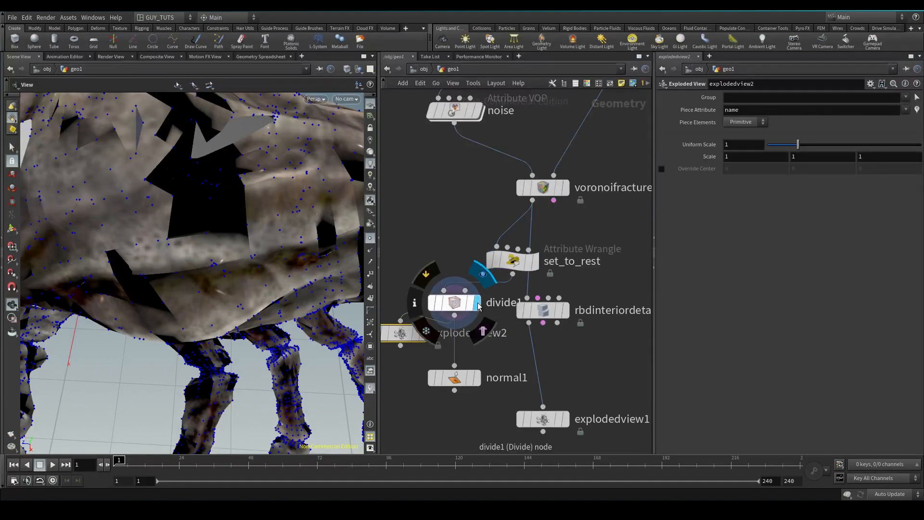
{"action": "middle_click_drag", "start_coordinate": [520, 330], "coordinate": [557, 216]}
{"action": "left_click_drag", "start_coordinate": [454, 221], "coordinate": [441, 230]}
{"action": "left_click", "coordinate": [515, 270]}
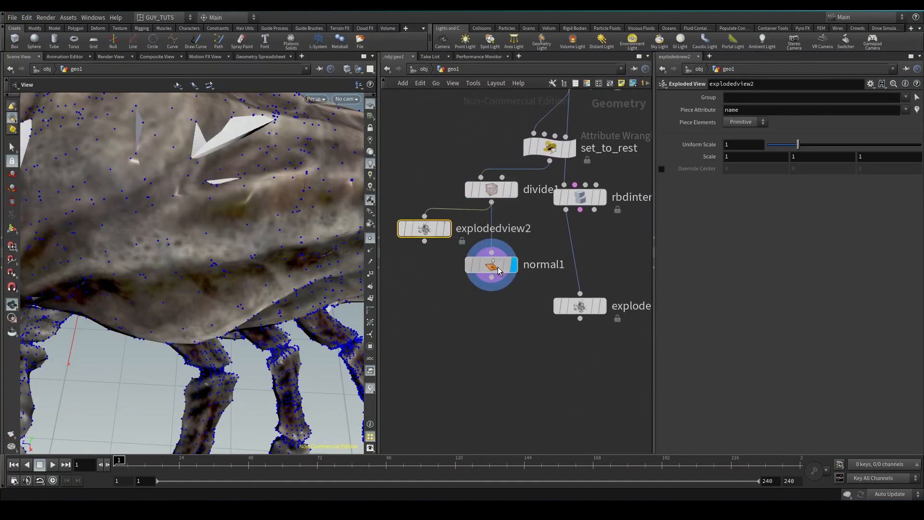
{"action": "left_click", "coordinate": [493, 266]}
{"action": "mouse_move", "coordinate": [268, 152]}
{"action": "left_mouse_down"}
{"action": "mouse_move", "coordinate": [225, 176]}
{"action": "mouse_move", "coordinate": [269, 143]}
{"action": "mouse_move", "coordinate": [231, 103]}
{"action": "mouse_move", "coordinate": [279, 140]}
{"action": "left_mouse_up"}
Connect explodedview2 to the output of normal1, display it, and hide the point markers
{"action": "left_click_drag", "start_coordinate": [436, 230], "coordinate": [434, 324]}
{"action": "left_click_drag", "start_coordinate": [423, 309], "coordinate": [491, 278]}
{"action": "left_click", "coordinate": [445, 322]}
{"action": "left_click", "coordinate": [370, 239]}
{"action": "middle_click_drag", "start_coordinate": [212, 162], "coordinate": [188, 247]}
{"action": "scroll", "coordinate": [187, 246], "scroll_direction": "up", "scroll_amount": 5}
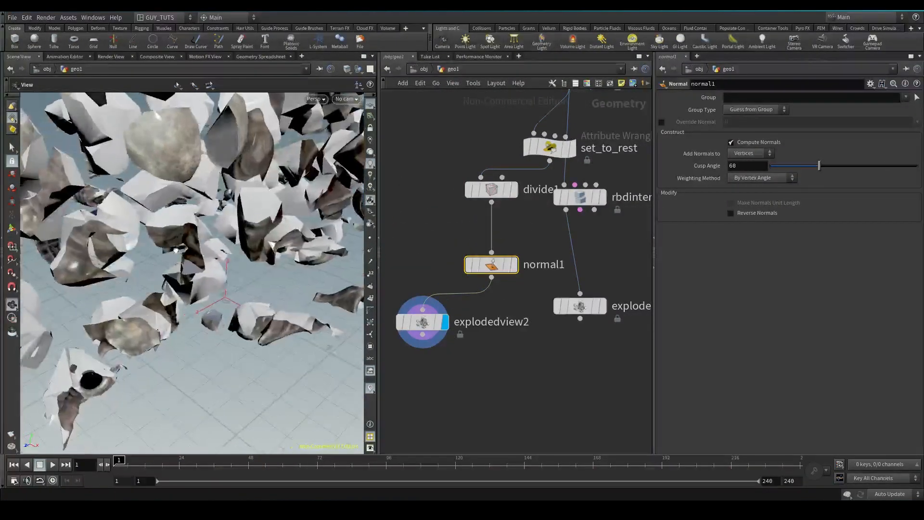
Inspect the interior faces of the exploded pieces with wireframe shading from several angles
{"action": "left_click", "coordinate": [347, 69]}
{"action": "left_click", "coordinate": [370, 170]}
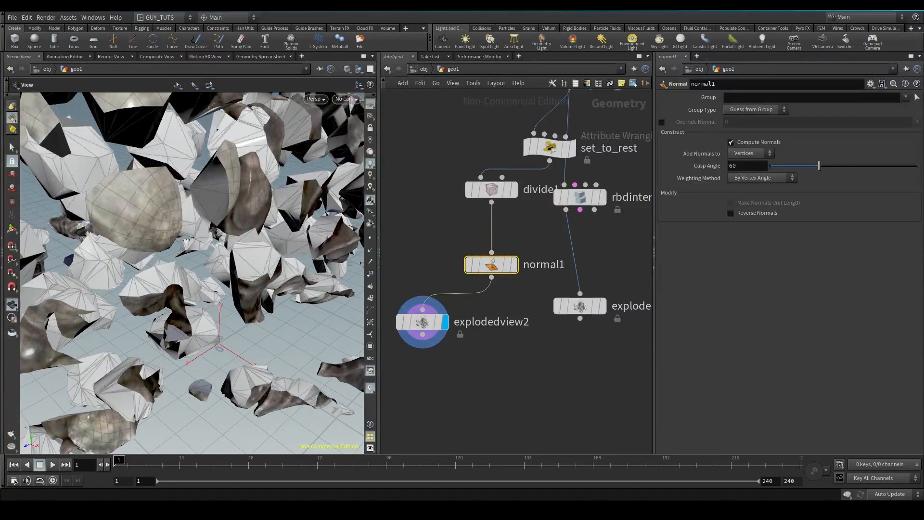
{"action": "middle_click_drag", "start_coordinate": [178, 166], "coordinate": [231, 215]}
{"action": "scroll", "coordinate": [231, 215], "scroll_direction": "up", "scroll_amount": 6}
{"action": "scroll", "coordinate": [235, 216], "scroll_direction": "down", "scroll_amount": 6}
{"action": "mouse_move", "coordinate": [248, 215]}
{"action": "left_mouse_down"}
{"action": "mouse_move", "coordinate": [231, 190]}
{"action": "mouse_move", "coordinate": [208, 208]}
{"action": "left_mouse_up"}
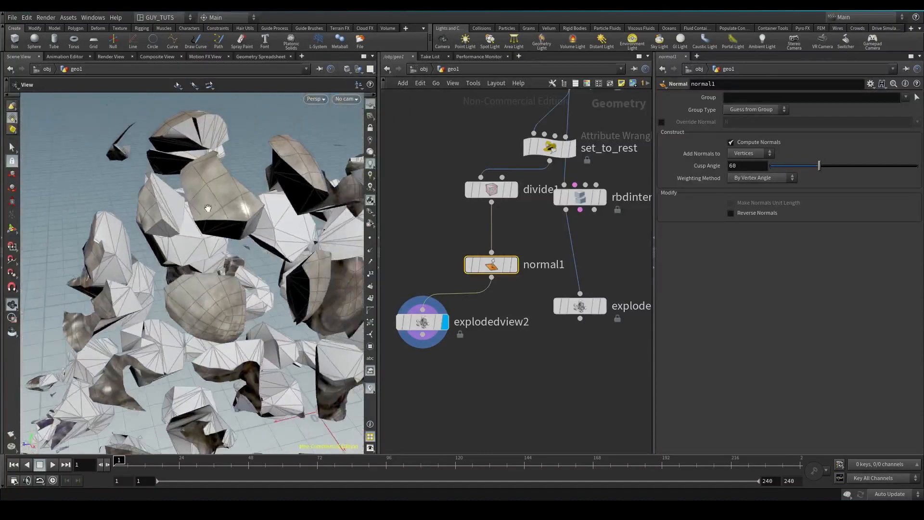
{"action": "scroll", "coordinate": [539, 195], "scroll_direction": "down", "scroll_amount": 4}
Insert a Subdivide node between testgeometry_squab1 and rest1, using the OpenSubdiv Bilinear algorithm
{"action": "middle_click_drag", "start_coordinate": [542, 225], "coordinate": [527, 339]}
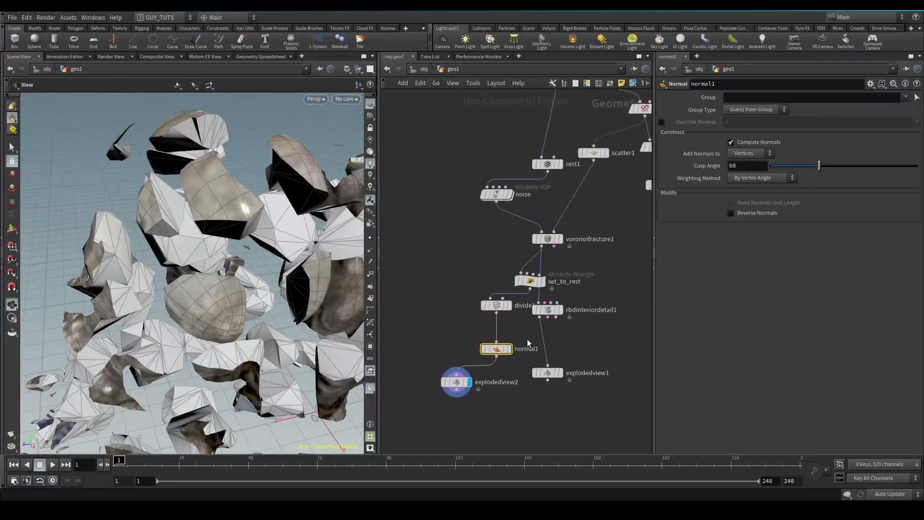
{"action": "left_click", "coordinate": [548, 163]}
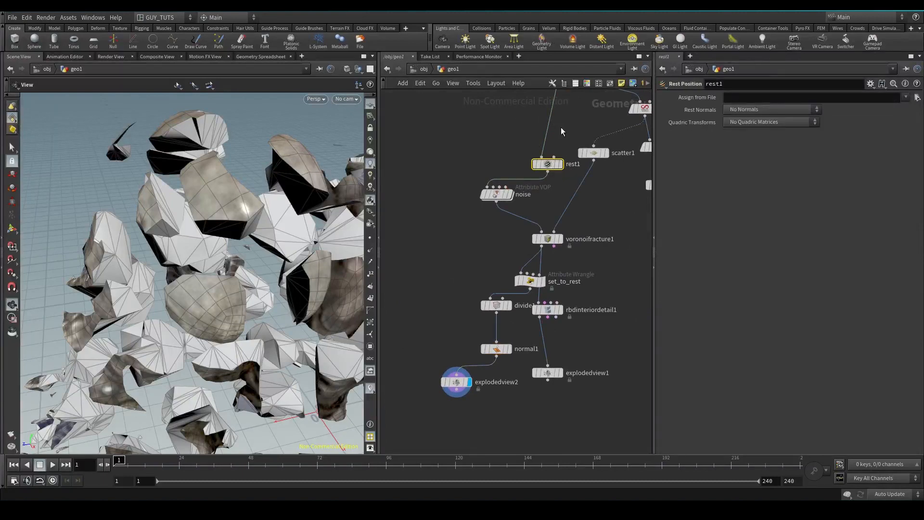
{"action": "middle_click_drag", "start_coordinate": [544, 127], "coordinate": [521, 175]}
{"action": "key", "text": "Tab"}
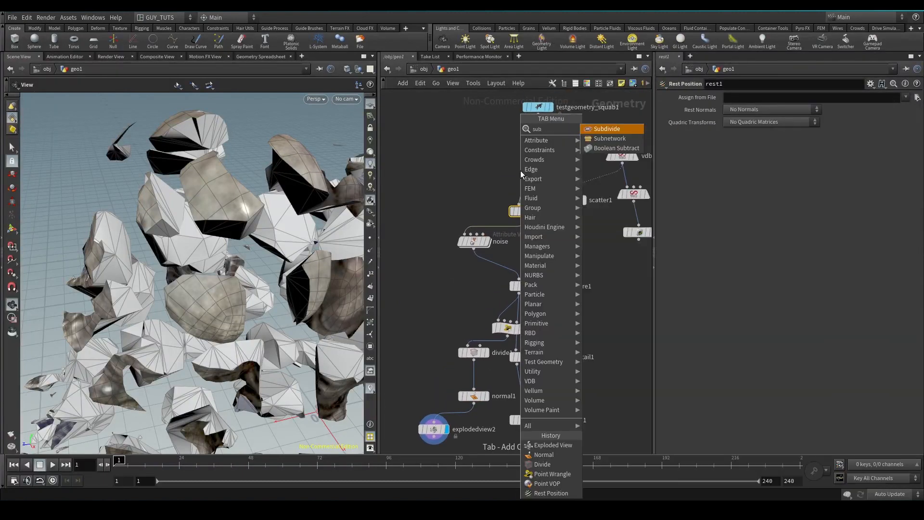
{"action": "key", "text": "Escape"}
{"action": "left_click", "coordinate": [521, 170]}
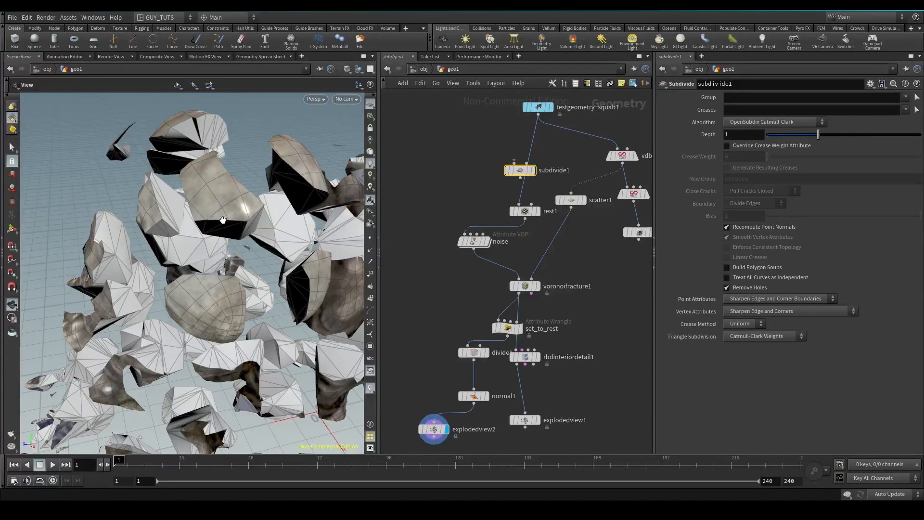
{"action": "left_click_drag", "start_coordinate": [543, 173], "coordinate": [547, 182]}
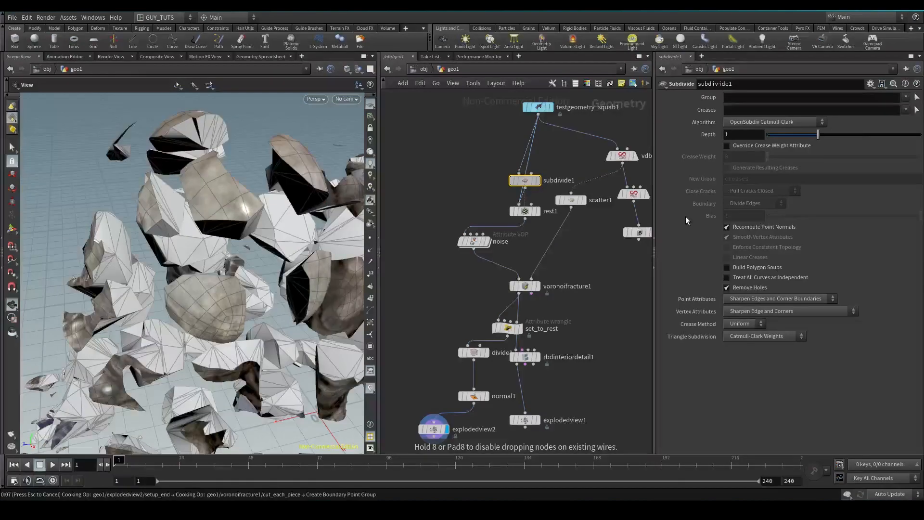
{"action": "left_click", "coordinate": [770, 122]}
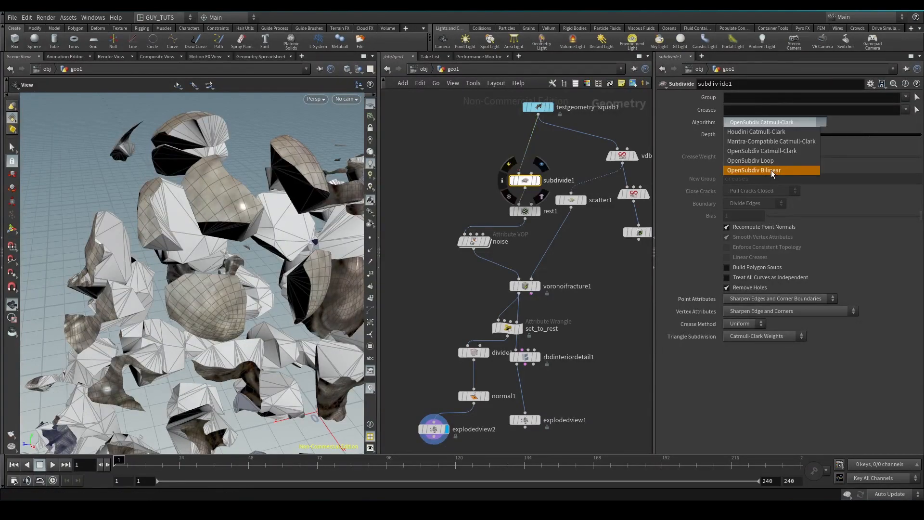
{"action": "left_click", "coordinate": [771, 170]}
Set the noise node's Amplitude to 10 and inspect the result in the exploded view and at normal1
{"action": "left_click", "coordinate": [474, 241]}
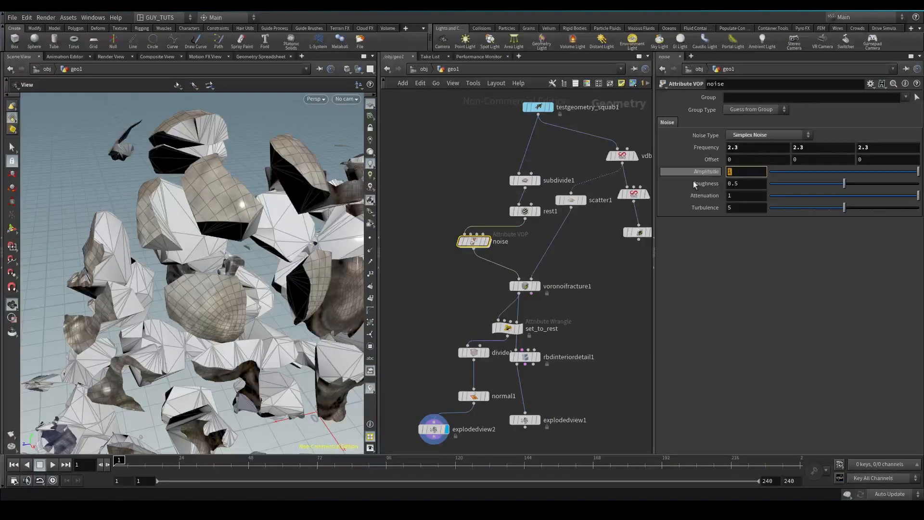
{"action": "key", "text": "Return"}
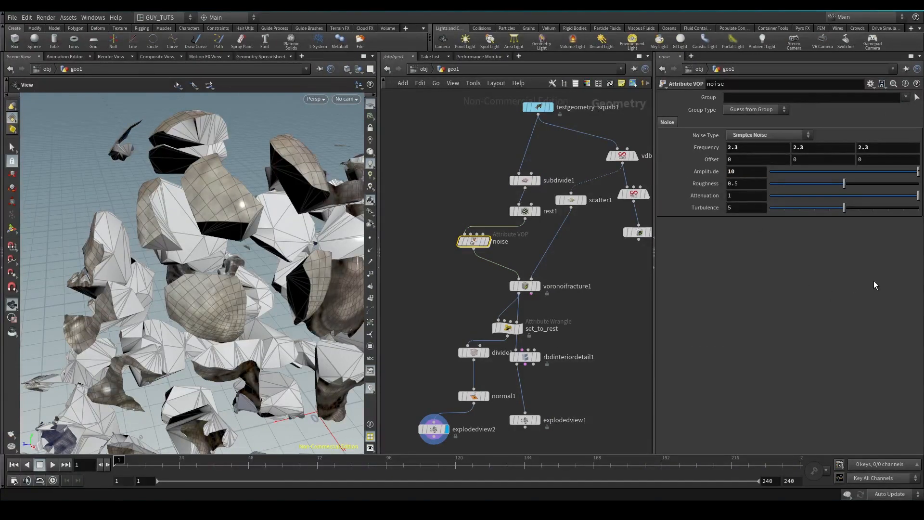
{"action": "left_click_drag", "start_coordinate": [200, 221], "coordinate": [153, 228]}
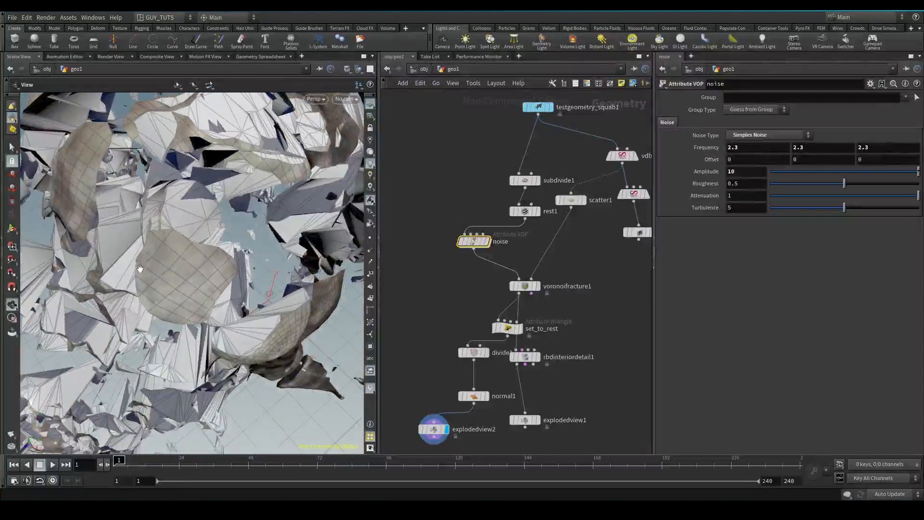
{"action": "left_click_drag", "start_coordinate": [244, 262], "coordinate": [233, 240]}
{"action": "left_click", "coordinate": [487, 395]}
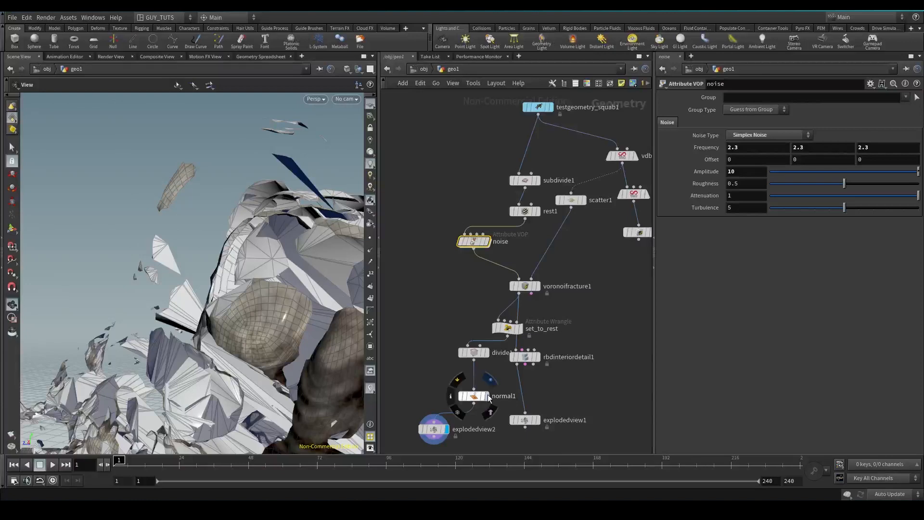
{"action": "left_click", "coordinate": [474, 395]}
{"action": "left_click_drag", "start_coordinate": [106, 139], "coordinate": [238, 271]}
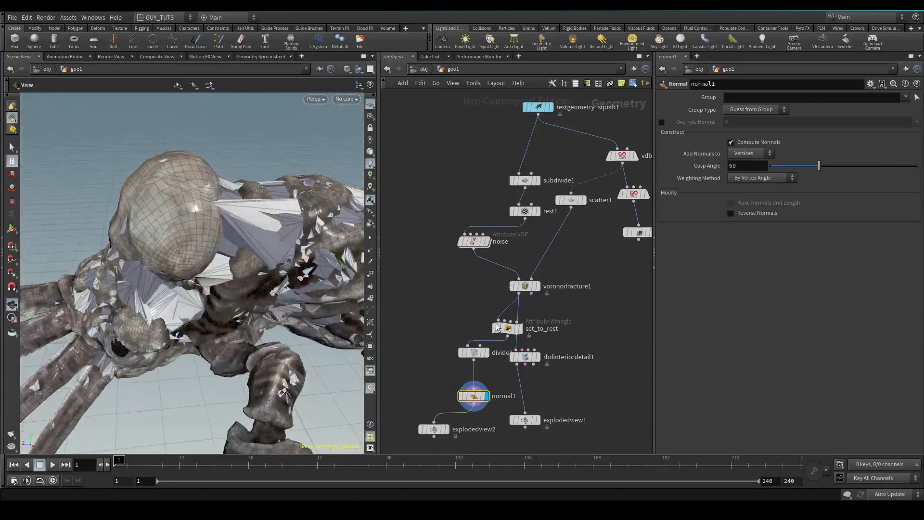
Display the noise node, change the signature of its inner turbnoise1 to 3D Noise, and return to geo1
{"action": "left_click", "coordinate": [487, 241]}
{"action": "left_click", "coordinate": [475, 243]}
{"action": "mouse_move", "coordinate": [242, 273]}
{"action": "left_mouse_down"}
{"action": "mouse_move", "coordinate": [315, 220]}
{"action": "mouse_move", "coordinate": [284, 269]}
{"action": "mouse_move", "coordinate": [237, 265]}
{"action": "left_mouse_up"}
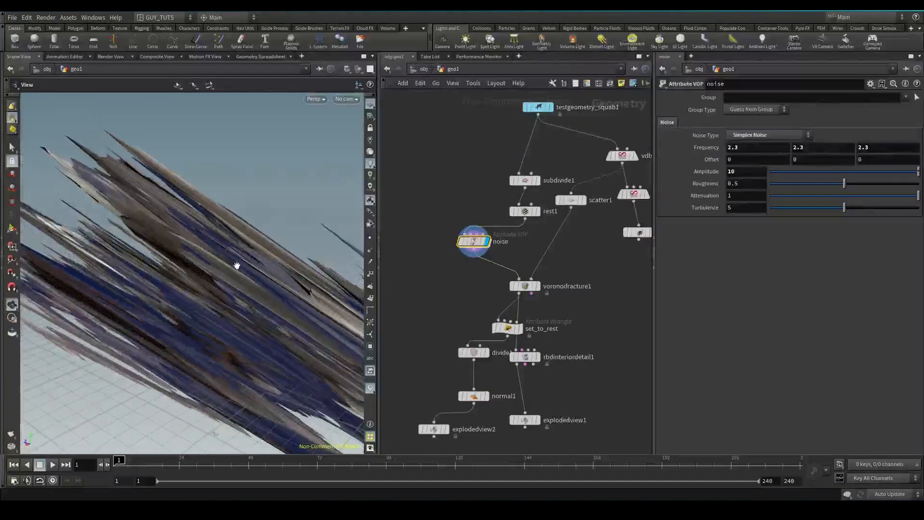
{"action": "double_click", "coordinate": [474, 240]}
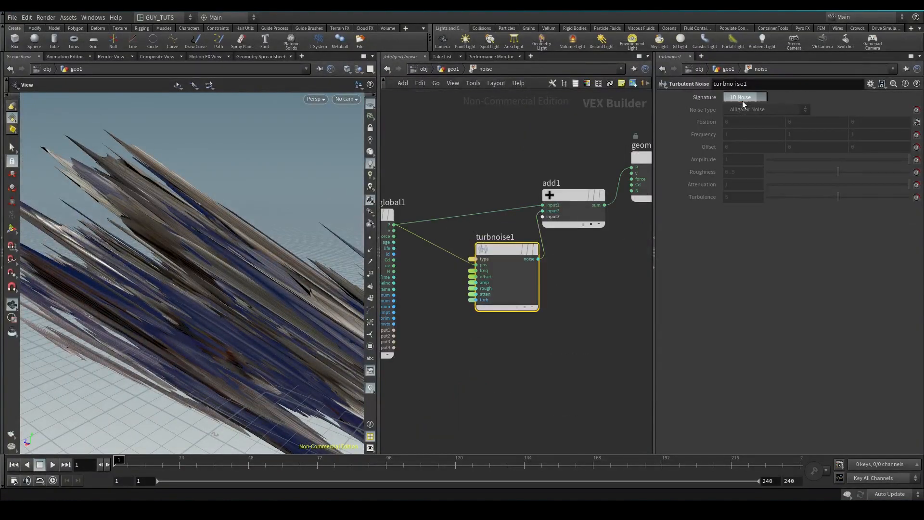
{"action": "left_click", "coordinate": [741, 117]}
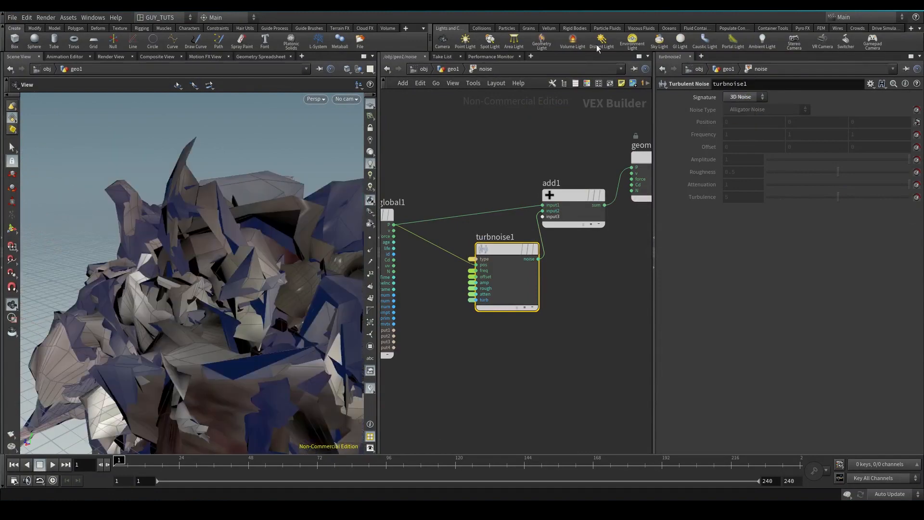
{"action": "left_click", "coordinate": [455, 70]}
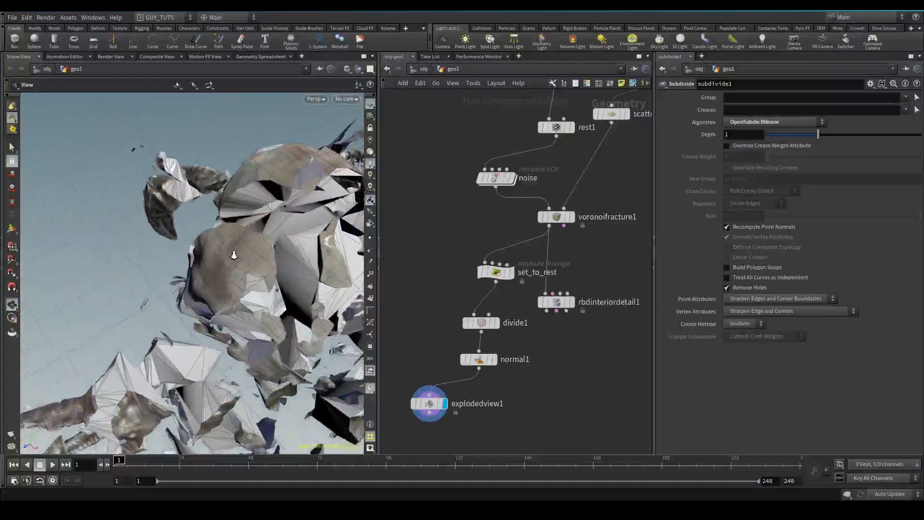
Set the noise node's Amplitude to 1 and inspect the shapes of the exploded pieces
{"action": "right_click_drag", "start_coordinate": [234, 255], "coordinate": [266, 243]}
{"action": "middle_click_drag", "start_coordinate": [266, 244], "coordinate": [226, 257]}
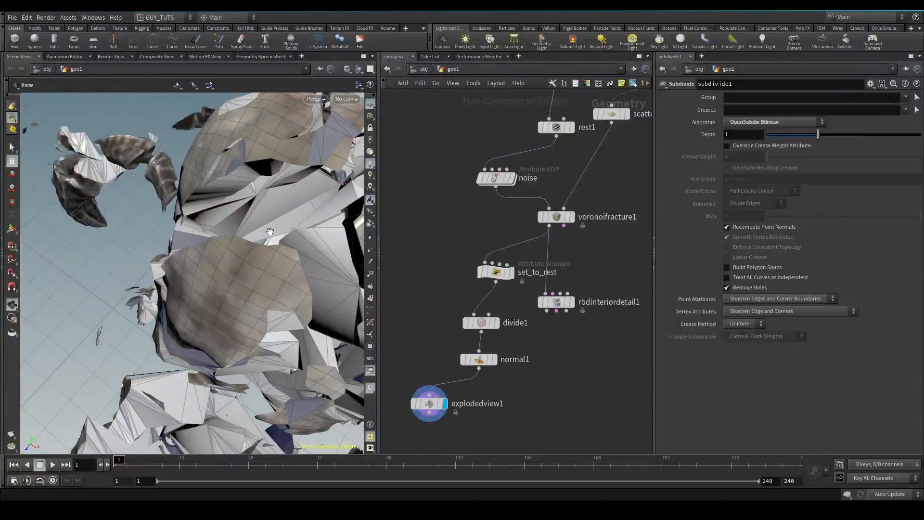
{"action": "left_click_drag", "start_coordinate": [184, 231], "coordinate": [257, 157]}
{"action": "left_click_drag", "start_coordinate": [179, 272], "coordinate": [262, 265]}
{"action": "left_click", "coordinate": [493, 179]}
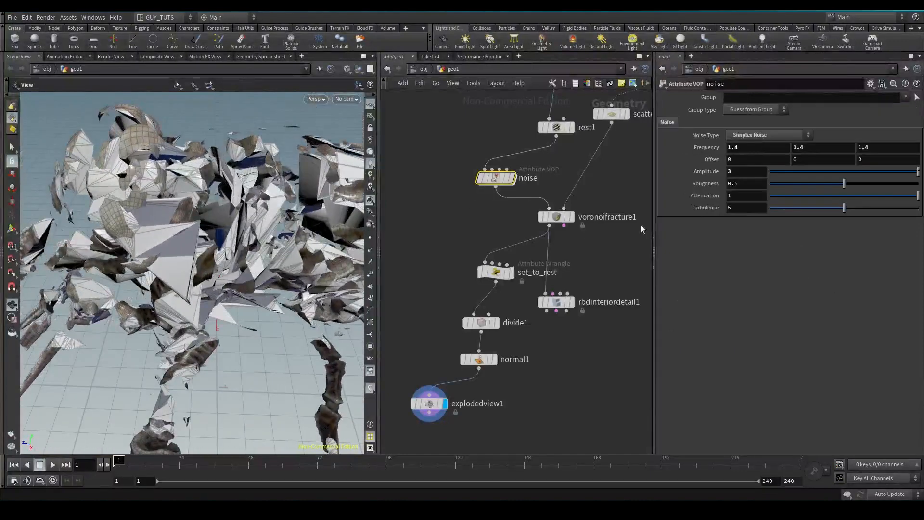
{"action": "double_click", "coordinate": [736, 175]}
{"action": "type", "text": "1"}
{"action": "key", "text": "Return"}
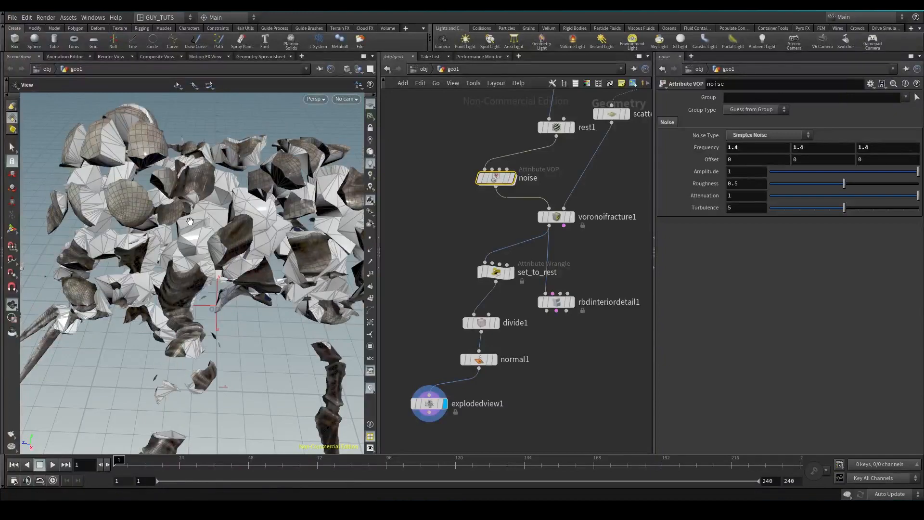
{"action": "scroll", "coordinate": [204, 229], "scroll_direction": "up", "scroll_amount": 6}
{"action": "left_click_drag", "start_coordinate": [204, 198], "coordinate": [173, 190]}
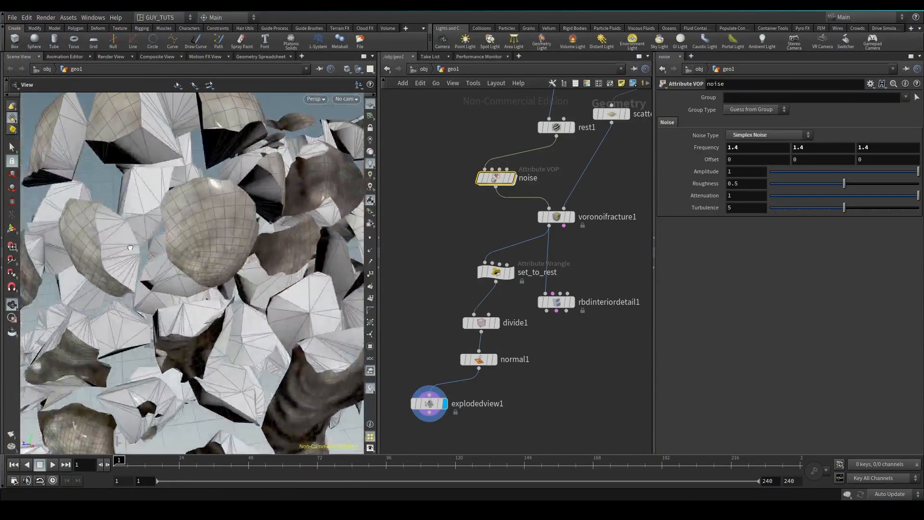
{"action": "left_click_drag", "start_coordinate": [130, 247], "coordinate": [150, 244]}
{"action": "scroll", "coordinate": [149, 244], "scroll_direction": "down", "scroll_amount": 6}
Display normal1 and examine the reassembled Squab surface closely for gaps along the fracture seams
{"action": "left_click", "coordinate": [494, 359]}
{"action": "left_click", "coordinate": [478, 360]}
{"action": "left_click_drag", "start_coordinate": [269, 288], "coordinate": [137, 145]}
{"action": "scroll", "coordinate": [357, 219], "scroll_direction": "up", "scroll_amount": 5}
{"action": "scroll", "coordinate": [157, 268], "scroll_direction": "up", "scroll_amount": 10}
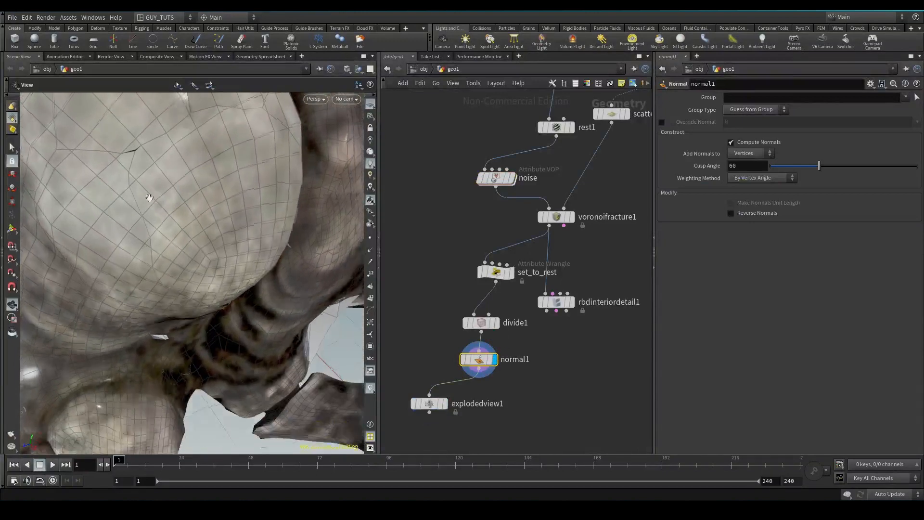
{"action": "left_click_drag", "start_coordinate": [236, 261], "coordinate": [160, 199]}
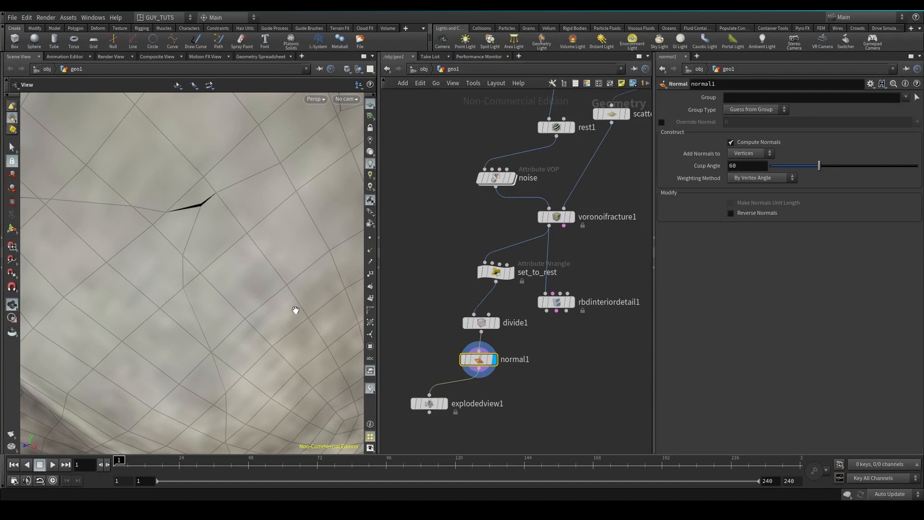
{"action": "scroll", "coordinate": [253, 219], "scroll_direction": "down", "scroll_amount": 5}
{"action": "scroll", "coordinate": [254, 197], "scroll_direction": "up", "scroll_amount": 3}
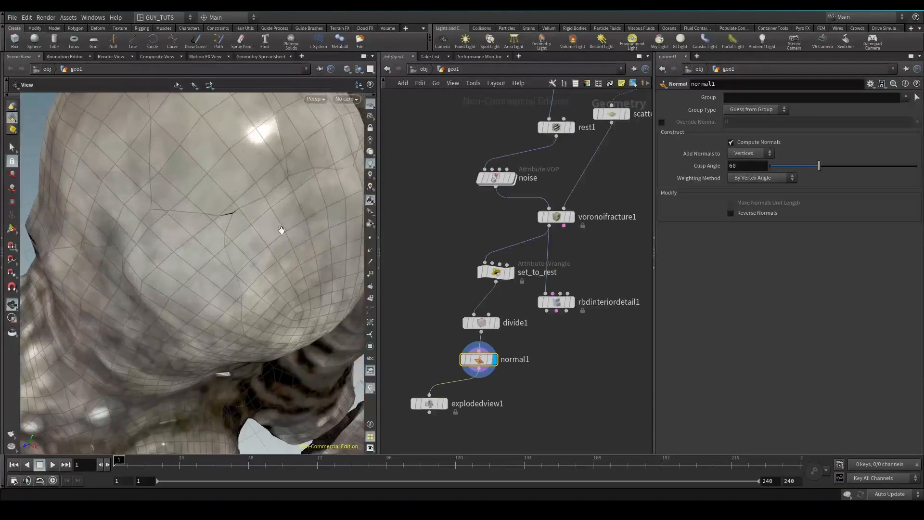
{"action": "scroll", "coordinate": [281, 230], "scroll_direction": "down", "scroll_amount": 5}
{"action": "left_click_drag", "start_coordinate": [281, 229], "coordinate": [222, 251]}
{"action": "scroll", "coordinate": [322, 253], "scroll_direction": "up", "scroll_amount": 4}
{"action": "scroll", "coordinate": [323, 253], "scroll_direction": "down", "scroll_amount": 5}
{"action": "scroll", "coordinate": [212, 216], "scroll_direction": "down", "scroll_amount": 2}
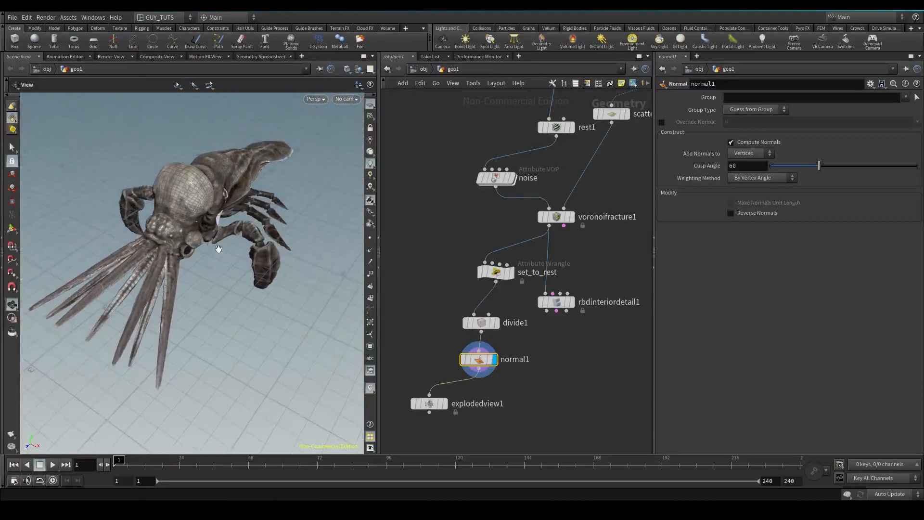
{"action": "scroll", "coordinate": [261, 258], "scroll_direction": "up", "scroll_amount": 2}
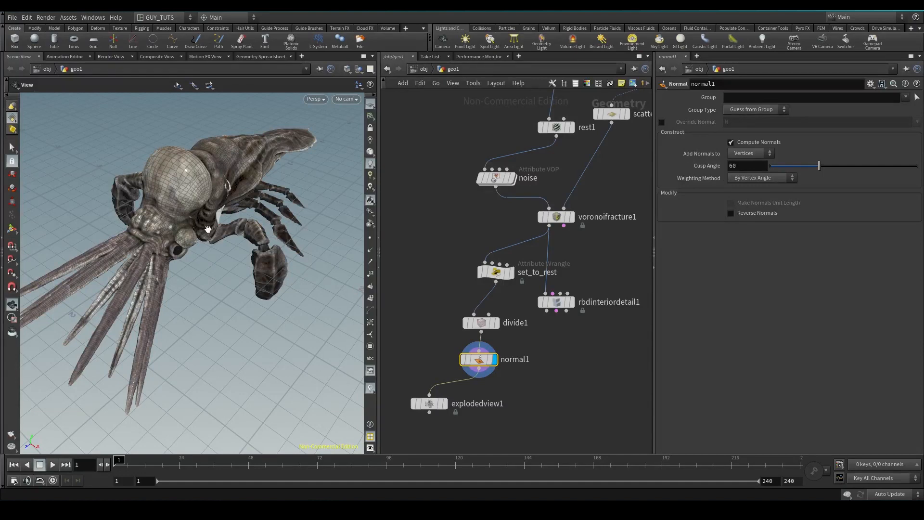
{"action": "scroll", "coordinate": [197, 233], "scroll_direction": "down", "scroll_amount": 3}
{"action": "left_click_drag", "start_coordinate": [196, 233], "coordinate": [213, 217]}
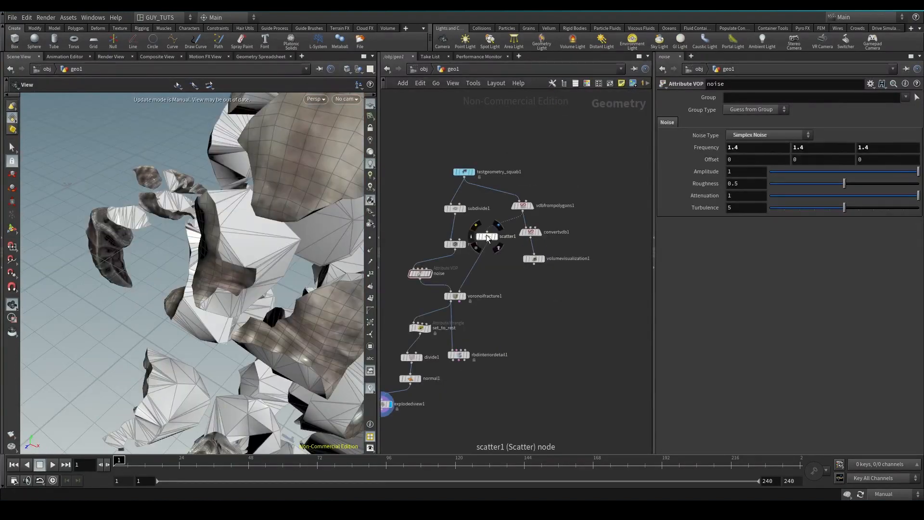
Select the noise node and inspect the shapes of the exploded Squab pieces from another angle
{"action": "left_click", "coordinate": [421, 274]}
{"action": "left_click_drag", "start_coordinate": [252, 239], "coordinate": [251, 217]}
{"action": "middle_click_drag", "start_coordinate": [296, 219], "coordinate": [203, 252]}
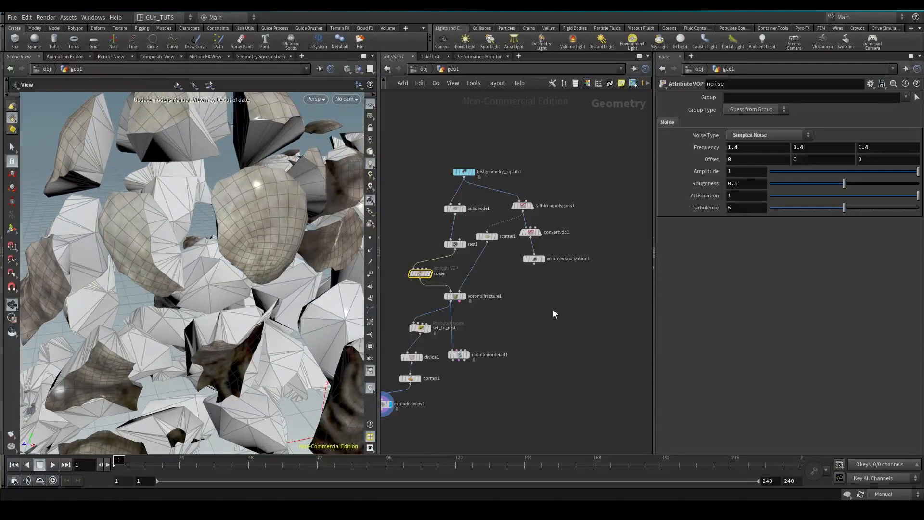
Add a Box node in an empty area of the geo1 network and display it
{"action": "scroll", "coordinate": [552, 313], "scroll_direction": "up", "scroll_amount": 4}
{"action": "middle_click_drag", "start_coordinate": [557, 287], "coordinate": [383, 278]}
{"action": "key", "text": "Tab"}
{"action": "type", "text": "box"}
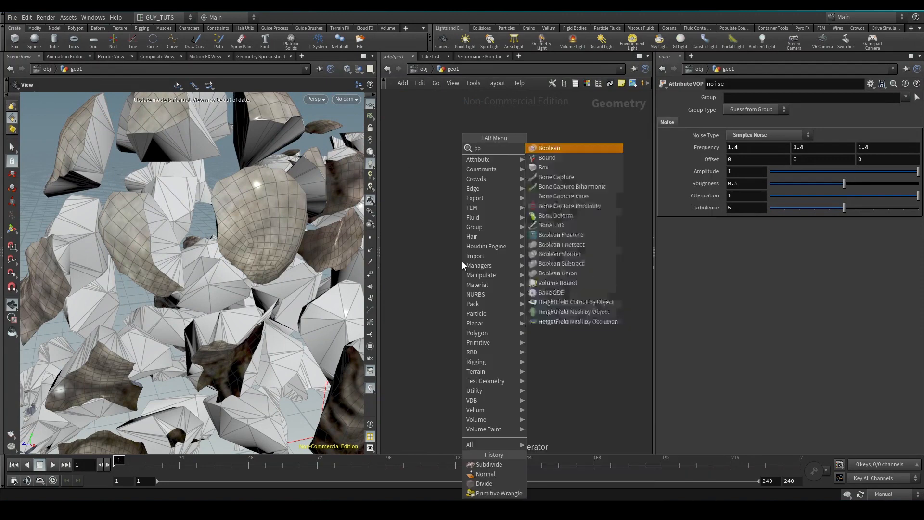
{"action": "key", "text": "Return"}
{"action": "left_click_drag", "start_coordinate": [463, 262], "coordinate": [483, 232]}
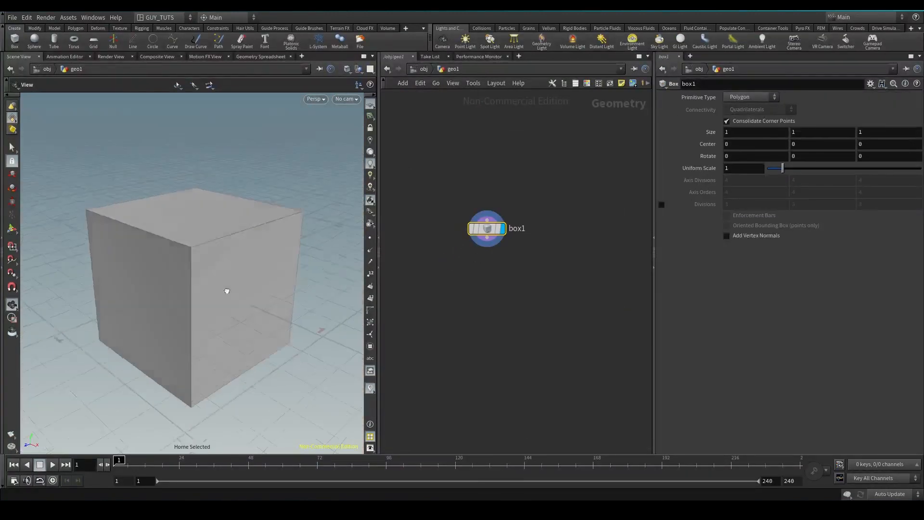
{"action": "left_click_drag", "start_coordinate": [229, 295], "coordinate": [237, 191]}
{"action": "left_click_drag", "start_coordinate": [486, 229], "coordinate": [510, 226]}
Add a Grid node beside box1 and display it
{"action": "key", "text": "Tab"}
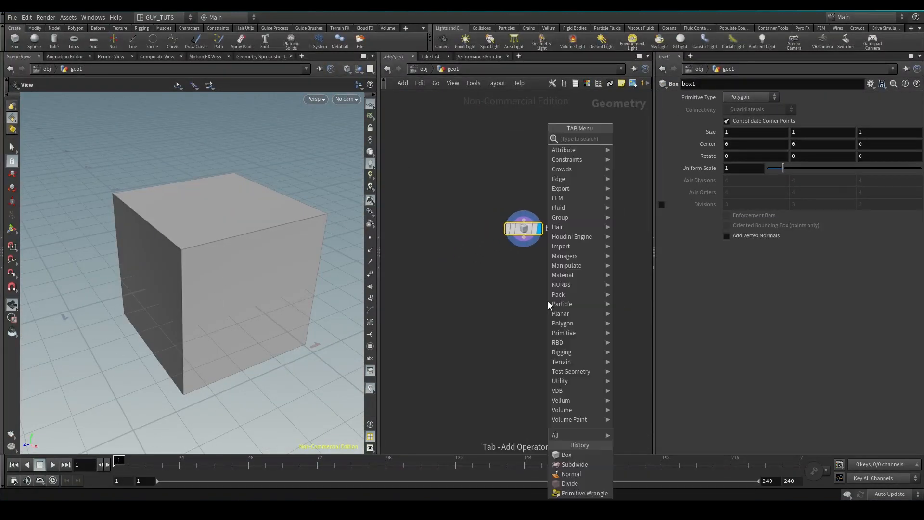
{"action": "type", "text": "grid"}
{"action": "key", "text": "Return"}
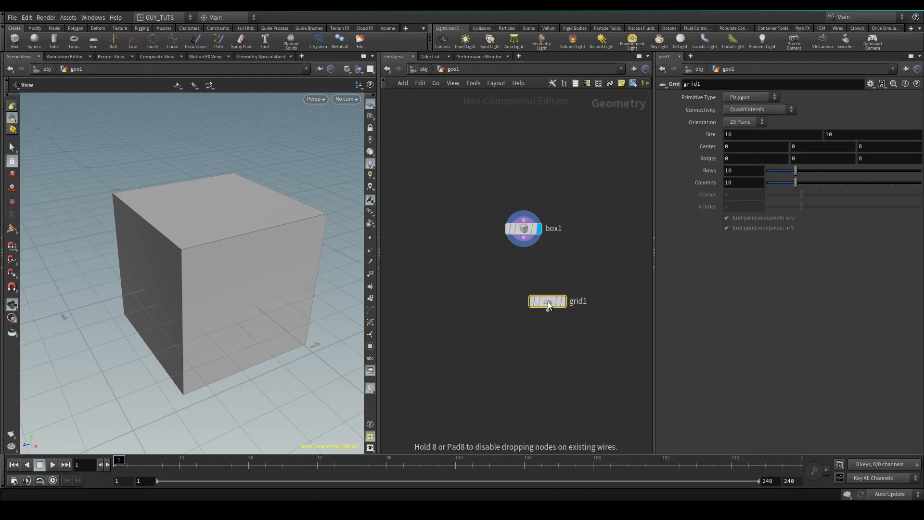
{"action": "left_click", "coordinate": [602, 226]}
{"action": "left_click", "coordinate": [619, 223]}
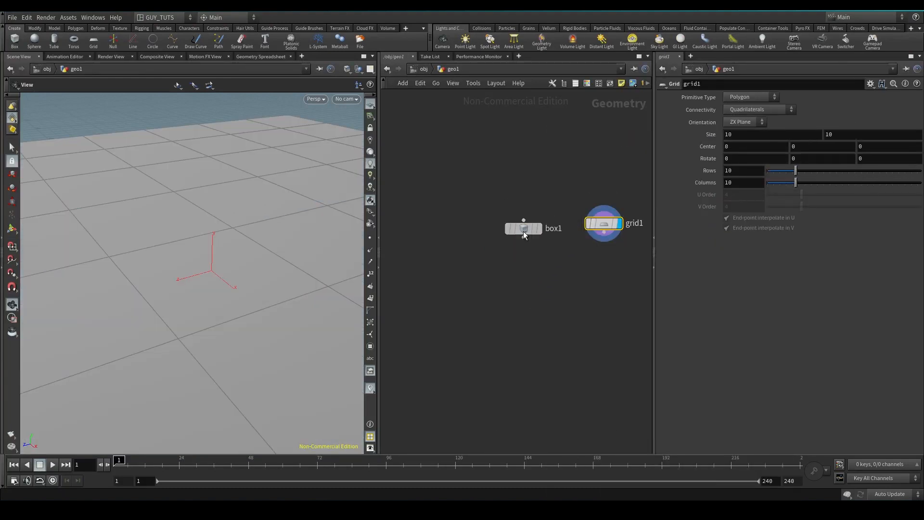
Add a Boolean Shatter node with box1 as the first input and grid1 as the second, and display it
{"action": "left_click", "coordinate": [523, 230]}
{"action": "key", "text": "Tab"}
{"action": "type", "text": "bool"}
{"action": "key", "text": "Return"}
{"action": "left_click", "coordinate": [550, 287]}
{"action": "left_click_drag", "start_coordinate": [523, 237], "coordinate": [605, 234]}
{"action": "left_click", "coordinate": [566, 287]}
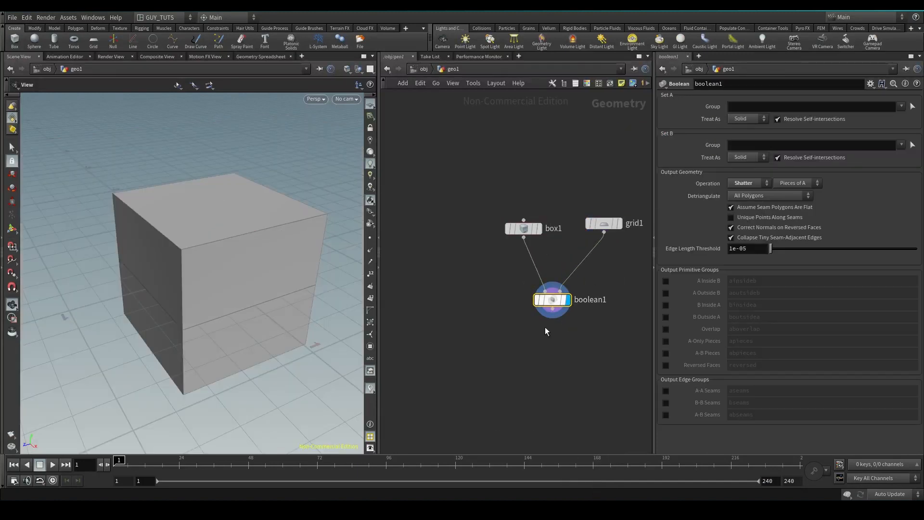
Add an Assemble node below boolean1 and connect boolean1's output to it
{"action": "key", "text": "Tab"}
{"action": "type", "text": "ex"}
{"action": "left_click", "coordinate": [636, 265]}
{"action": "key", "text": "Tab"}
{"action": "type", "text": "as"}
{"action": "left_click", "coordinate": [718, 128]}
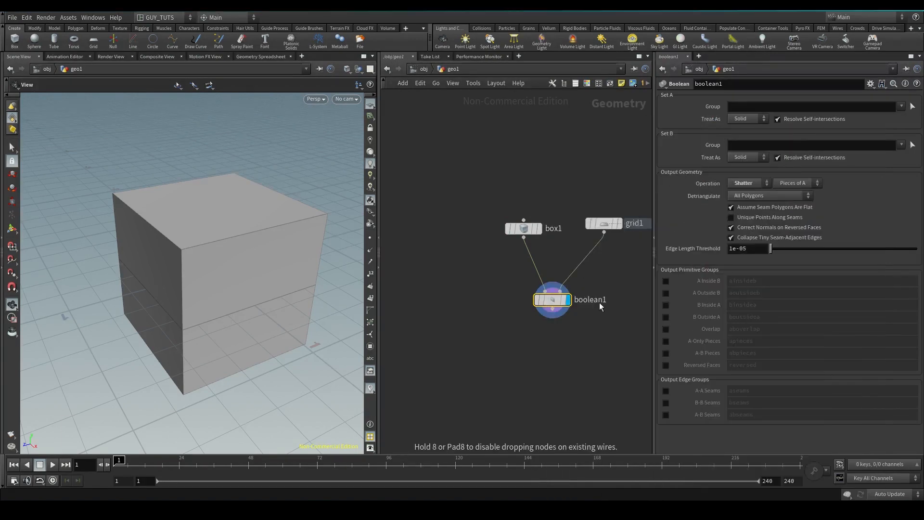
{"action": "left_click", "coordinate": [566, 350]}
{"action": "left_click_drag", "start_coordinate": [553, 309], "coordinate": [581, 346]}
Add an Exploded View node after assemble1, display it, and inspect the two halves of the box
{"action": "key", "text": "Tab"}
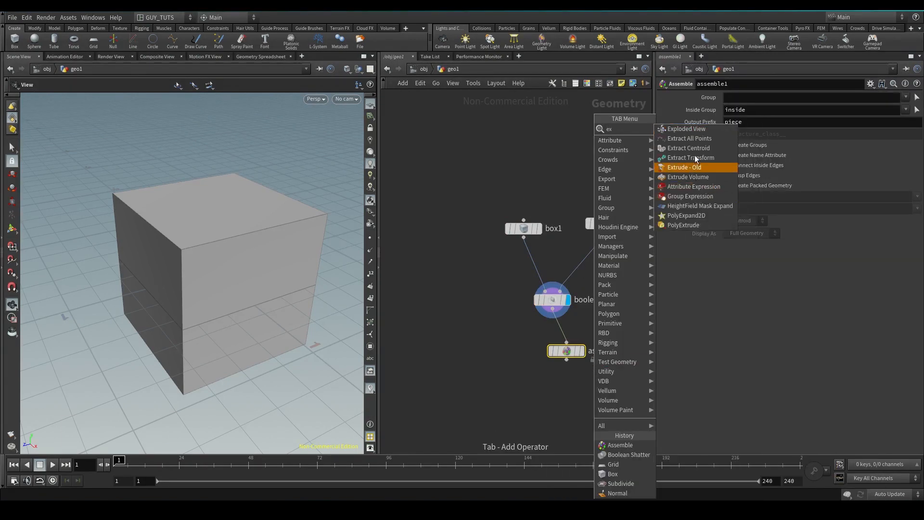
{"action": "left_click", "coordinate": [593, 415]}
{"action": "left_click_drag", "start_coordinate": [567, 359], "coordinate": [594, 407]}
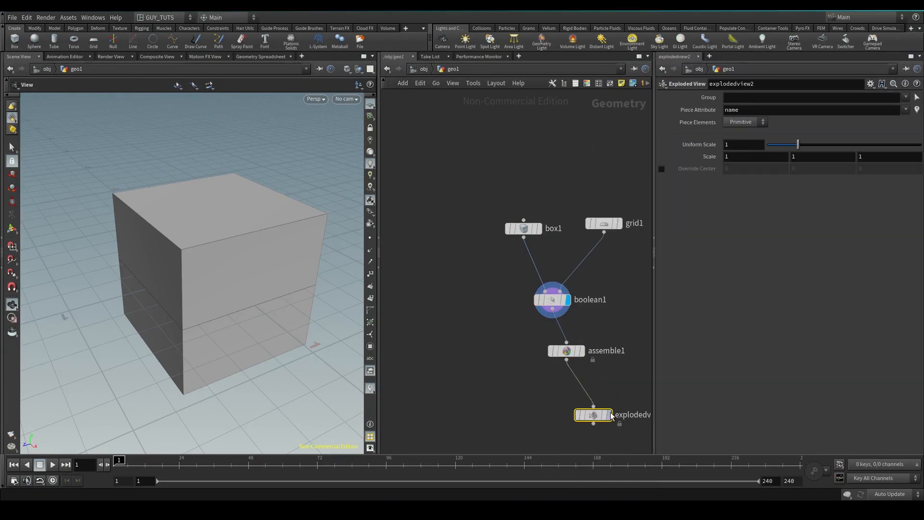
{"action": "left_click", "coordinate": [609, 414]}
{"action": "left_click_drag", "start_coordinate": [264, 274], "coordinate": [313, 256]}
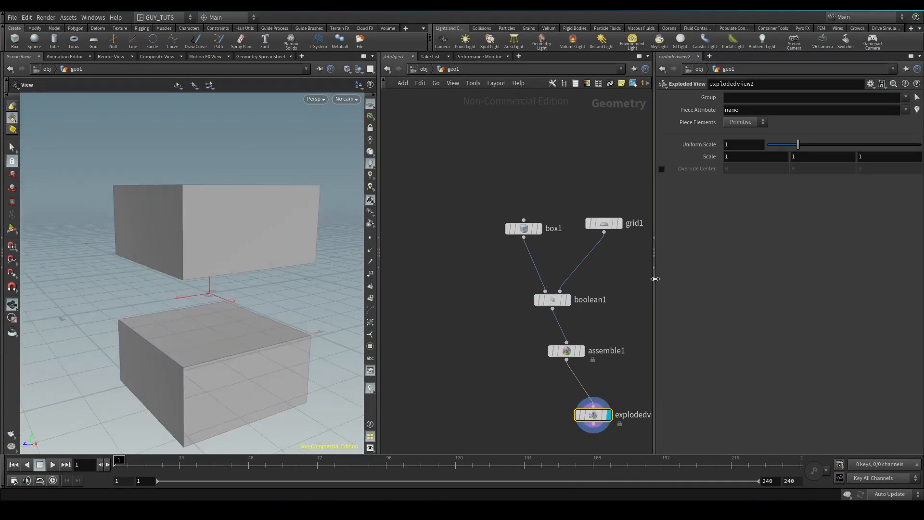
Set grid1's Rows and Columns to 50 and inspect the denser cut surface on the exploded box
{"action": "middle_click_drag", "start_coordinate": [629, 273], "coordinate": [583, 253]}
{"action": "left_click", "coordinate": [570, 203]}
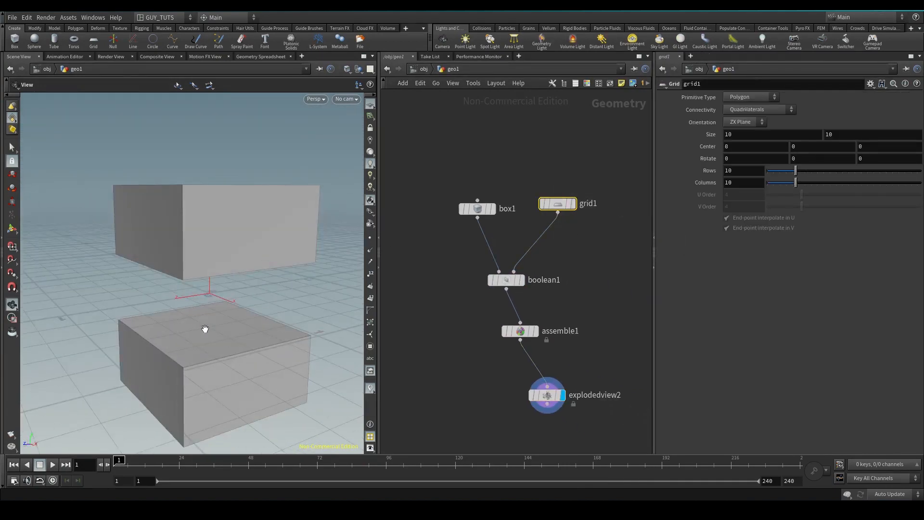
{"action": "mouse_move", "coordinate": [562, 205]}
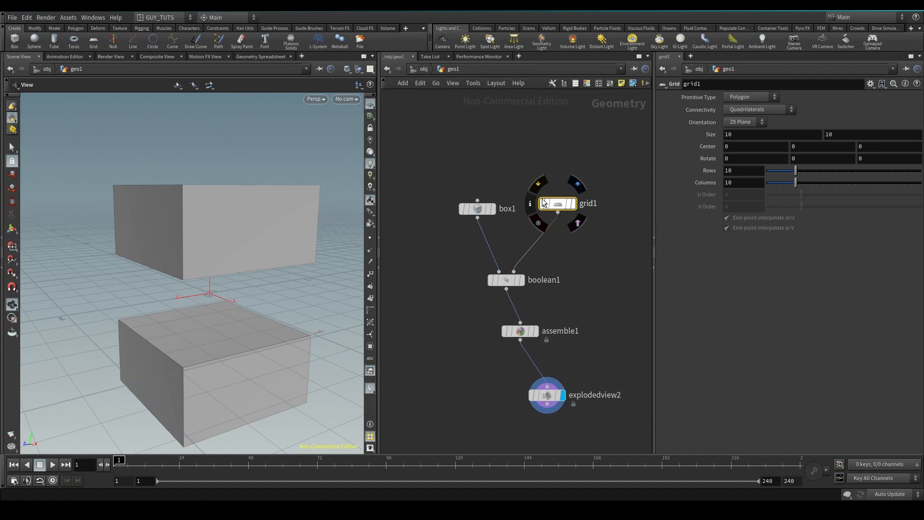
{"action": "double_click", "coordinate": [736, 171]}
{"action": "type", "text": "20"}
{"action": "key", "text": "Tab"}
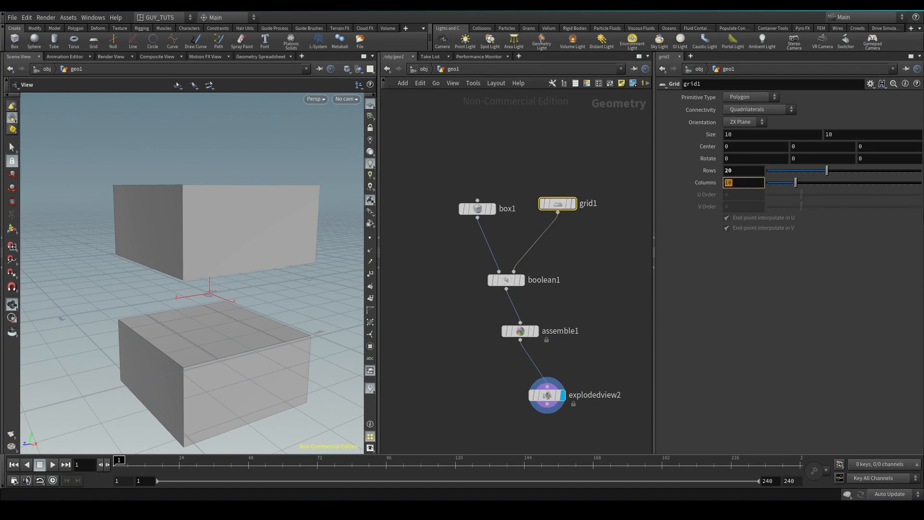
{"action": "type", "text": "20"}
{"action": "key", "text": "Return"}
{"action": "left_click_drag", "start_coordinate": [828, 170], "coordinate": [919, 171]}
{"action": "left_click_drag", "start_coordinate": [831, 183], "coordinate": [919, 183]}
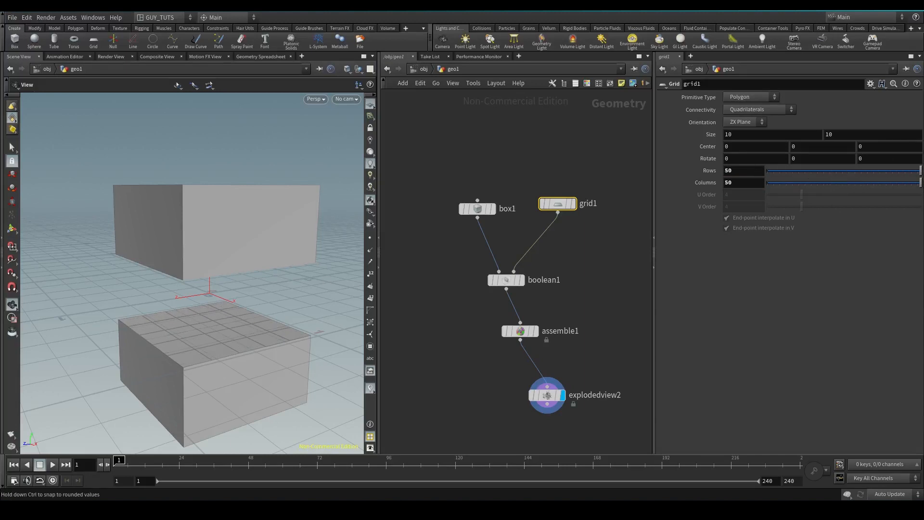
{"action": "left_click_drag", "start_coordinate": [244, 330], "coordinate": [217, 303]}
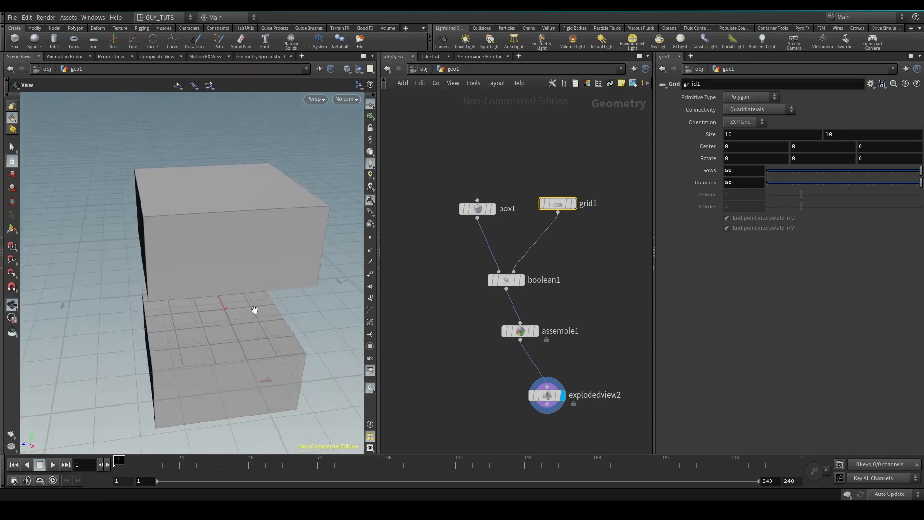
Duplicate the Squab network's noise Attribute VOP and insert the copy between grid1 and boolean1
{"action": "key", "text": "Tab"}
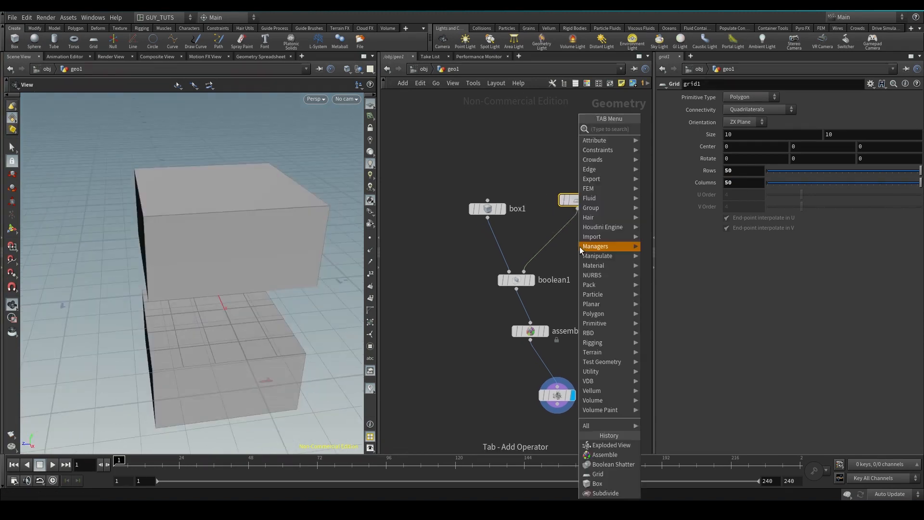
{"action": "mouse_move", "coordinate": [580, 246]}
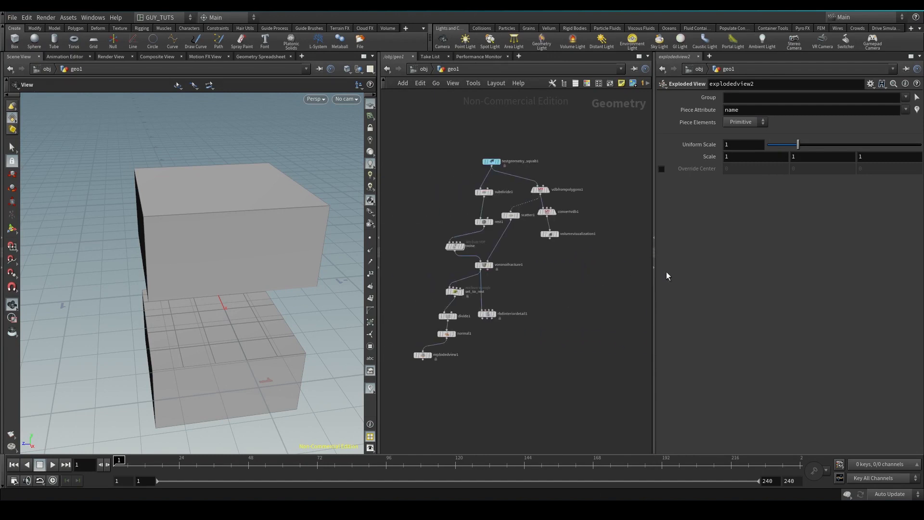
{"action": "scroll", "coordinate": [496, 242], "scroll_direction": "up", "scroll_amount": 3}
{"action": "left_click", "coordinate": [455, 246]}
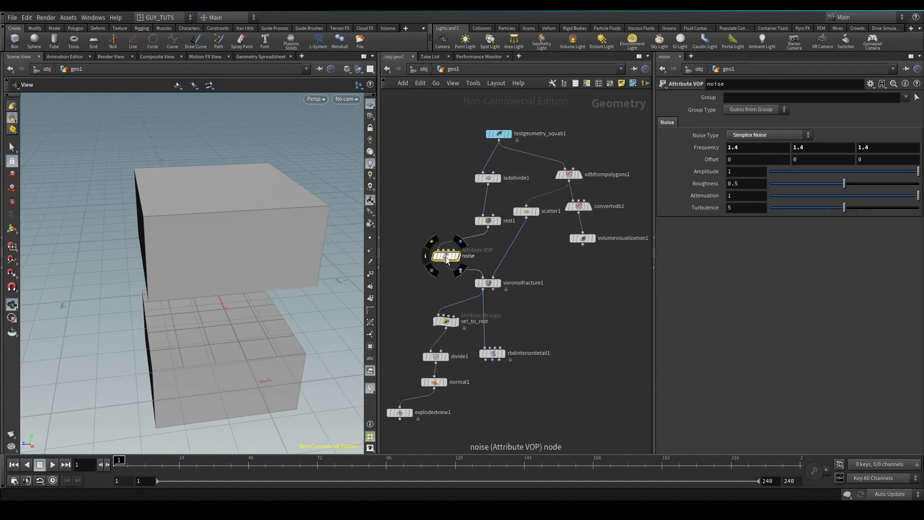
{"action": "left_click_drag", "start_coordinate": [602, 288], "coordinate": [609, 287], "text": "alt"}
{"action": "middle_click_drag", "start_coordinate": [591, 314], "coordinate": [454, 256]}
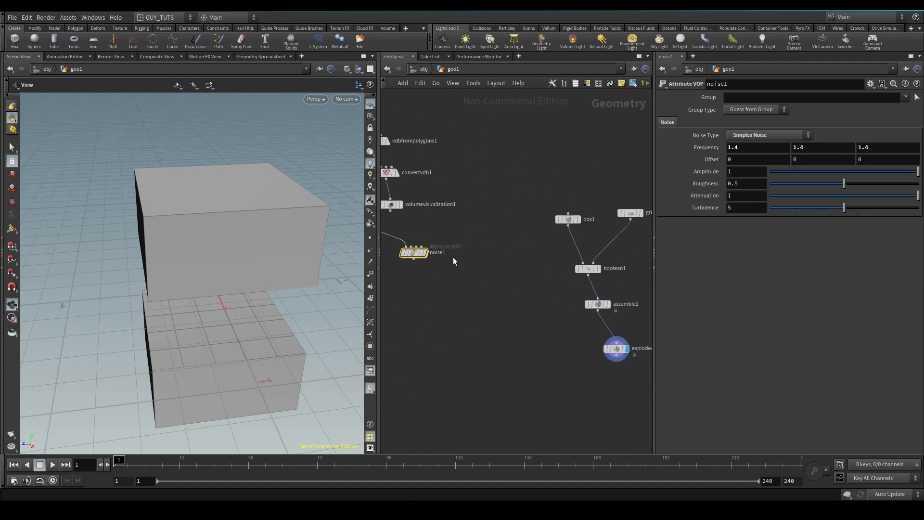
{"action": "left_click_drag", "start_coordinate": [410, 255], "coordinate": [610, 244]}
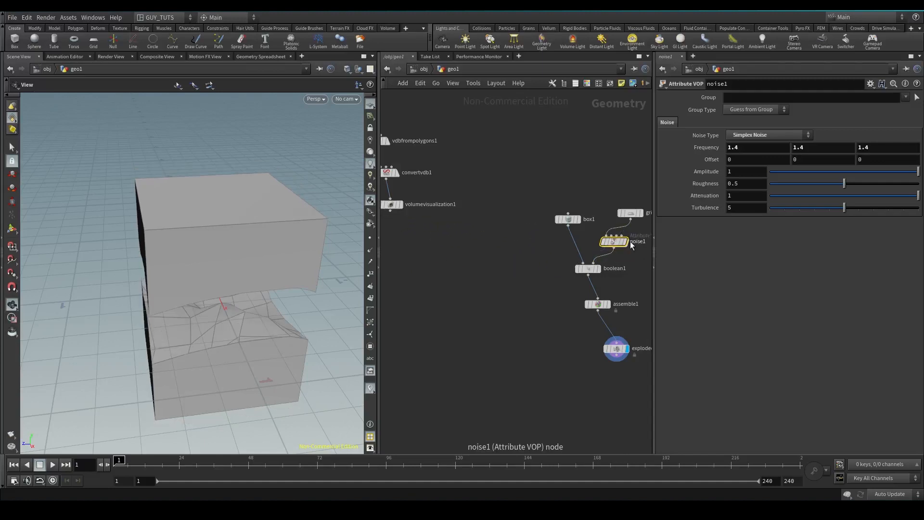
Inspect the noisy cut in the exploded view, and compare the displays of grid1, noise1 and boolean1
{"action": "left_click_drag", "start_coordinate": [216, 339], "coordinate": [179, 302]}
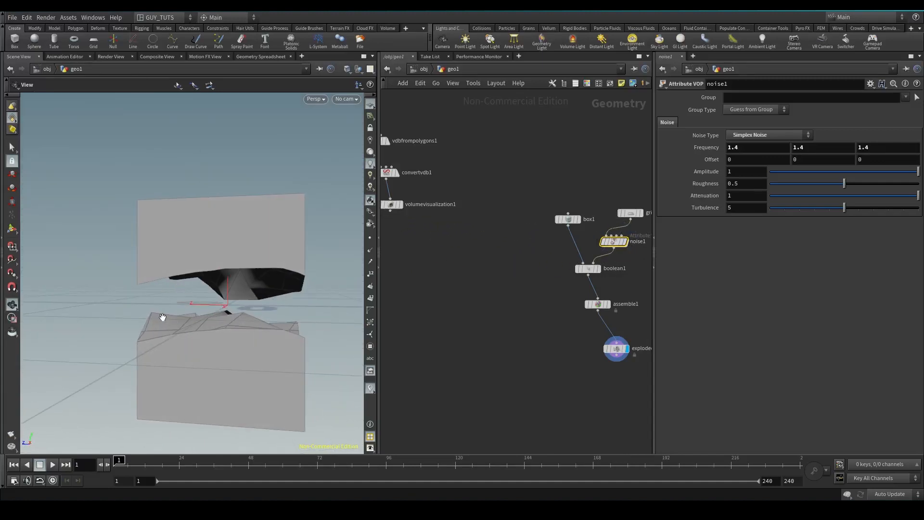
{"action": "left_click_drag", "start_coordinate": [261, 308], "coordinate": [104, 233]}
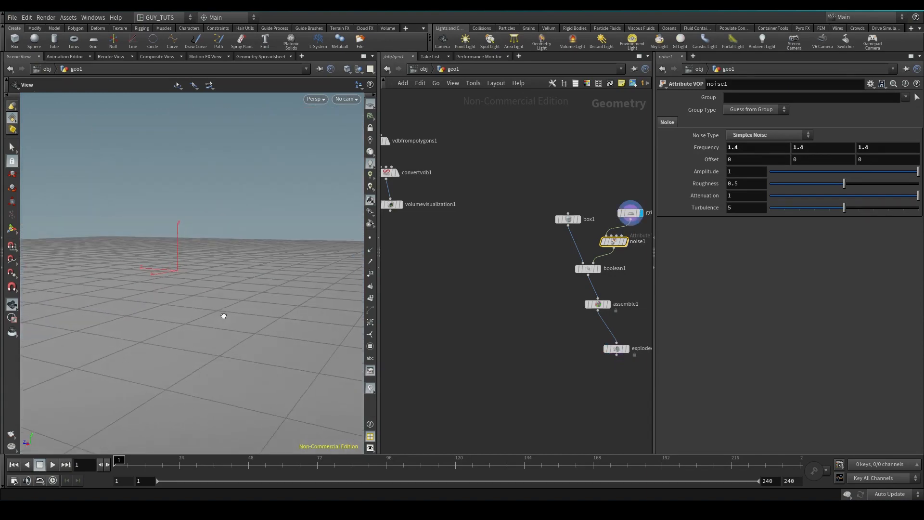
{"action": "left_click", "coordinate": [624, 242]}
{"action": "mouse_move", "coordinate": [200, 294]}
{"action": "left_mouse_down"}
{"action": "mouse_move", "coordinate": [206, 315]}
{"action": "mouse_move", "coordinate": [387, 265]}
{"action": "left_mouse_up"}
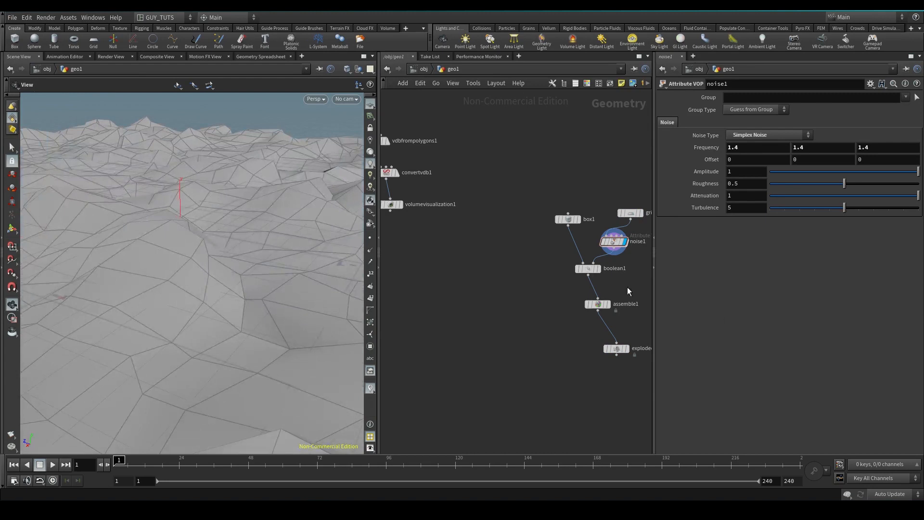
{"action": "left_click", "coordinate": [599, 269]}
{"action": "left_click", "coordinate": [588, 268]}
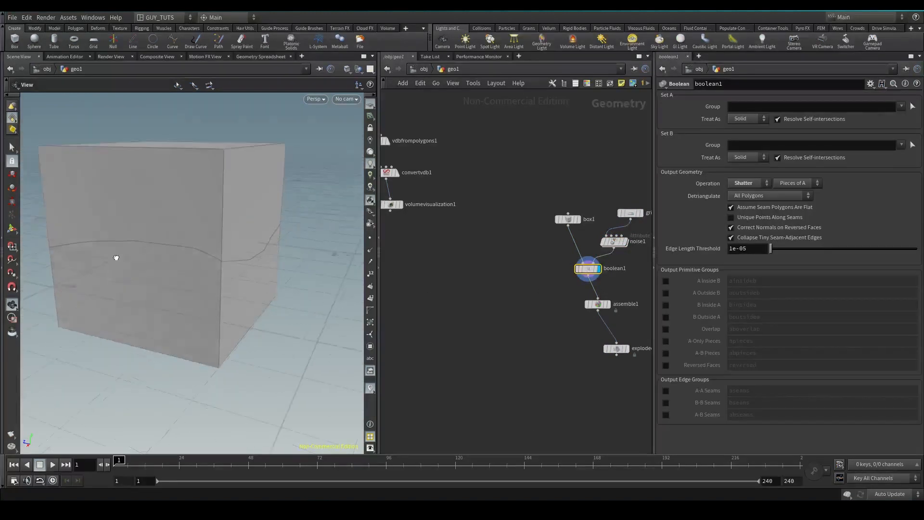
{"action": "left_click_drag", "start_coordinate": [116, 258], "coordinate": [147, 261]}
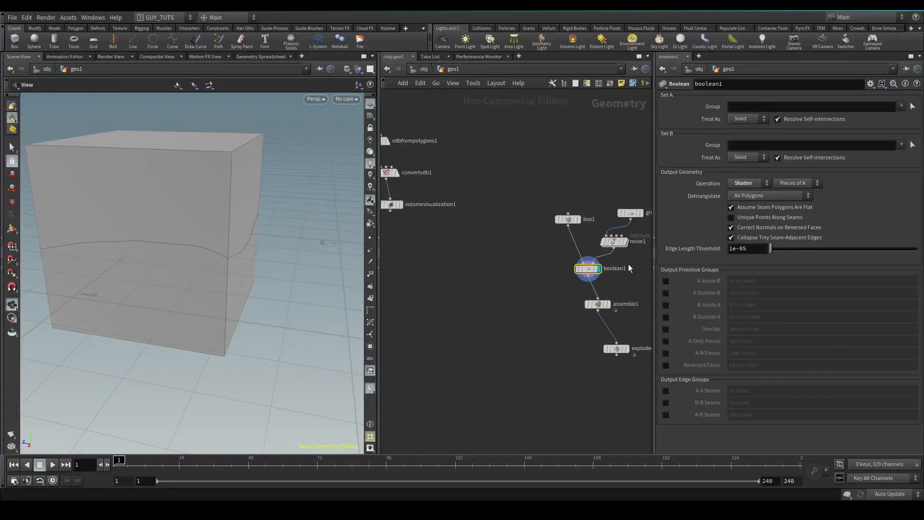
Display grid1, align noise1 directly beneath it and display it, and return the display to boolean1
{"action": "middle_click_drag", "start_coordinate": [628, 264], "coordinate": [548, 249]}
{"action": "scroll", "coordinate": [565, 200], "scroll_direction": "up", "scroll_amount": 3}
{"action": "left_click", "coordinate": [565, 199]}
{"action": "left_click", "coordinate": [551, 199]}
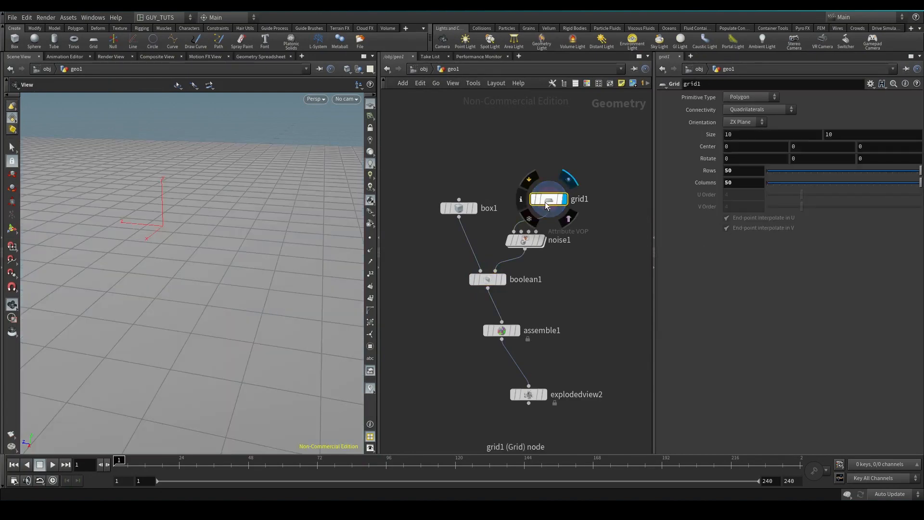
{"action": "left_click", "coordinate": [543, 240]}
{"action": "left_click_drag", "start_coordinate": [543, 240], "coordinate": [566, 241]}
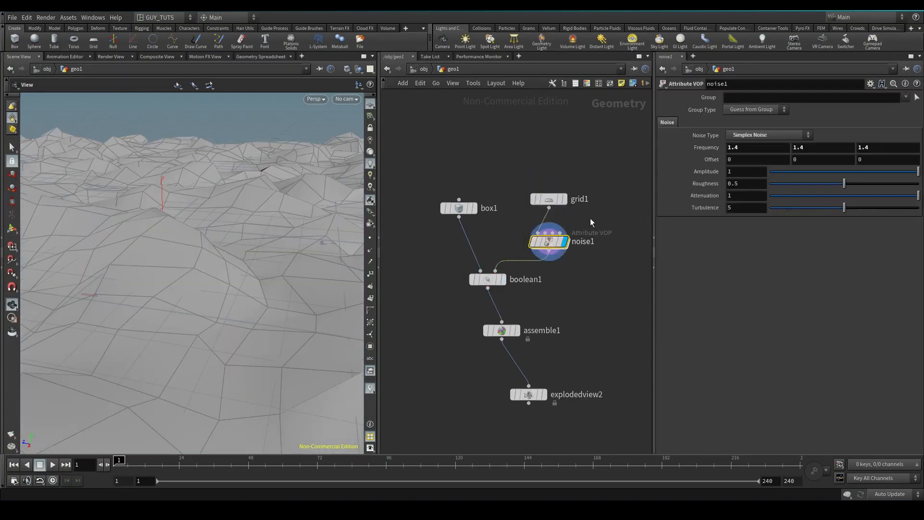
{"action": "left_click", "coordinate": [502, 279]}
Add a Boolean Fracture node with box1 as the first input and grid1 as the second, and display it
{"action": "middle_click_drag", "start_coordinate": [425, 322], "coordinate": [528, 284]}
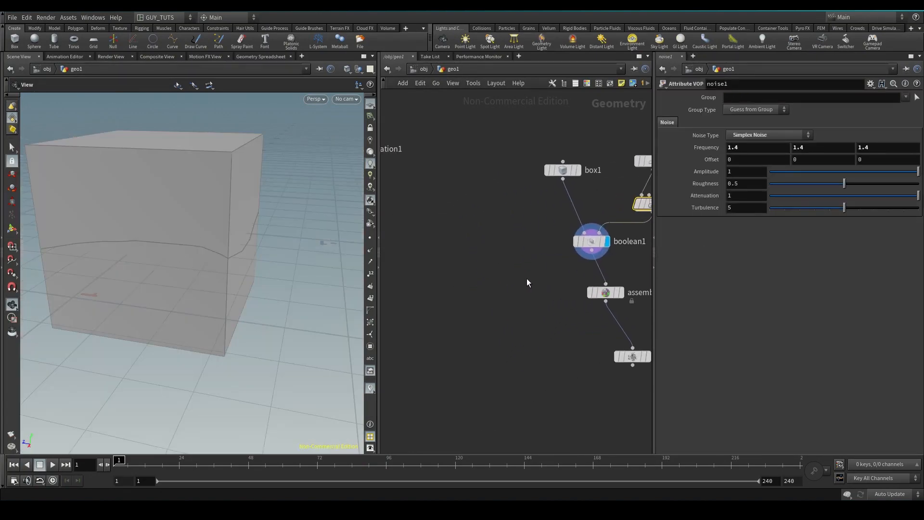
{"action": "key", "text": "Tab"}
{"action": "type", "text": "bool"}
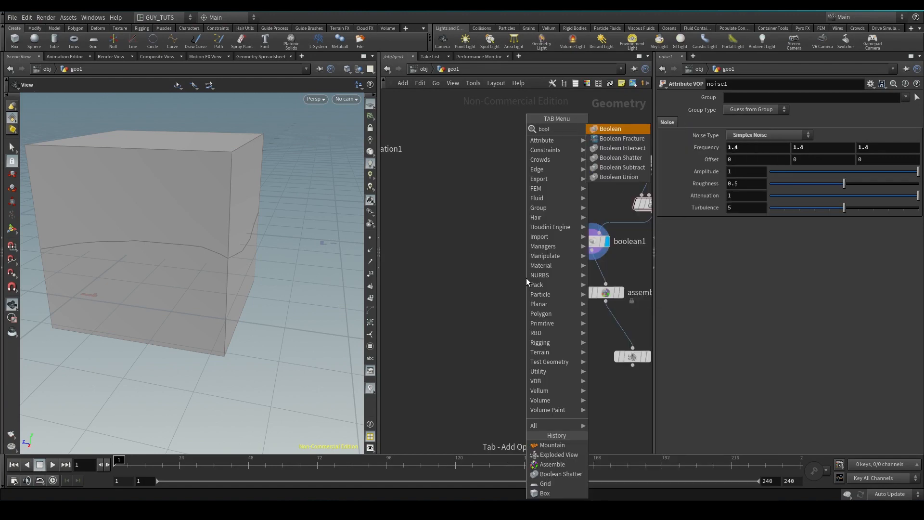
{"action": "key", "text": "Down"}
{"action": "key", "text": "Return"}
{"action": "left_click", "coordinate": [526, 278]}
{"action": "left_click", "coordinate": [518, 269]}
{"action": "left_click", "coordinate": [563, 179]}
{"action": "left_click", "coordinate": [533, 267]}
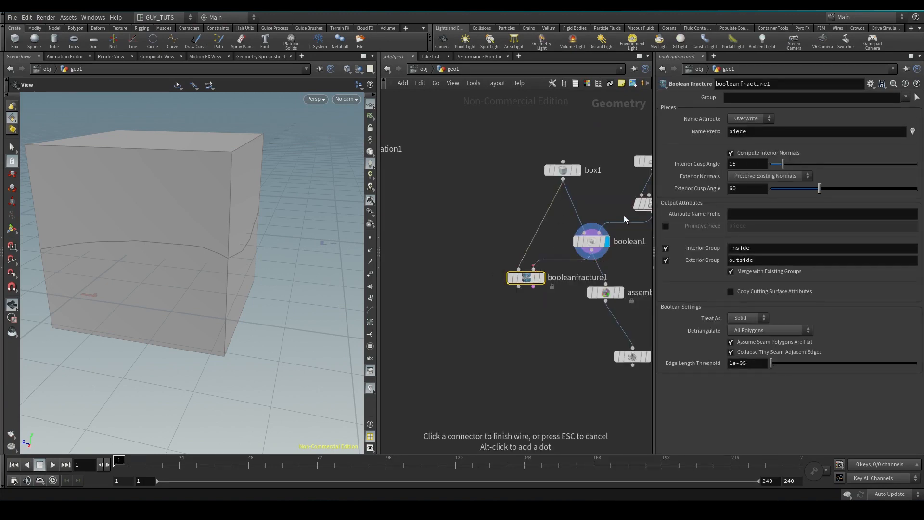
{"action": "left_click", "coordinate": [644, 169]}
{"action": "left_click", "coordinate": [541, 277]}
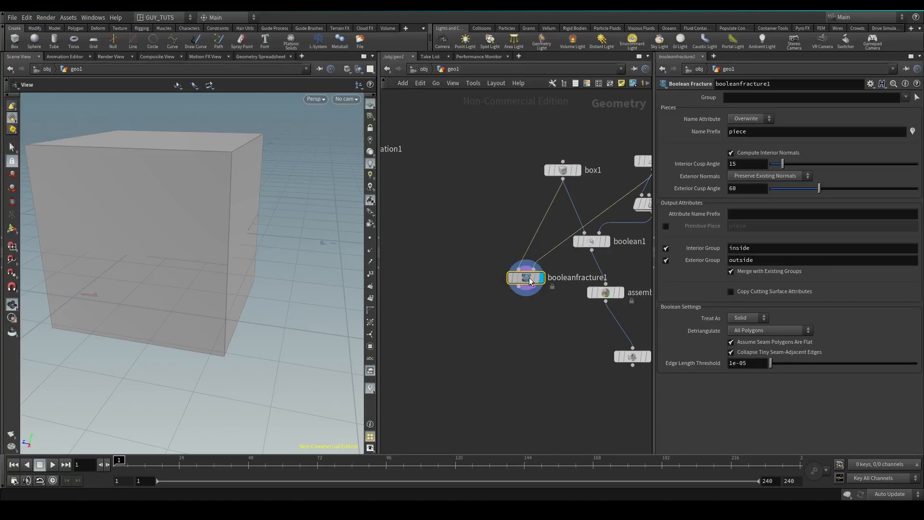
Connect booleanfracture1 to assemble1 in place of boolean1 and display explodedview2
{"action": "left_click_drag", "start_coordinate": [263, 269], "coordinate": [251, 261]}
{"action": "middle_click_drag", "start_coordinate": [558, 301], "coordinate": [501, 271]}
{"action": "left_click", "coordinate": [461, 257]}
{"action": "left_click", "coordinate": [530, 262]}
{"action": "left_click", "coordinate": [591, 327]}
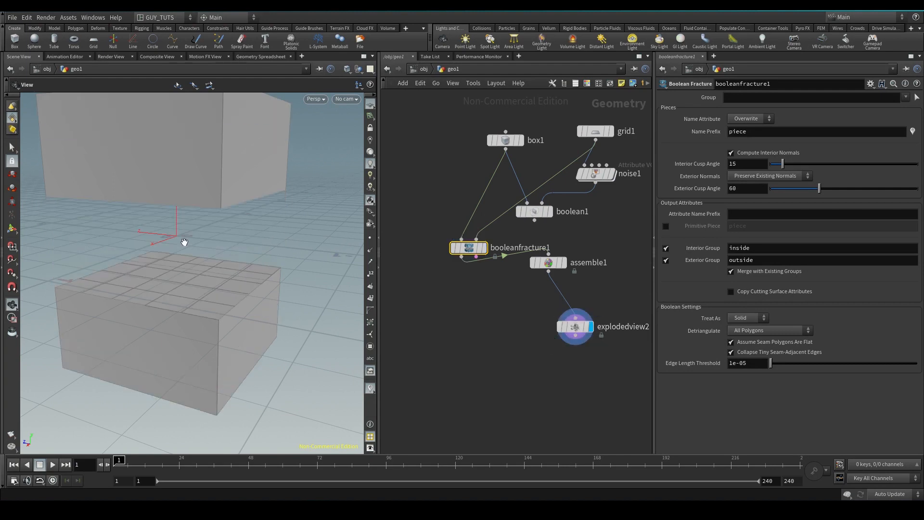
Open booleanfracture1 to view its internal network, and return to geo1
{"action": "double_click", "coordinate": [468, 249]}
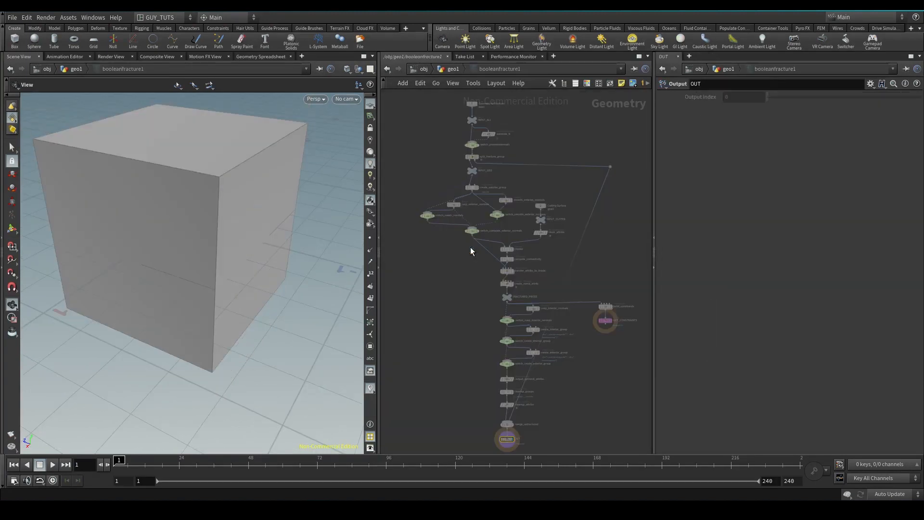
{"action": "key", "text": "u"}
{"action": "middle_click_drag", "start_coordinate": [506, 313], "coordinate": [522, 312]}
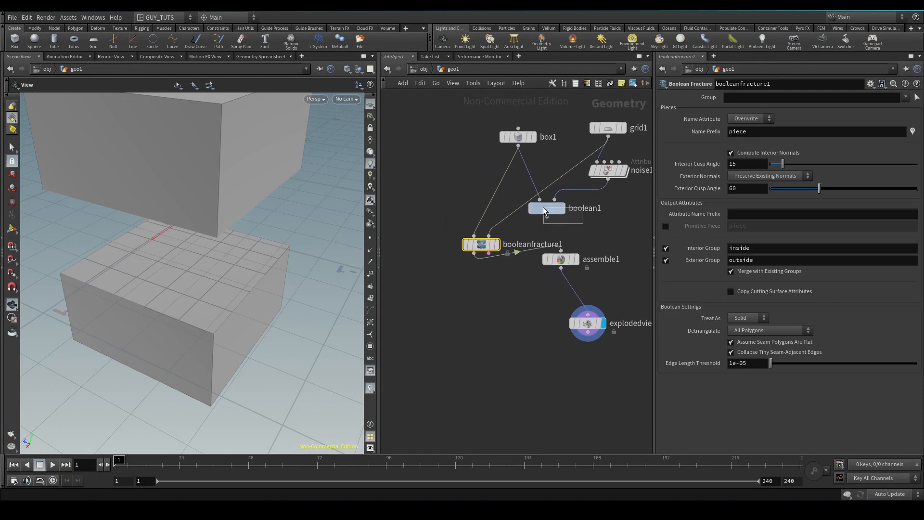
Examine the boolean1, booleanfracture1 and grid1 settings, including the interior and exterior groups and the Copy Cutting Surface Attributes option
{"action": "left_click", "coordinate": [544, 208]}
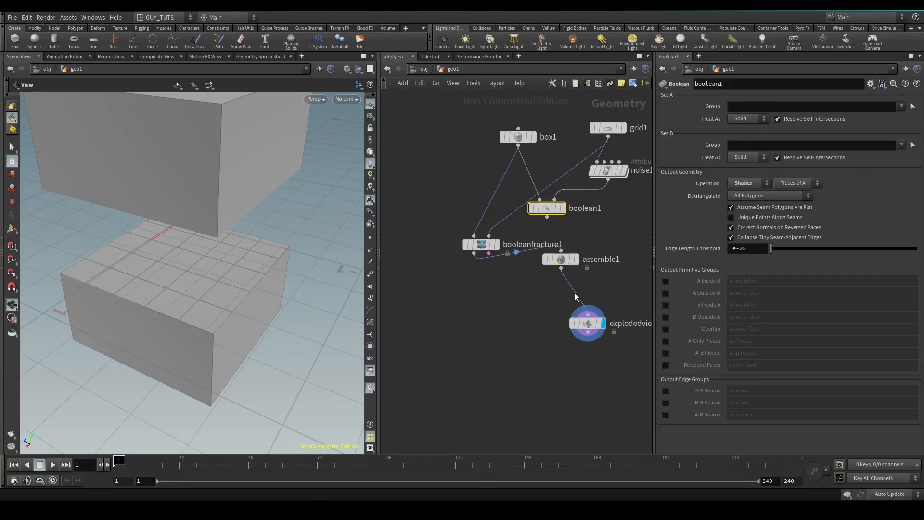
{"action": "middle_click_drag", "start_coordinate": [514, 285], "coordinate": [491, 278]}
{"action": "left_click", "coordinate": [488, 244]}
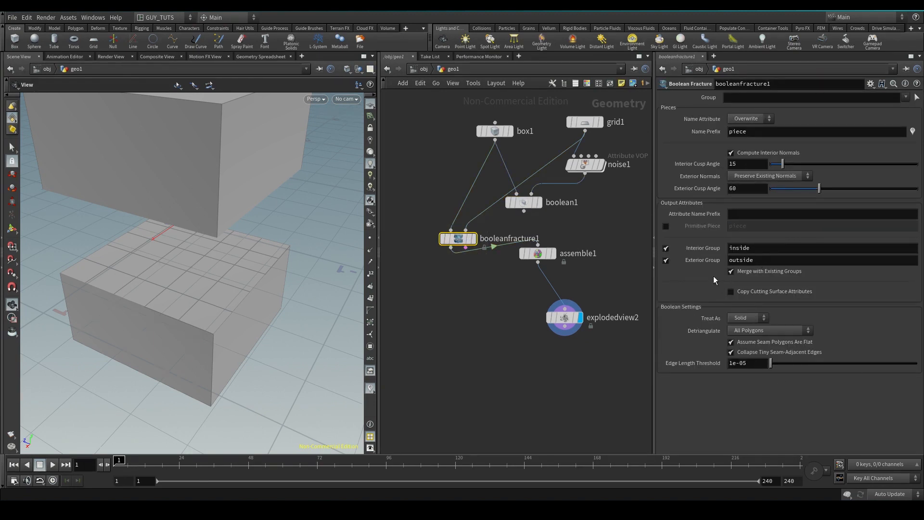
{"action": "left_click_drag", "start_coordinate": [761, 249], "coordinate": [697, 267]}
{"action": "left_click_drag", "start_coordinate": [773, 261], "coordinate": [701, 307]}
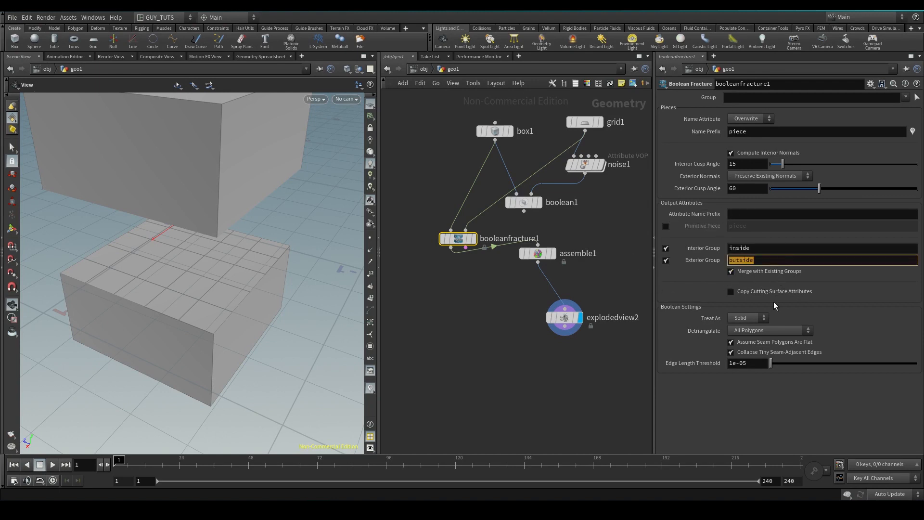
{"action": "left_click", "coordinate": [740, 292]}
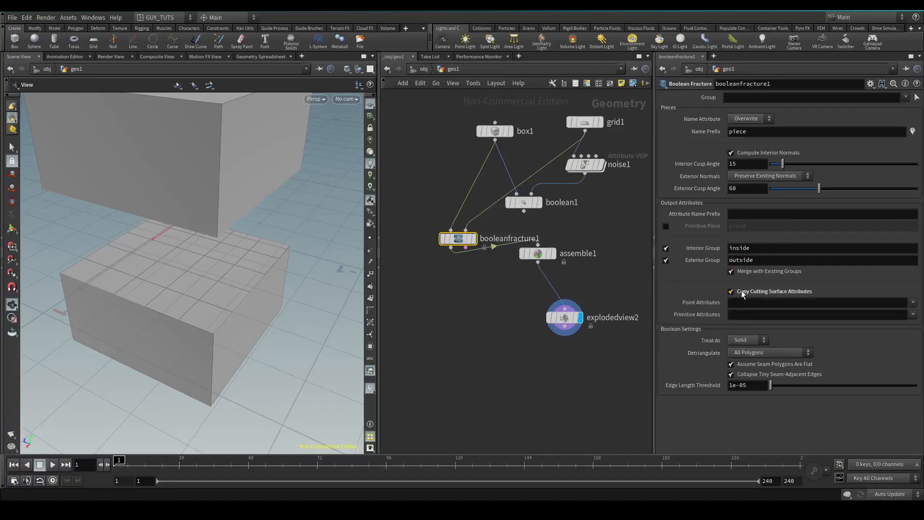
{"action": "left_click", "coordinate": [731, 291]}
{"action": "middle_click_drag", "start_coordinate": [506, 222], "coordinate": [493, 231]}
{"action": "left_click", "coordinate": [571, 131]}
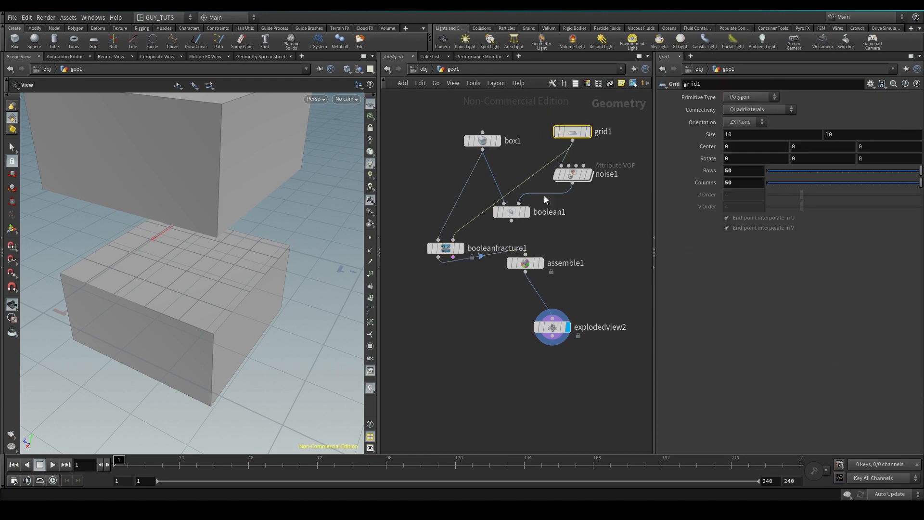
{"action": "left_click", "coordinate": [510, 215]}
{"action": "left_click_drag", "start_coordinate": [609, 114], "coordinate": [562, 194]}
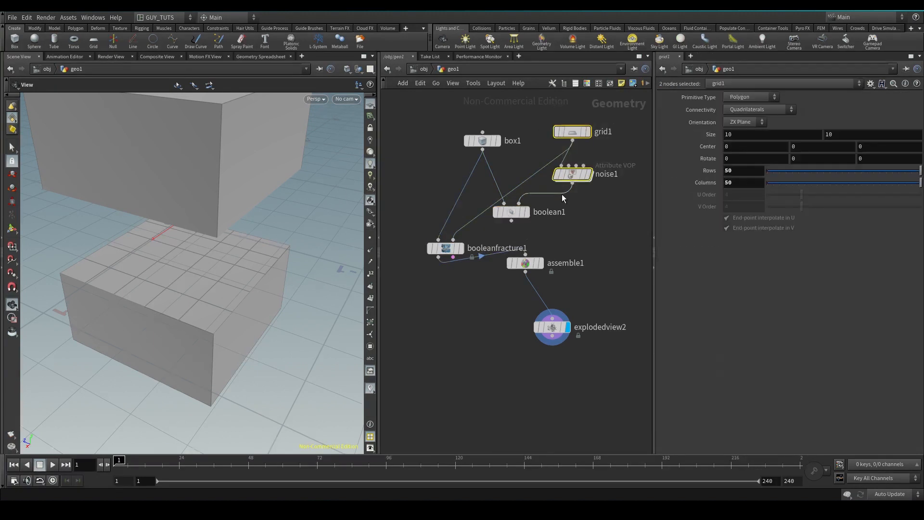
{"action": "left_click", "coordinate": [511, 212]}
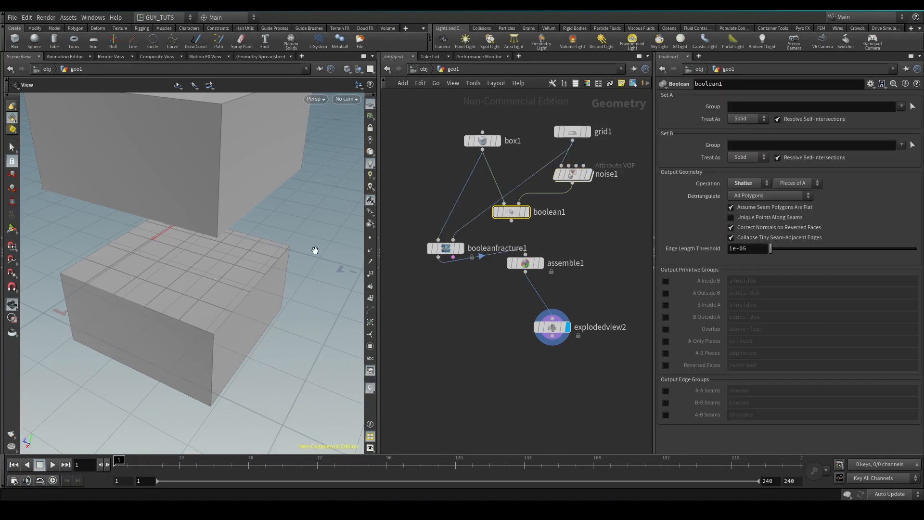
Insert a Color node between noise1 and boolean1 and set its color to red (1, 0, 0)
{"action": "left_click", "coordinate": [498, 141]}
{"action": "key", "text": "Tab"}
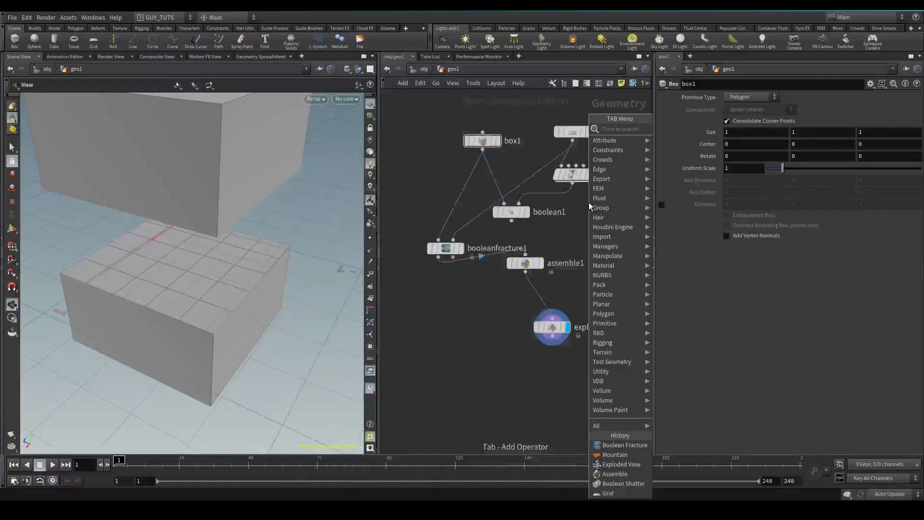
{"action": "type", "text": "co"}
{"action": "key", "text": "Return"}
{"action": "left_click", "coordinate": [584, 203]}
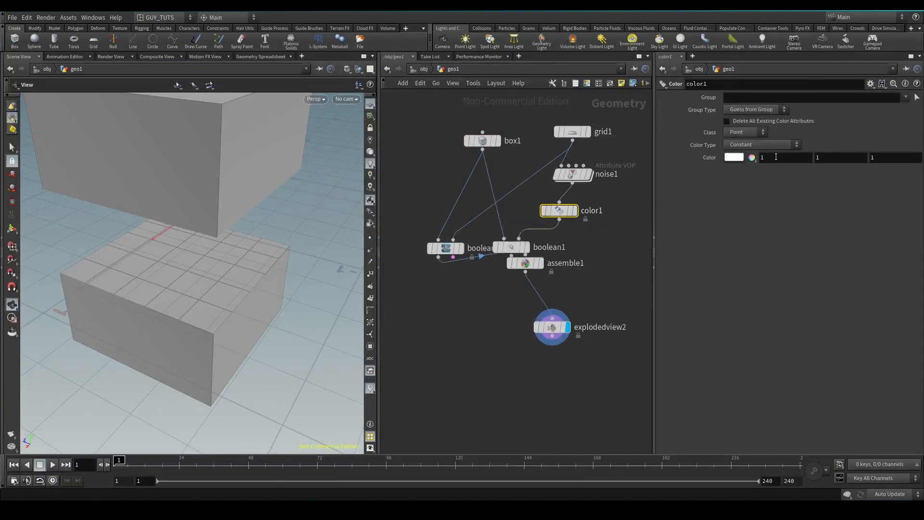
{"action": "key", "text": "Tab"}
{"action": "type", "text": "0"}
{"action": "key", "text": "Tab"}
{"action": "type", "text": "0"}
{"action": "key", "text": "Tab"}
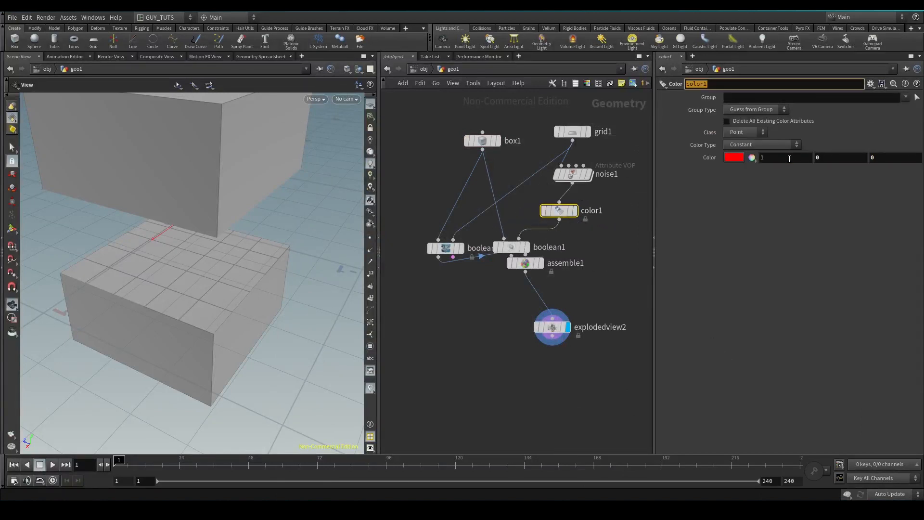
Display boolean1, connect it to assemble1 in place of booleanfracture1, and display explodedview2 to inspect the colored cut
{"action": "left_click", "coordinate": [527, 247]}
{"action": "left_click", "coordinate": [511, 247]}
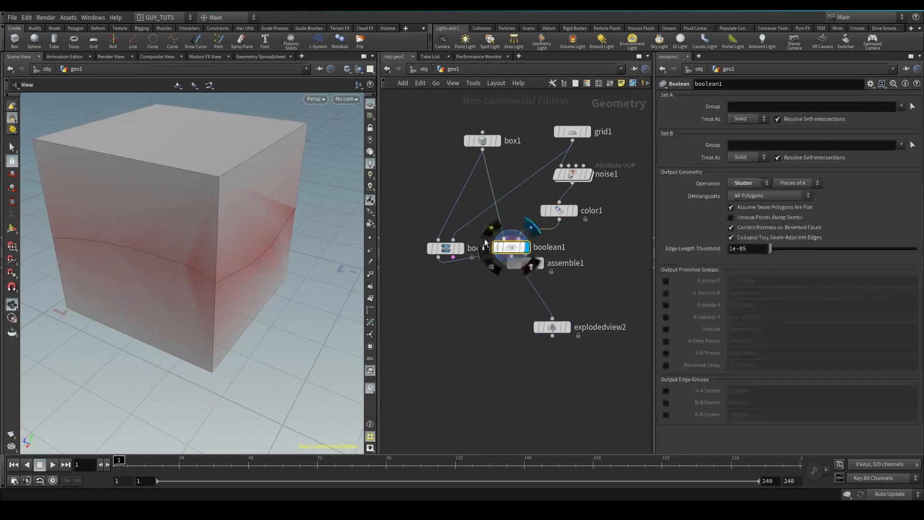
{"action": "mouse_move", "coordinate": [525, 264]}
{"action": "left_mouse_down"}
{"action": "mouse_move", "coordinate": [521, 287]}
{"action": "mouse_move", "coordinate": [521, 277]}
{"action": "left_mouse_up"}
{"action": "left_click", "coordinate": [566, 330]}
{"action": "left_click_drag", "start_coordinate": [250, 226], "coordinate": [174, 247]}
{"action": "left_click_drag", "start_coordinate": [182, 319], "coordinate": [241, 299]}
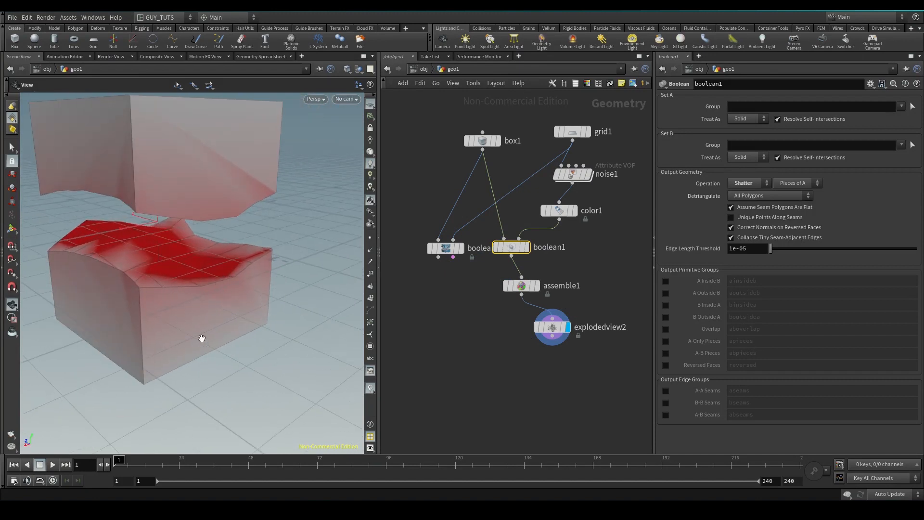
Connect color1 to booleanfracture1's second input, feed booleanfracture1 into assemble1, and display explodedview2
{"action": "left_click_drag", "start_coordinate": [572, 140], "coordinate": [559, 220]}
{"action": "left_click", "coordinate": [461, 248]}
{"action": "left_click_drag", "start_coordinate": [439, 257], "coordinate": [521, 277]}
{"action": "left_click", "coordinate": [569, 329]}
{"action": "left_click_drag", "start_coordinate": [124, 252], "coordinate": [145, 279]}
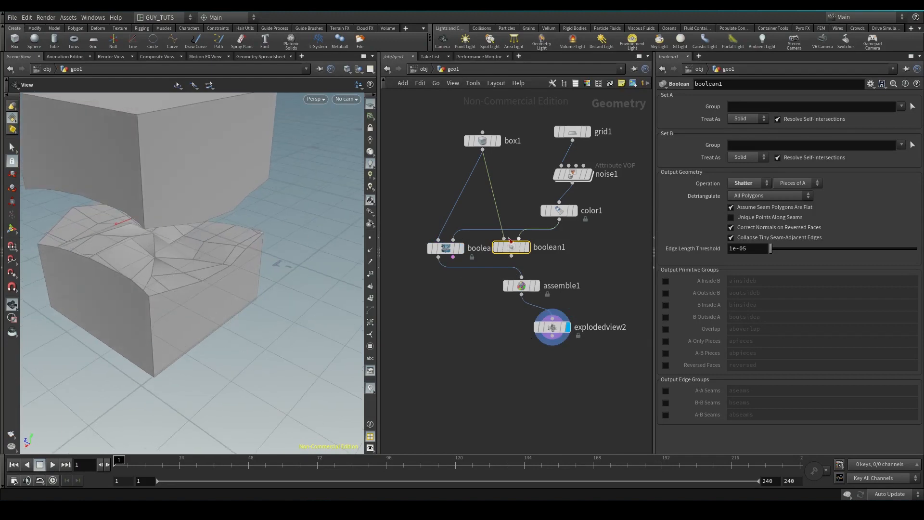
Enable Copy Cutting Surface Attributes on booleanfracture1 and set its Point Attributes to Cd
{"action": "left_click", "coordinate": [446, 248]}
{"action": "left_click", "coordinate": [762, 290]}
{"action": "left_click", "coordinate": [756, 302]}
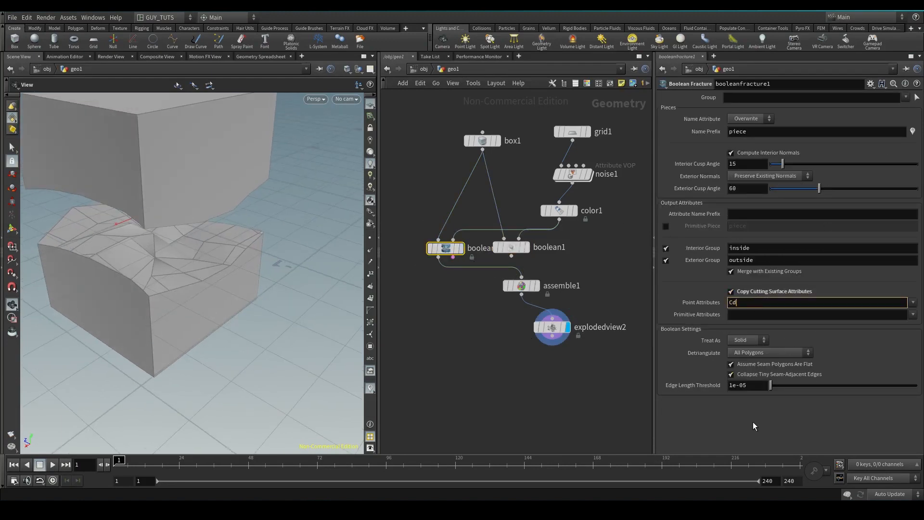
{"action": "key", "text": "Return"}
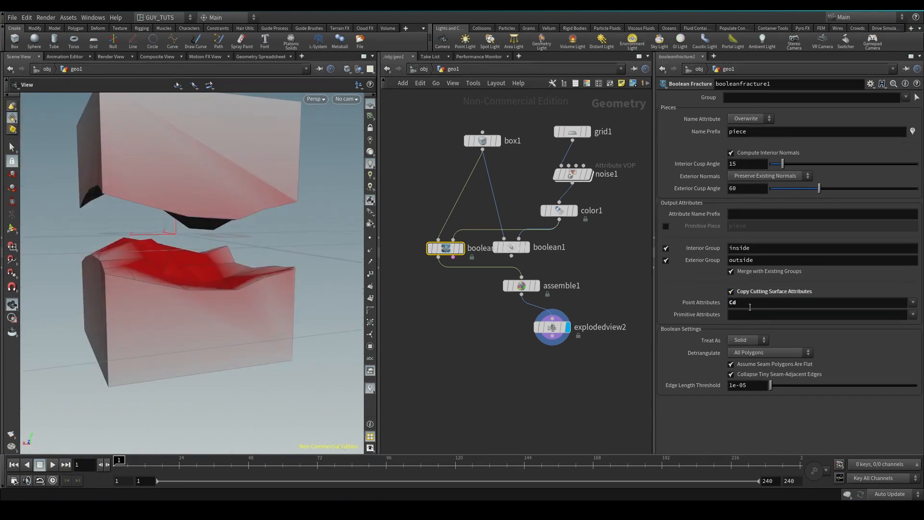
Compare the parameters of boolean1 and booleanfracture1
{"action": "mouse_move", "coordinate": [539, 246]}
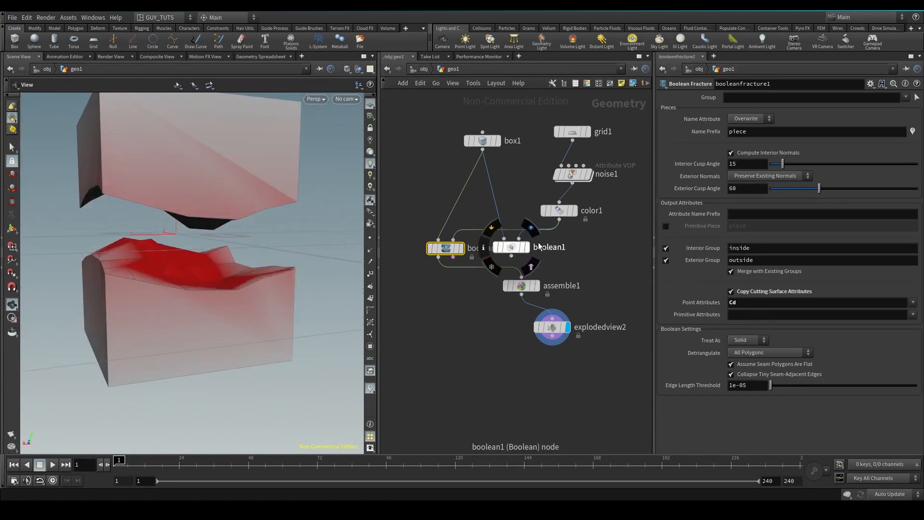
{"action": "left_click", "coordinate": [516, 248]}
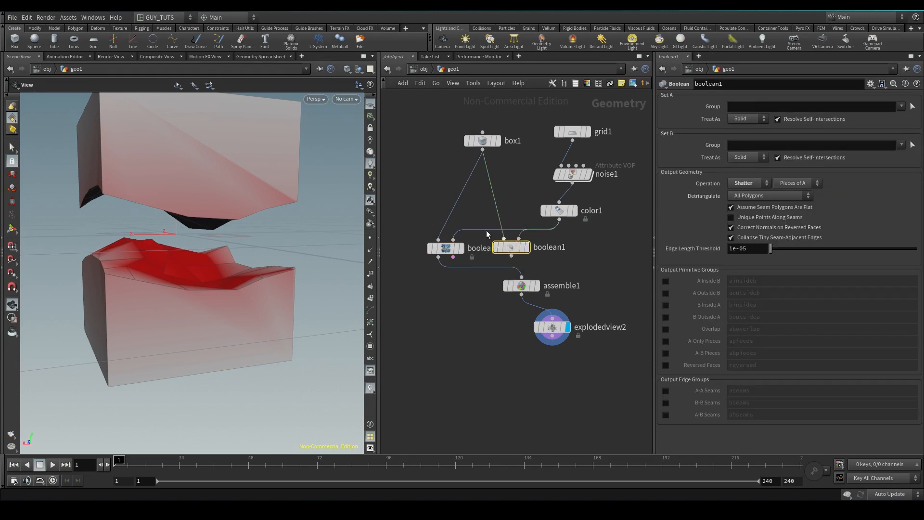
{"action": "left_click", "coordinate": [455, 247]}
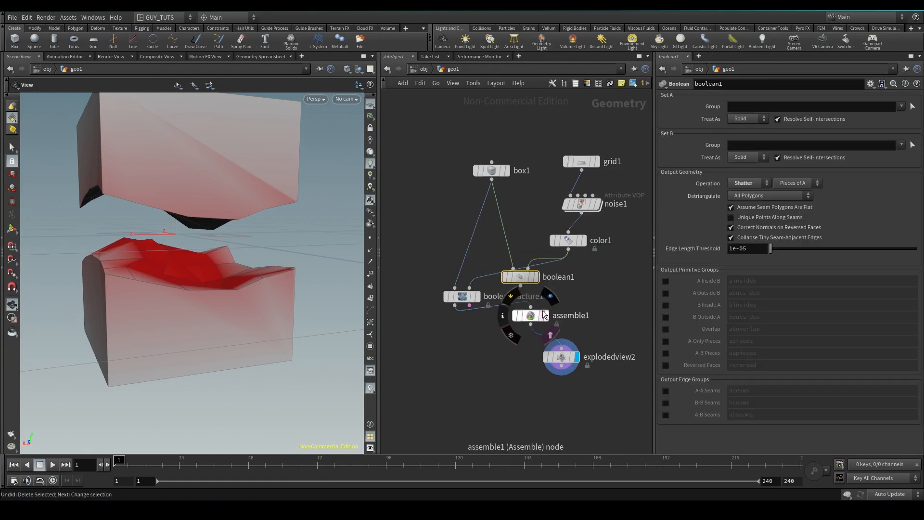
{"action": "left_click", "coordinate": [469, 299]}
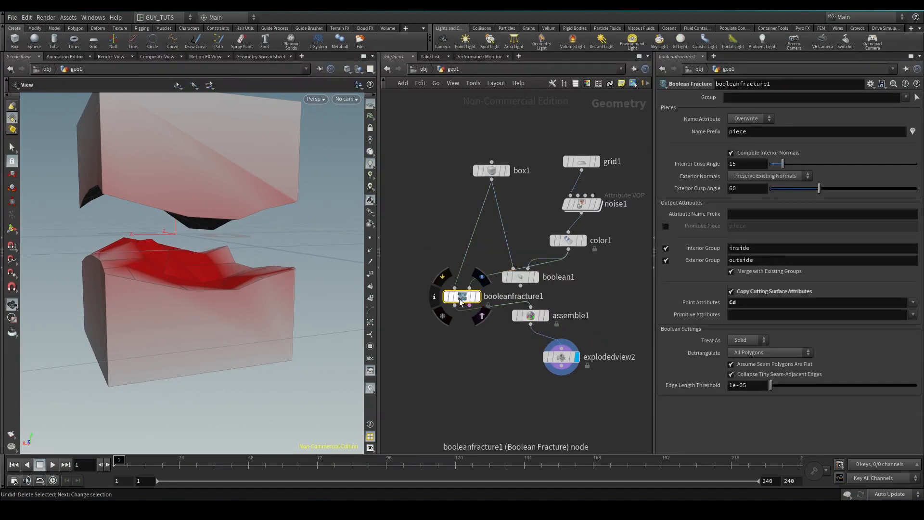
On boolean1, enable the output primitive groups B Inside A, named inside, and A-Only Pieces, named outside
{"action": "left_click", "coordinate": [519, 276]}
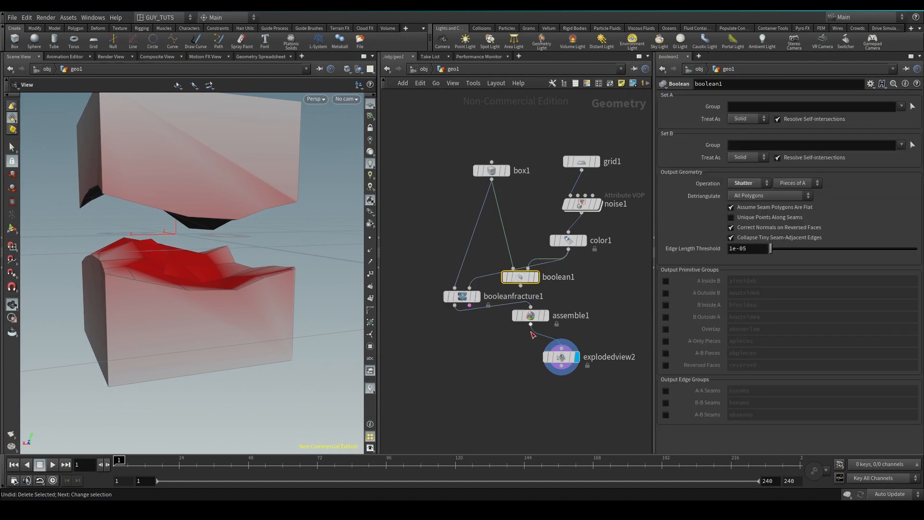
{"action": "left_click", "coordinate": [665, 305]}
{"action": "left_click", "coordinate": [742, 305]}
{"action": "type", "text": "inside"}
{"action": "left_click", "coordinate": [666, 292]}
{"action": "left_click", "coordinate": [665, 341]}
{"action": "left_click", "coordinate": [741, 340]}
{"action": "type", "text": "outside"}
{"action": "key", "text": "Return"}
{"action": "middle_click_drag", "start_coordinate": [562, 290], "coordinate": [539, 267]}
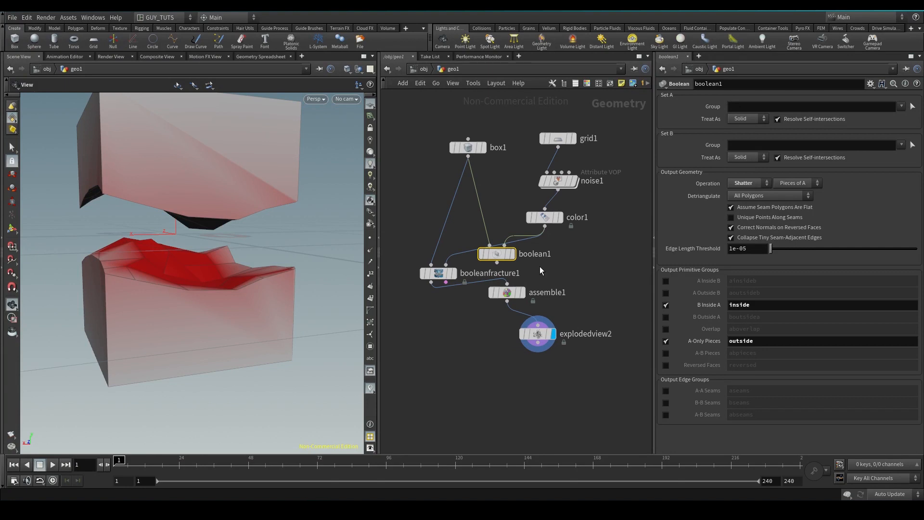
Display boolean1, treat its Set B as Surface, and reposition the node below color1
{"action": "left_click", "coordinate": [511, 254]}
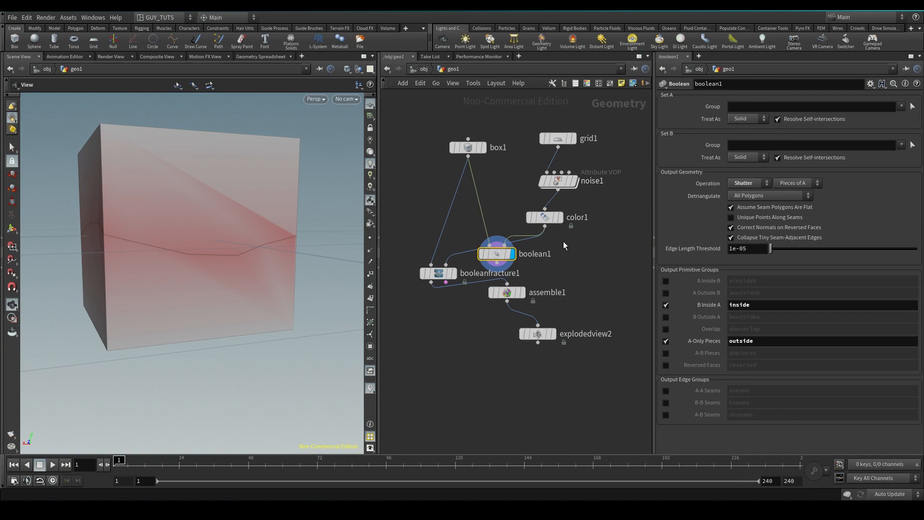
{"action": "left_click", "coordinate": [751, 159]}
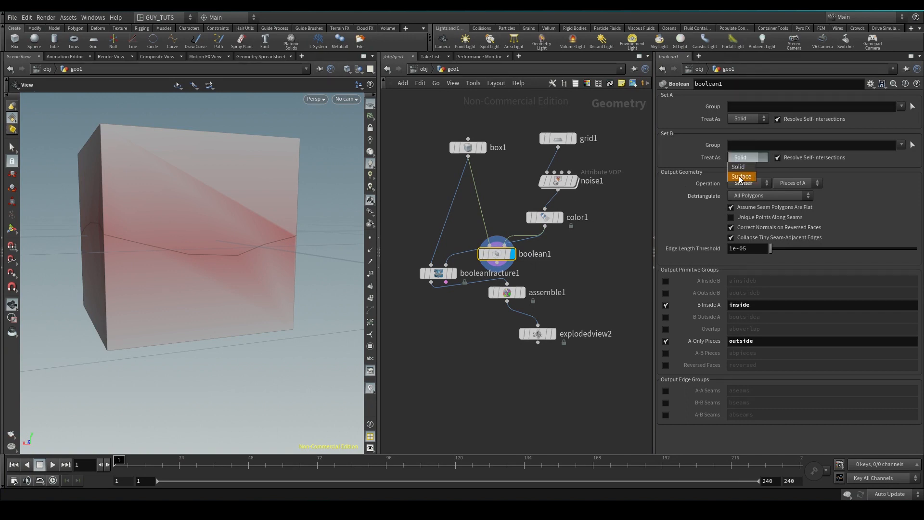
{"action": "left_click", "coordinate": [740, 176]}
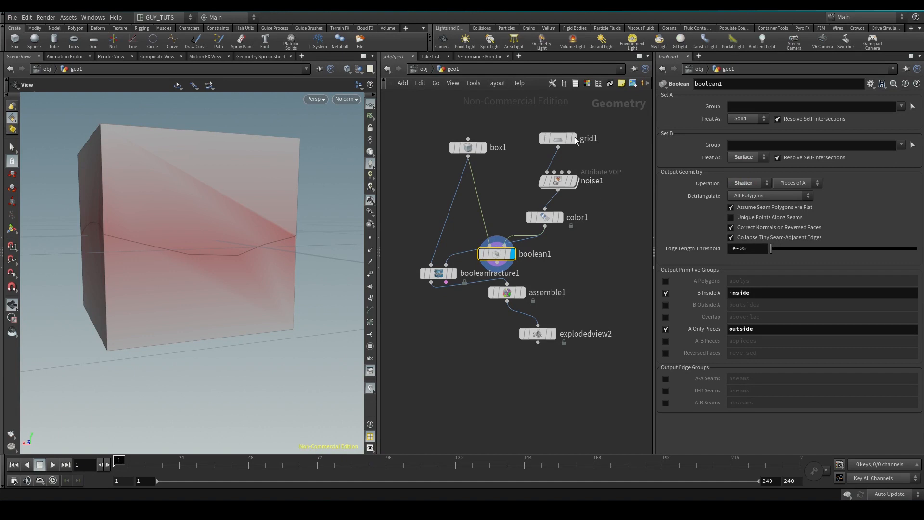
{"action": "left_click_drag", "start_coordinate": [496, 253], "coordinate": [544, 257]}
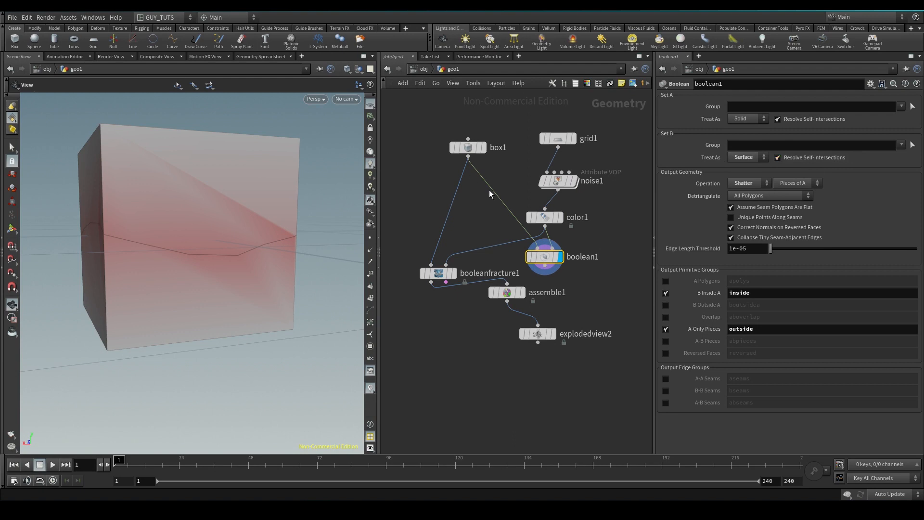
{"action": "left_click_drag", "start_coordinate": [544, 257], "coordinate": [523, 259]}
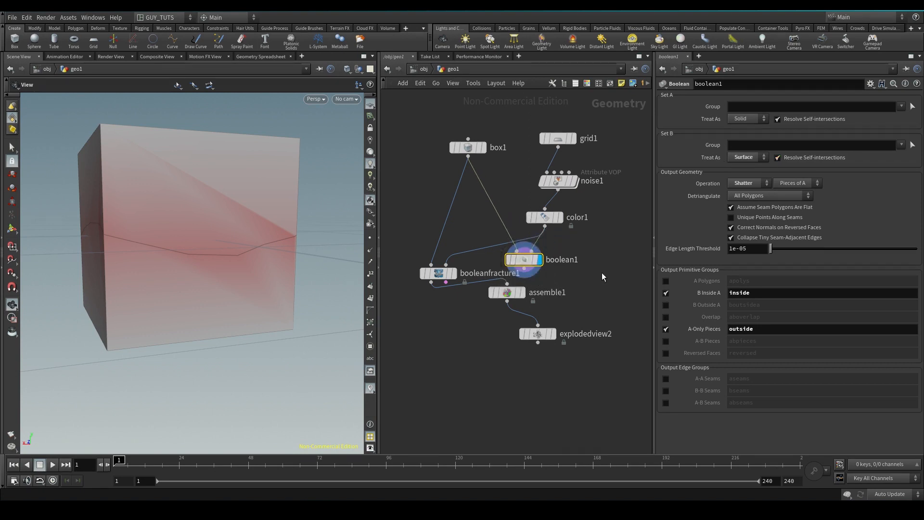
{"action": "middle_click_drag", "start_coordinate": [603, 276], "coordinate": [592, 236]}
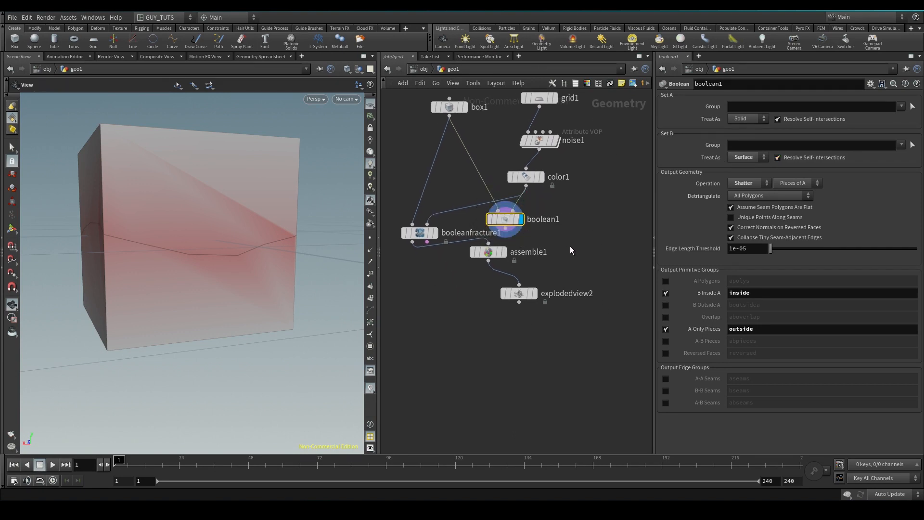
Examine clean_attribs, compute_connectivity and create_name_attrib inside booleanfracture1, return to geo1 and select boolean1
{"action": "double_click", "coordinate": [416, 234]}
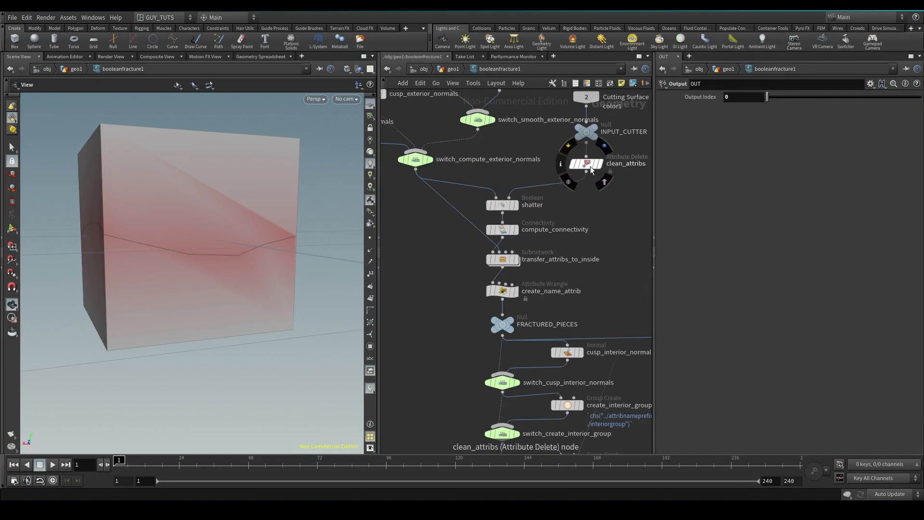
{"action": "left_click", "coordinate": [587, 165]}
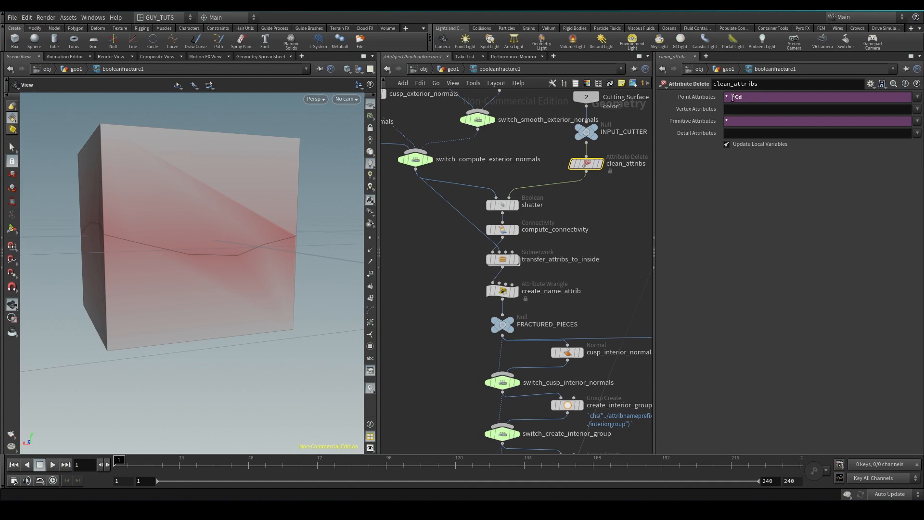
{"action": "left_click", "coordinate": [707, 98]}
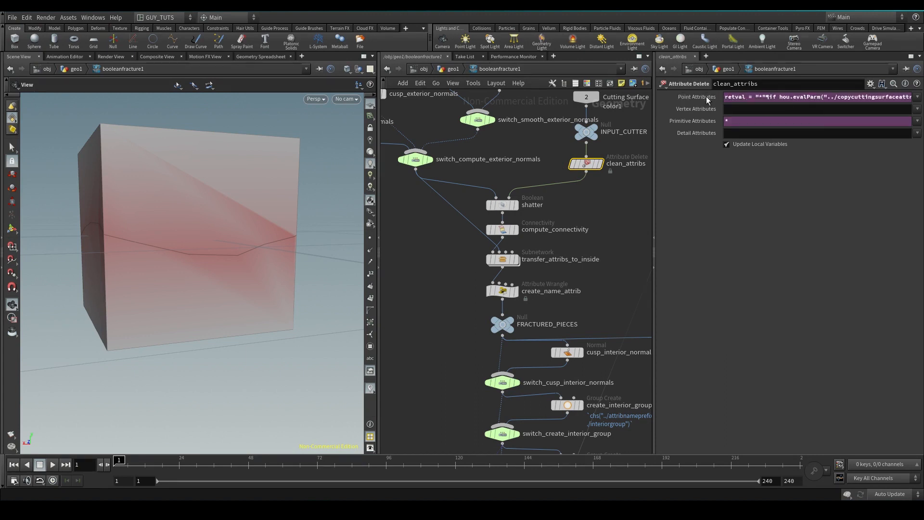
{"action": "middle_click_drag", "start_coordinate": [494, 227], "coordinate": [463, 144]}
{"action": "left_click", "coordinate": [462, 144]}
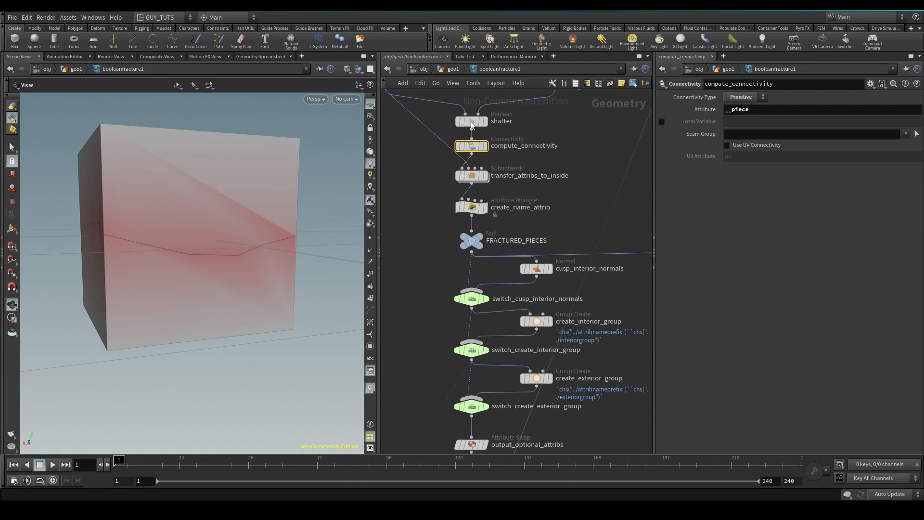
{"action": "middle_click_drag", "start_coordinate": [434, 278], "coordinate": [427, 298]}
{"action": "middle_click_drag", "start_coordinate": [441, 227], "coordinate": [432, 131]}
{"action": "left_click", "coordinate": [480, 139]}
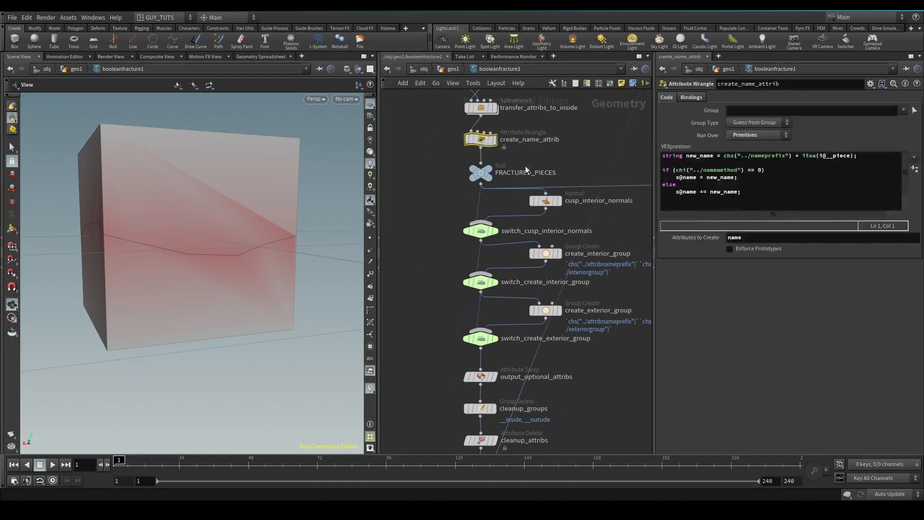
{"action": "key", "text": "u"}
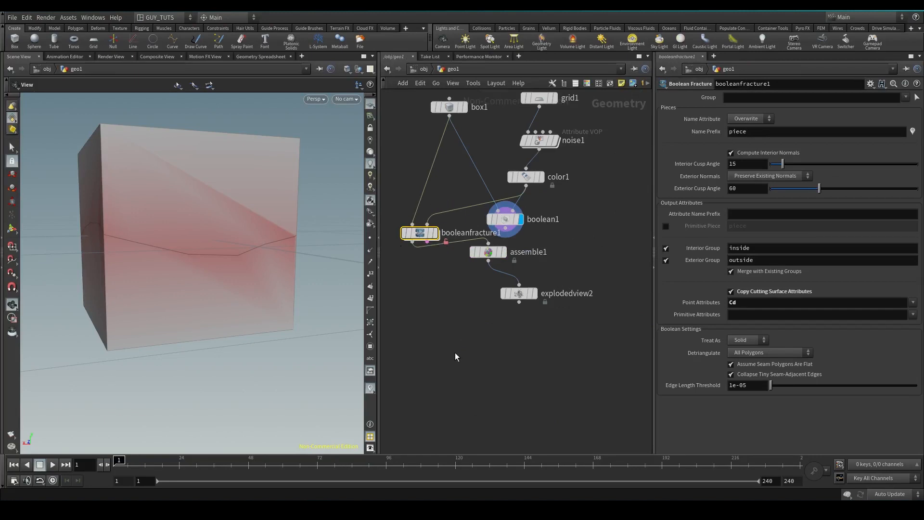
{"action": "middle_click_drag", "start_coordinate": [445, 285], "coordinate": [449, 296]}
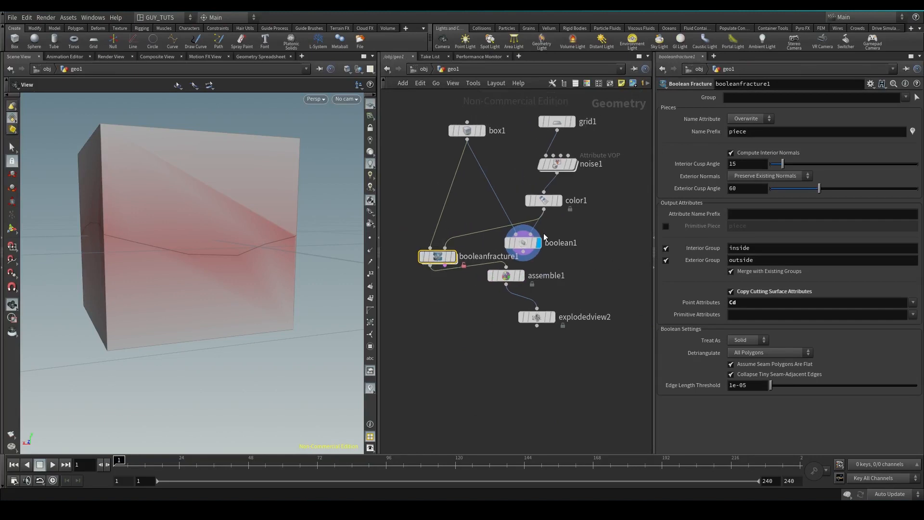
{"action": "left_click", "coordinate": [524, 244]}
{"action": "middle_click_drag", "start_coordinate": [512, 340], "coordinate": [499, 315]}
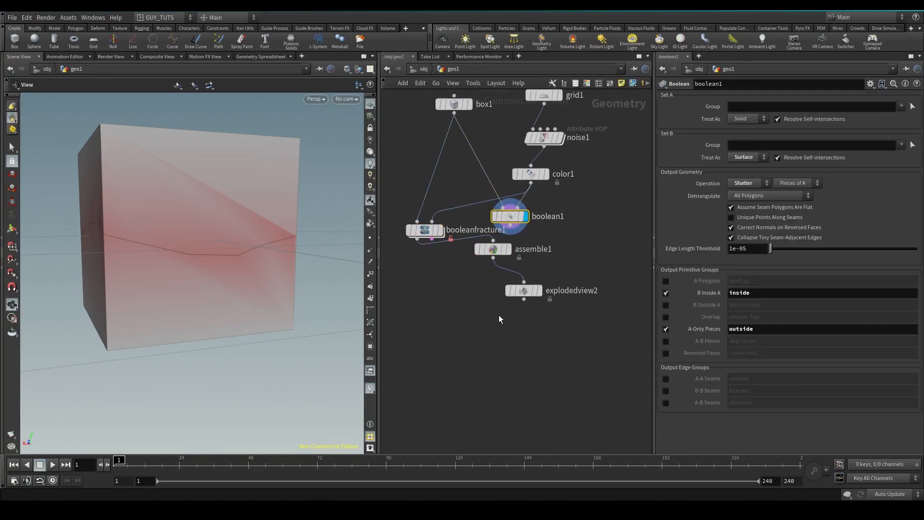
Reposition assemble1 and explodedview2, and wire booleanfracture1 directly into explodedview2, bypassing assemble1
{"action": "left_click", "coordinate": [504, 258]}
{"action": "left_click_drag", "start_coordinate": [524, 283], "coordinate": [416, 240]}
{"action": "left_click", "coordinate": [539, 292]}
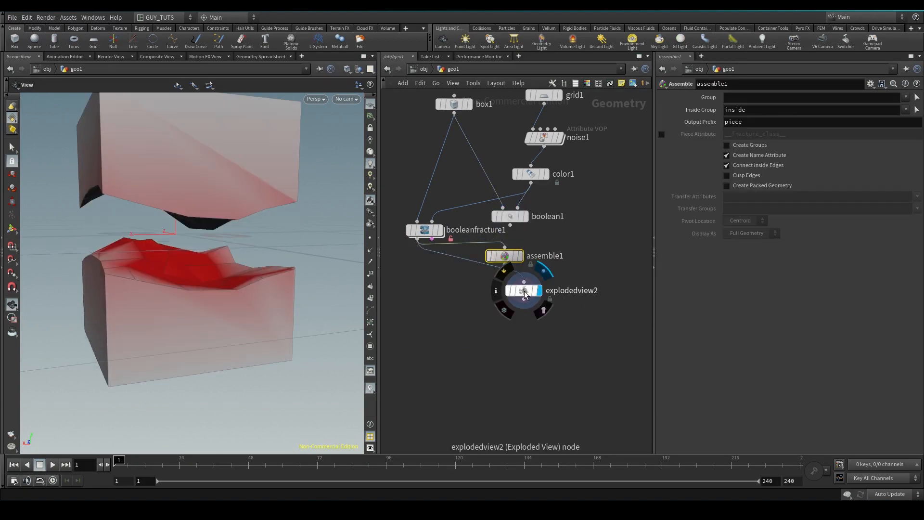
{"action": "left_click_drag", "start_coordinate": [524, 291], "coordinate": [517, 321]}
{"action": "left_click_drag", "start_coordinate": [504, 264], "coordinate": [447, 278]}
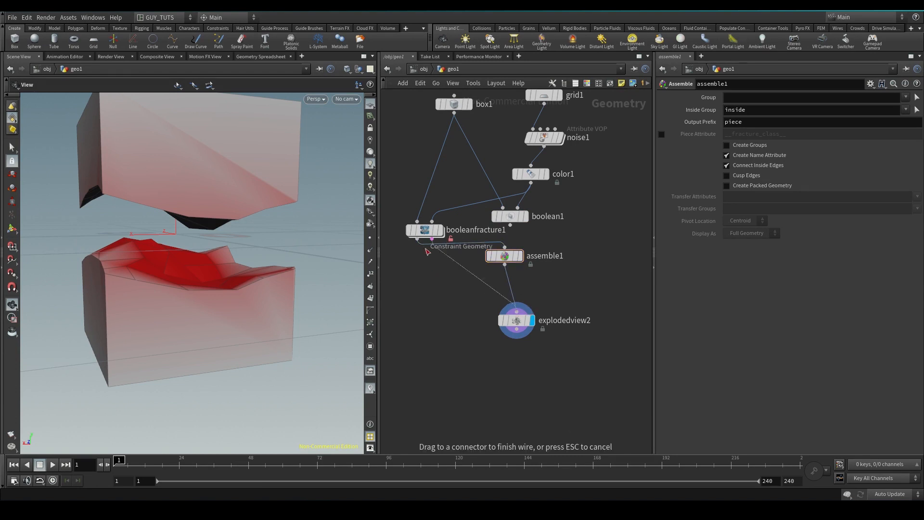
{"action": "left_click_drag", "start_coordinate": [417, 243], "coordinate": [504, 247]}
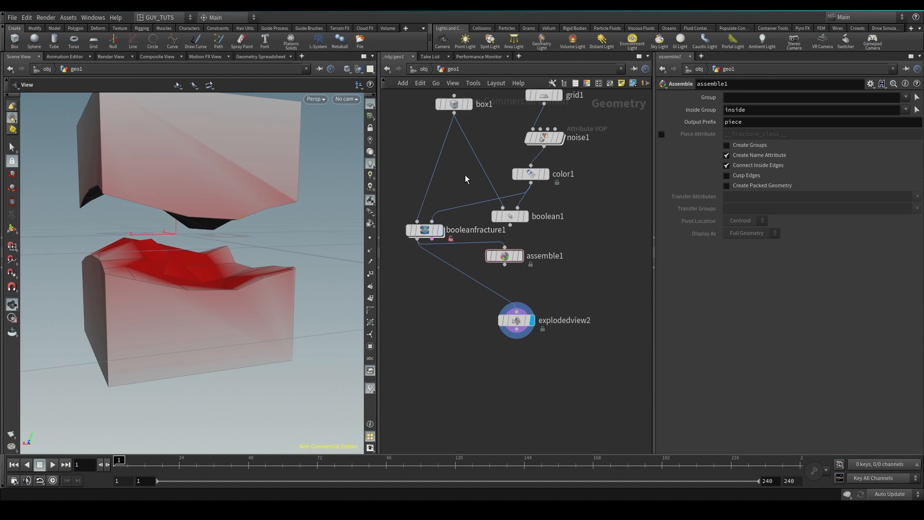
Remove assemble1 and boolean1 from the network, and move booleanfracture1 between color1 and explodedview2
{"action": "left_click_drag", "start_coordinate": [466, 175], "coordinate": [421, 238]}
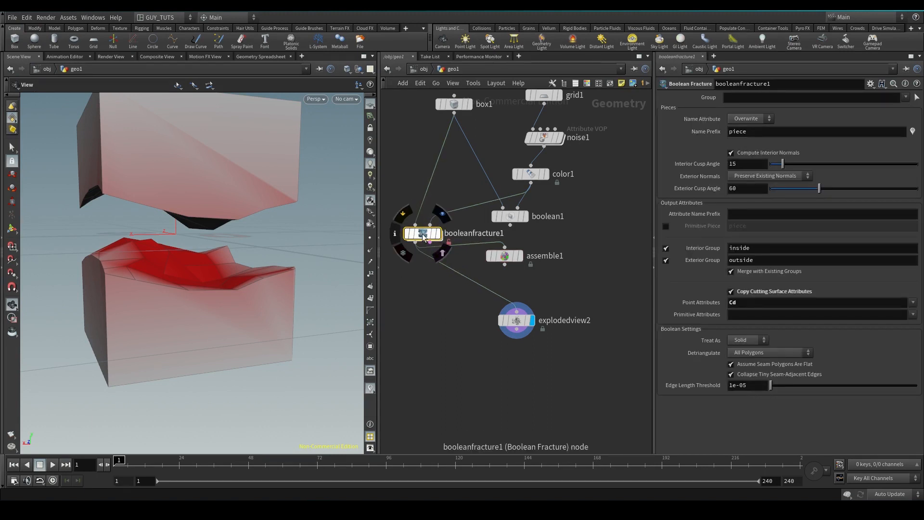
{"action": "left_click", "coordinate": [510, 216]}
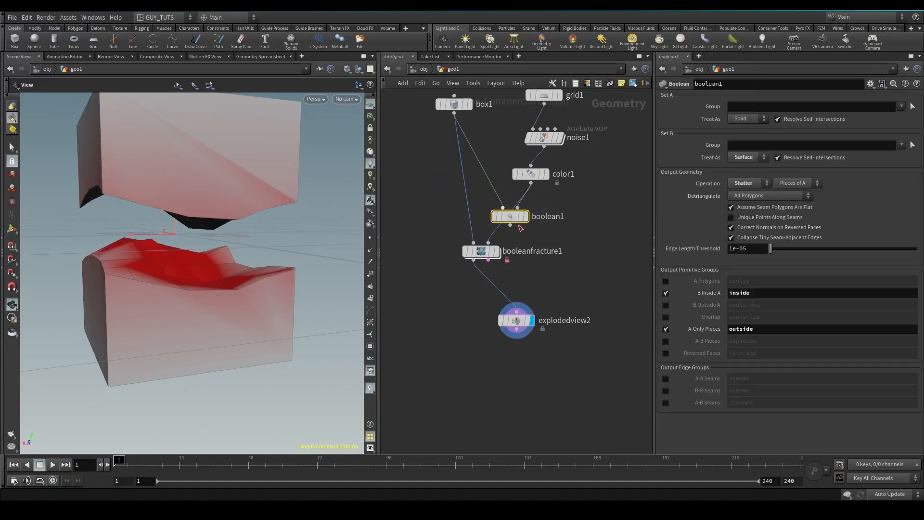
{"action": "key", "text": "Delete"}
{"action": "middle_click_drag", "start_coordinate": [496, 149], "coordinate": [601, 221]}
{"action": "scroll", "coordinate": [405, 234], "scroll_direction": "down", "scroll_amount": 4}
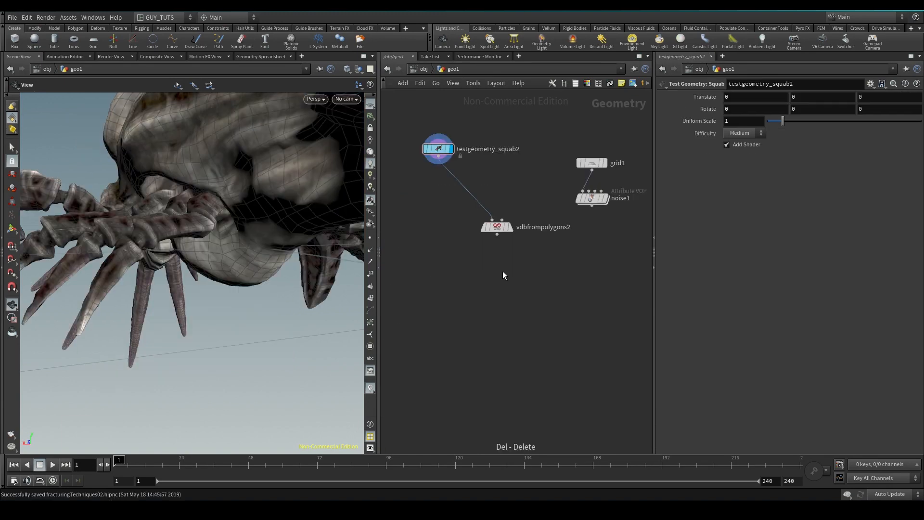
Add a Scatter node after vdbfrompolygons2, display it, and set its Force Total Count to 10
{"action": "key", "text": "Tab"}
{"action": "type", "text": "sc"}
{"action": "key", "text": "Return"}
{"action": "left_click", "coordinate": [533, 277]}
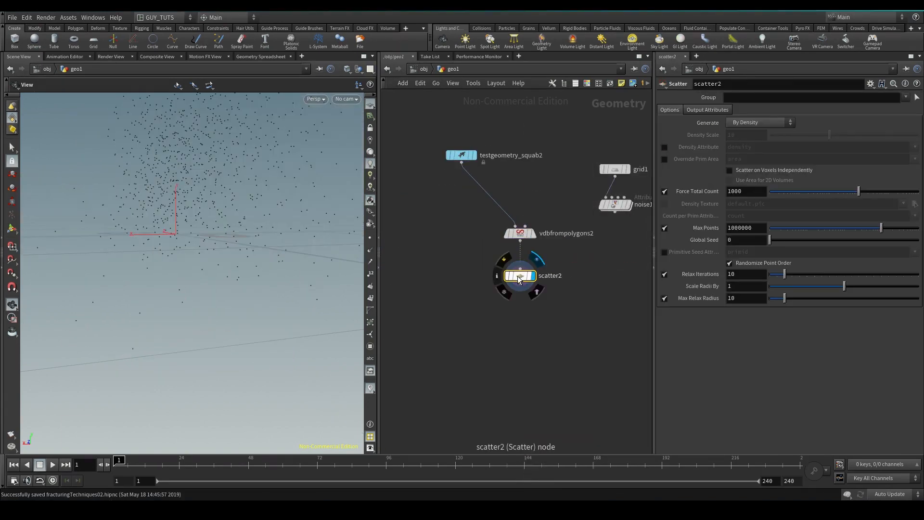
{"action": "right_click_drag", "start_coordinate": [242, 215], "coordinate": [195, 202]}
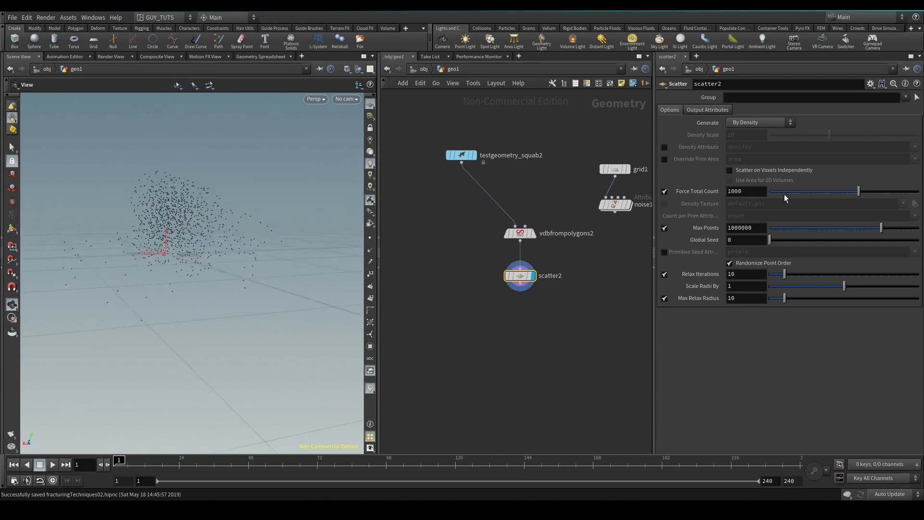
{"action": "type", "text": "0"}
{"action": "key", "text": "Return"}
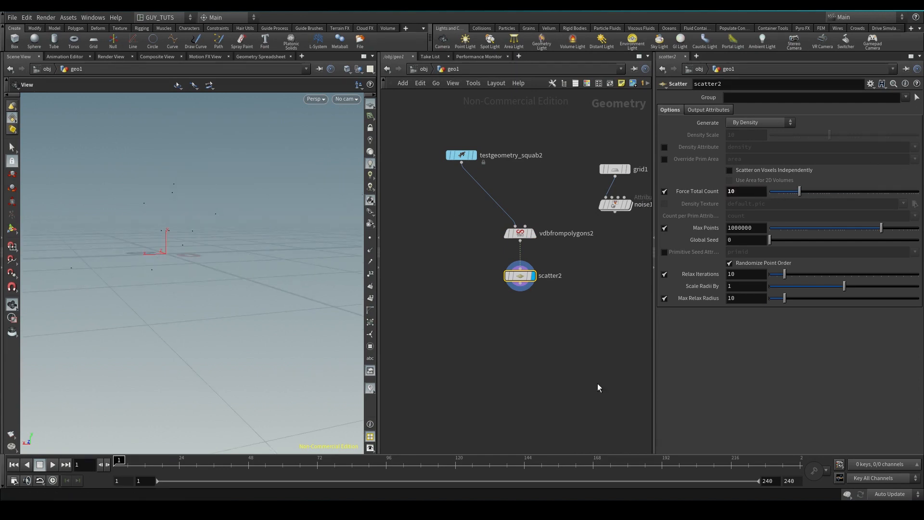
Add a Copy to Points node that copies noise1 onto the scatter2 points, and display it
{"action": "left_click_drag", "start_coordinate": [165, 198], "coordinate": [183, 250]}
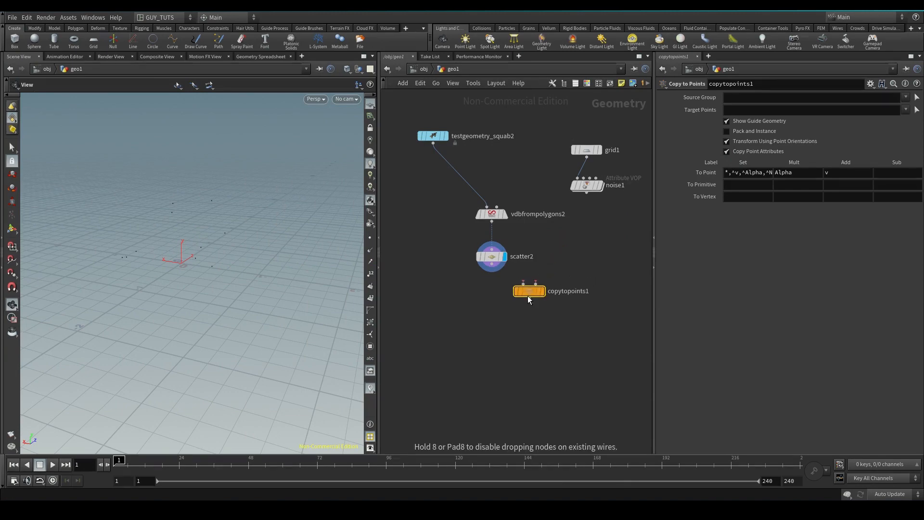
{"action": "left_click", "coordinate": [518, 309]}
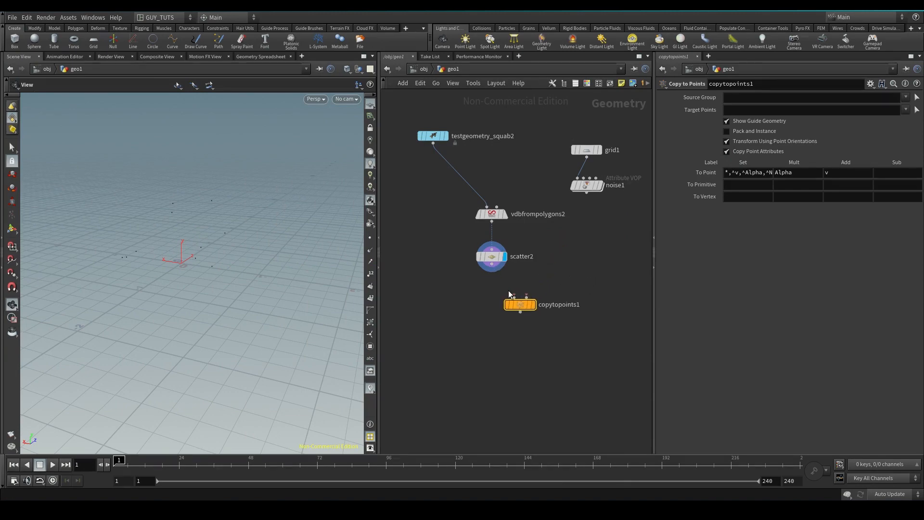
{"action": "left_click", "coordinate": [514, 295]}
{"action": "left_click", "coordinate": [587, 193]}
{"action": "left_click", "coordinate": [527, 296]}
{"action": "left_click", "coordinate": [486, 268]}
{"action": "left_click", "coordinate": [533, 304]}
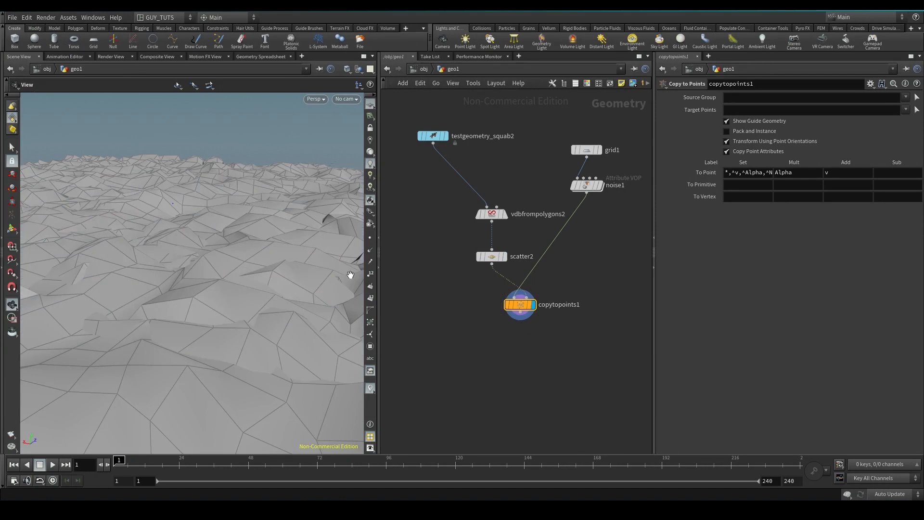
{"action": "left_click", "coordinate": [492, 256]}
{"action": "left_click_drag", "start_coordinate": [525, 320], "coordinate": [523, 338]}
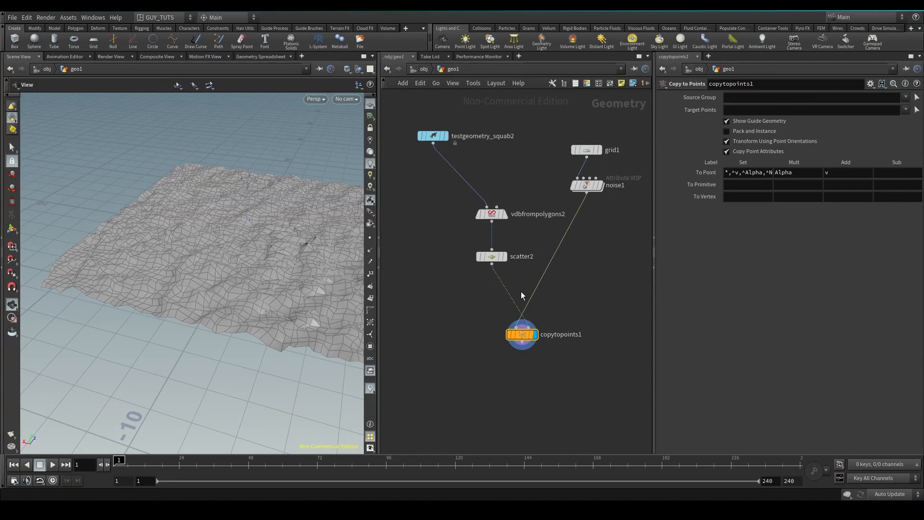
Insert an Attribute Randomize node between scatter2 and copytopoints1, randomizing attribute N with the Inside Sphere distribution
{"action": "key", "text": "Tab"}
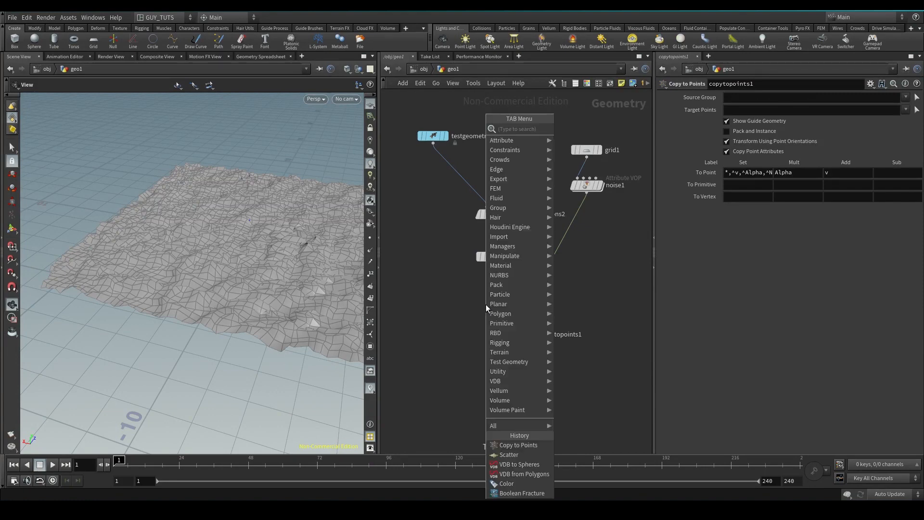
{"action": "type", "text": "ra"}
{"action": "key", "text": "Return"}
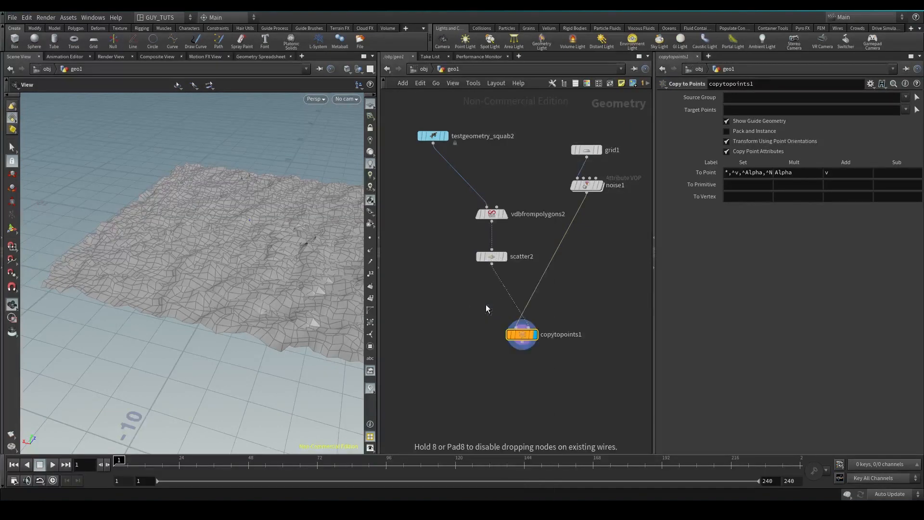
{"action": "left_click", "coordinate": [490, 292]}
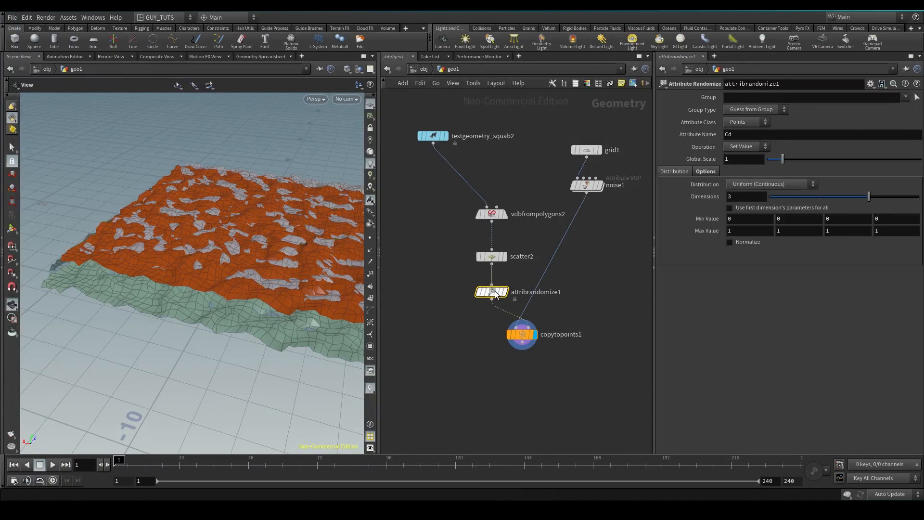
{"action": "left_click", "coordinate": [749, 184]}
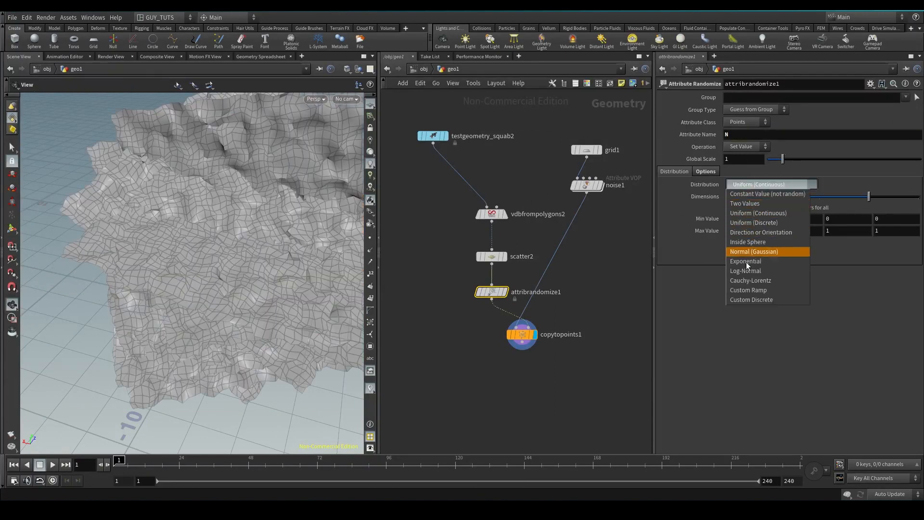
{"action": "left_click", "coordinate": [748, 241]}
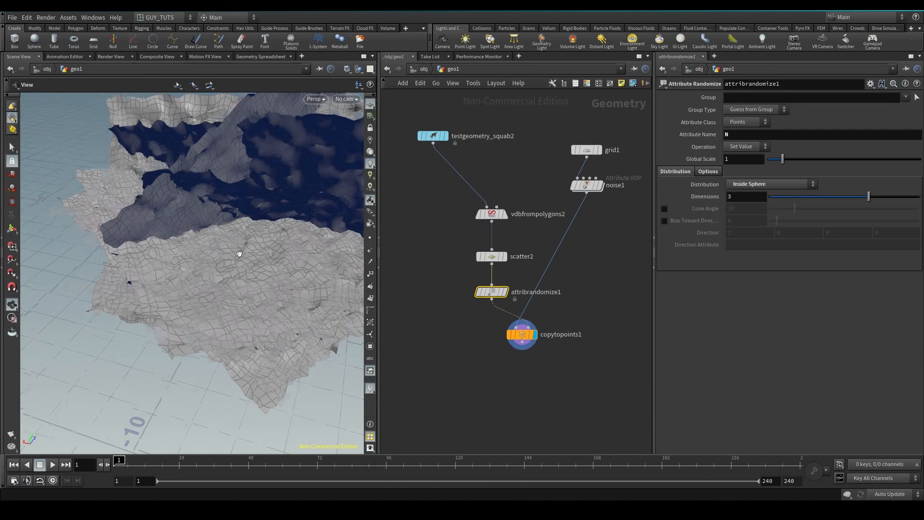
Add a Boolean Fracture node with testgeometry_squab2 as the geometry and copytopoints1 as the cutting surfaces
{"action": "key", "text": "Tab"}
{"action": "type", "text": "bool"}
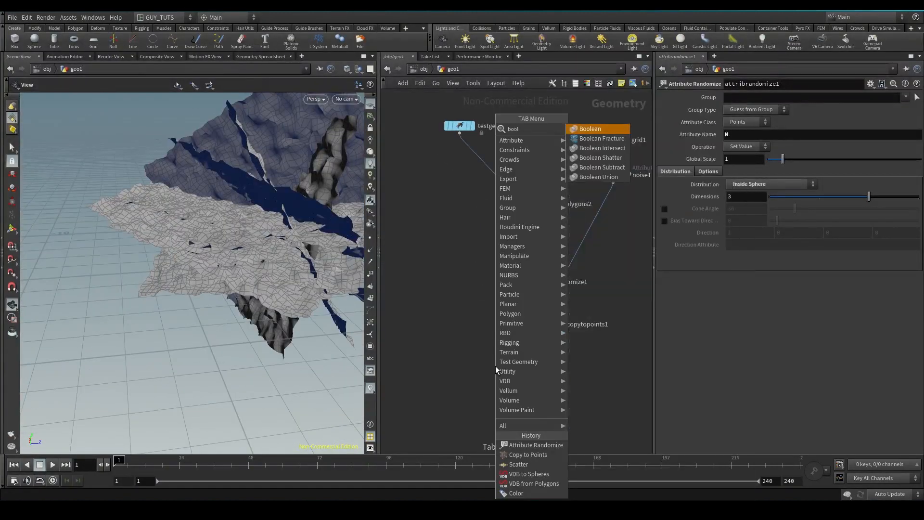
{"action": "key", "text": "Down"}
{"action": "key", "text": "Return"}
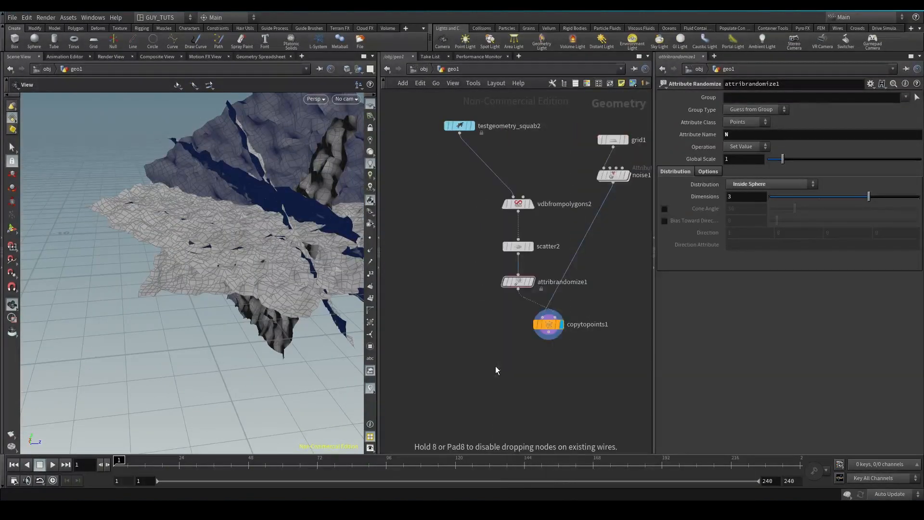
{"action": "left_click", "coordinate": [496, 366]}
{"action": "left_click", "coordinate": [489, 359]}
{"action": "left_click", "coordinate": [460, 133]}
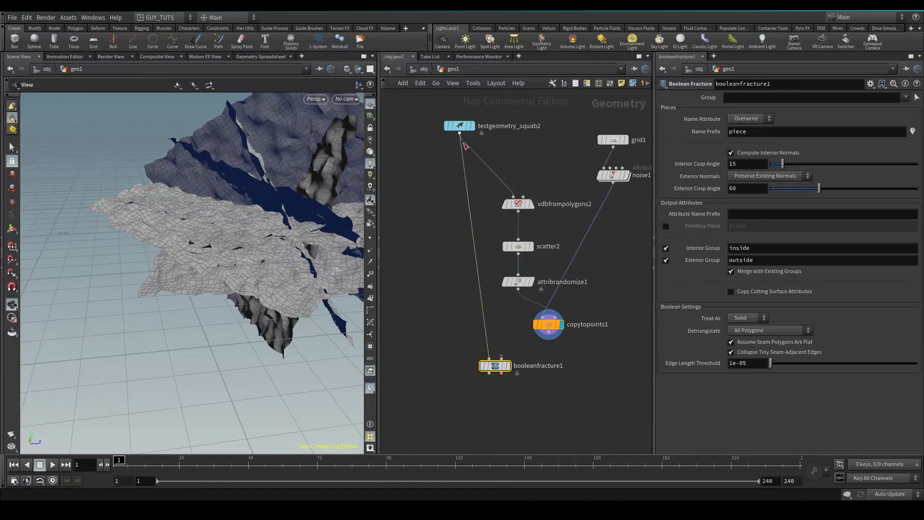
{"action": "left_click", "coordinate": [501, 358]}
{"action": "left_click", "coordinate": [548, 333]}
{"action": "left_click_drag", "start_coordinate": [500, 366], "coordinate": [487, 381]}
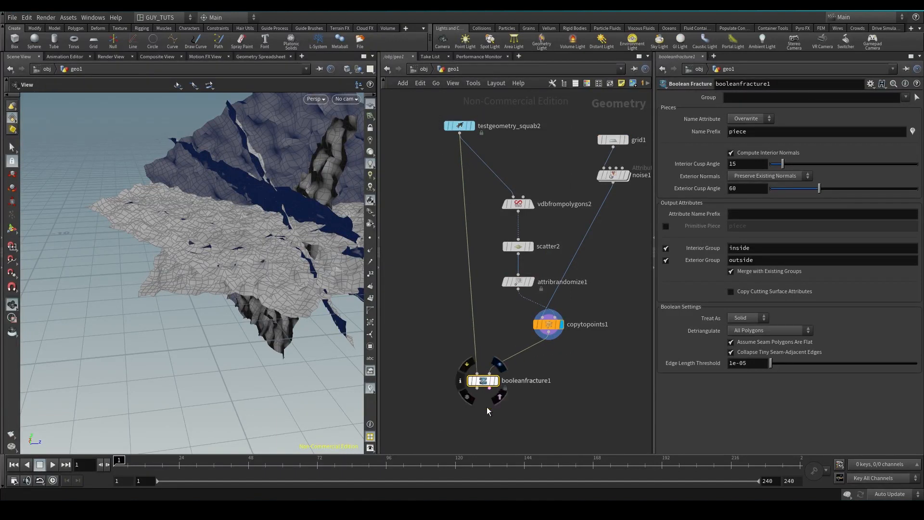
Add an Exploded View node, feed it from booleanfracture1 and display it
{"action": "middle_click_drag", "start_coordinate": [491, 427], "coordinate": [493, 385]}
{"action": "key", "text": "Tab"}
{"action": "type", "text": "ex"}
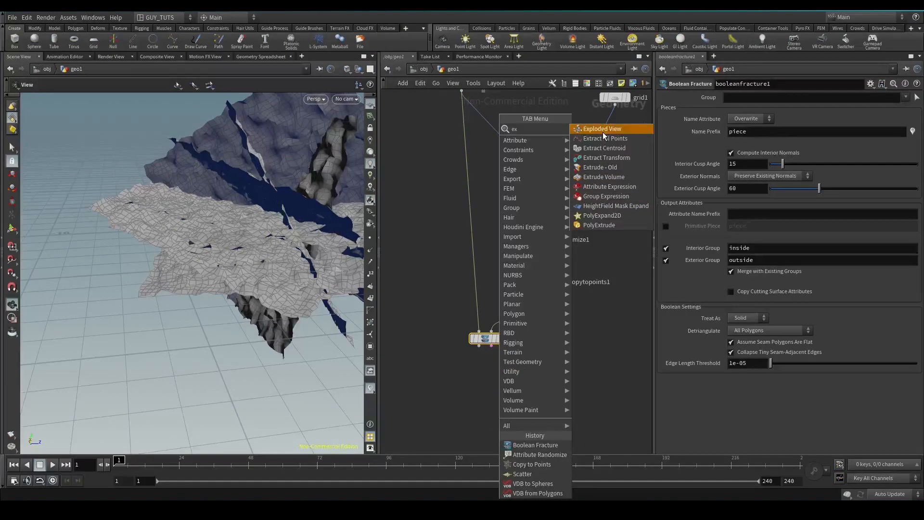
{"action": "left_click", "coordinate": [602, 129]}
{"action": "left_click", "coordinate": [486, 390]}
{"action": "left_click", "coordinate": [479, 345]}
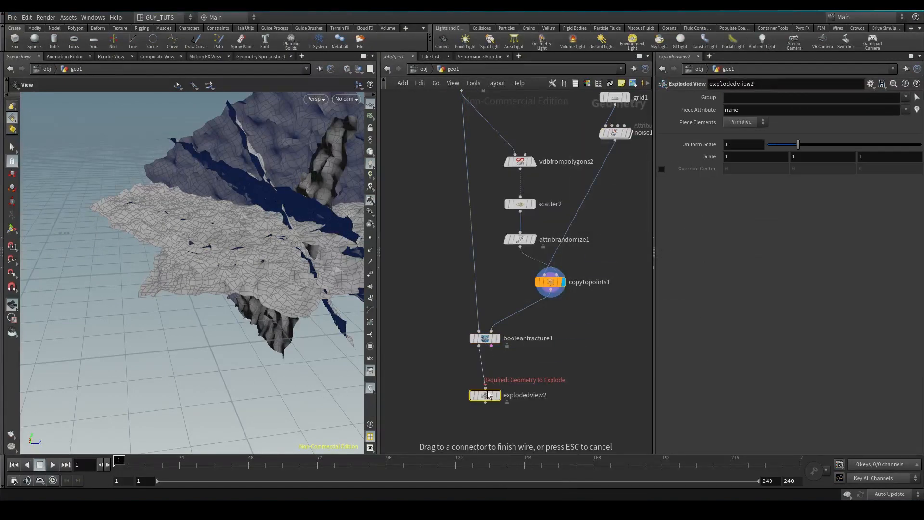
{"action": "left_click", "coordinate": [495, 394]}
{"action": "left_click", "coordinate": [498, 395]}
Inspect the exploded squab pieces from several angles and check the parameters of booleanfracture1
{"action": "left_click_drag", "start_coordinate": [300, 252], "coordinate": [231, 261]}
{"action": "right_click_drag", "start_coordinate": [231, 261], "coordinate": [330, 218]}
{"action": "left_click_drag", "start_coordinate": [330, 218], "coordinate": [217, 185]}
{"action": "right_click_drag", "start_coordinate": [216, 185], "coordinate": [193, 226]}
{"action": "middle_click_drag", "start_coordinate": [193, 226], "coordinate": [229, 233]}
{"action": "left_click_drag", "start_coordinate": [230, 233], "coordinate": [192, 255]}
{"action": "right_click_drag", "start_coordinate": [192, 255], "coordinate": [236, 245]}
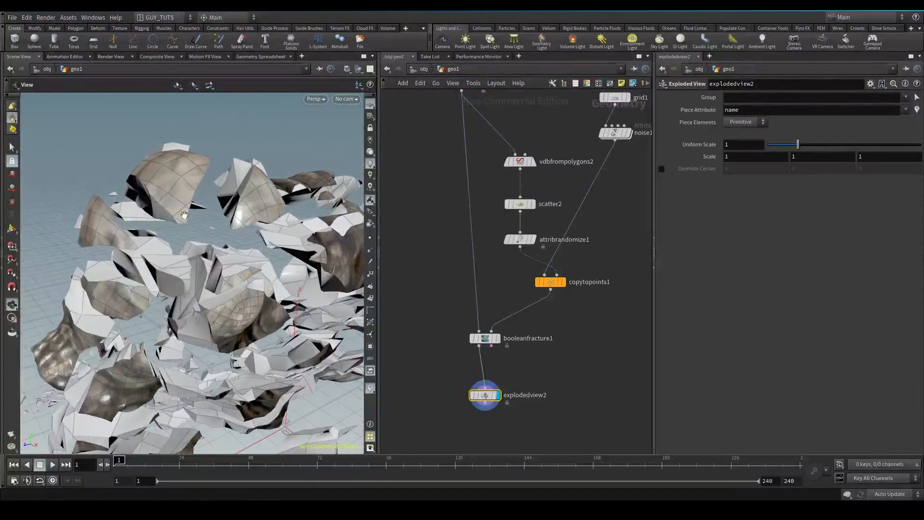
{"action": "left_click_drag", "start_coordinate": [141, 212], "coordinate": [209, 207]}
{"action": "left_click_drag", "start_coordinate": [223, 338], "coordinate": [161, 292]}
{"action": "right_click_drag", "start_coordinate": [248, 263], "coordinate": [192, 270]}
{"action": "left_click_drag", "start_coordinate": [192, 270], "coordinate": [237, 256]}
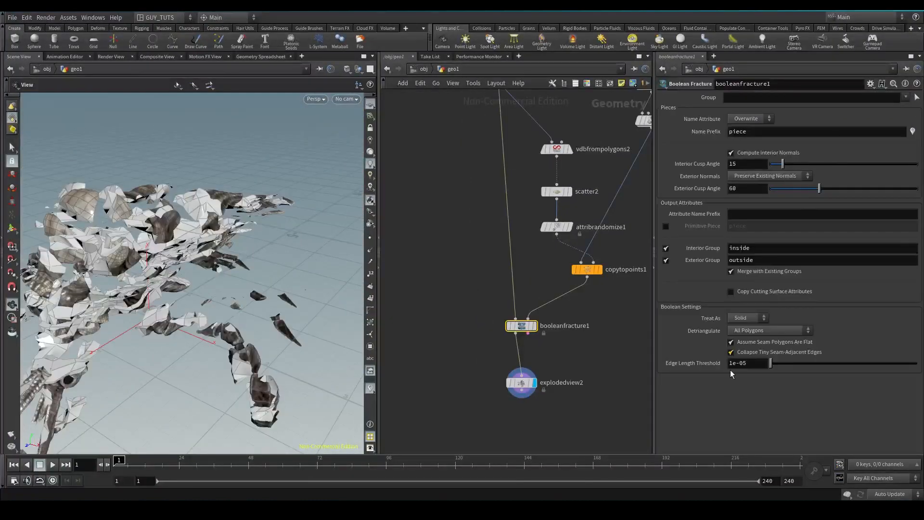
{"action": "left_click_drag", "start_coordinate": [106, 316], "coordinate": [170, 285]}
{"action": "middle_click_drag", "start_coordinate": [171, 284], "coordinate": [146, 199]}
Add a Pack node beside explodedview2 and connect it to the output of booleanfracture1
{"action": "middle_click_drag", "start_coordinate": [506, 363], "coordinate": [498, 304]}
{"action": "key", "text": "Tab"}
{"action": "type", "text": "pack"}
{"action": "key", "text": "Return"}
{"action": "left_click", "coordinate": [447, 331]}
{"action": "left_click_drag", "start_coordinate": [445, 322], "coordinate": [508, 275]}
Add a DOP Network connected to pack1 and go inside it
{"action": "left_click", "coordinate": [445, 338]}
{"action": "key", "text": "Tab"}
{"action": "type", "text": "dopn"}
{"action": "key", "text": "Return"}
{"action": "left_click", "coordinate": [454, 371]}
{"action": "double_click", "coordinate": [456, 370]}
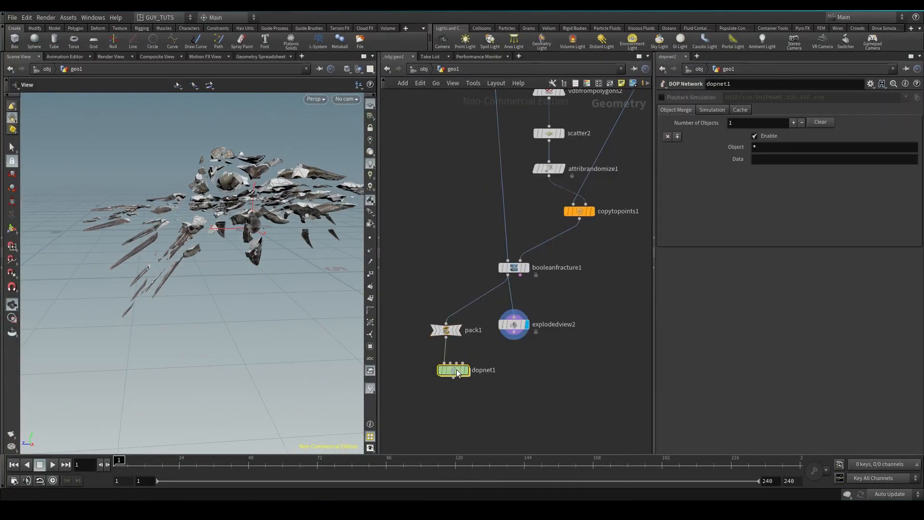
Add an RBD Packed Object and a Rigid Body Solver to the DOP network
{"action": "key", "text": "Tab"}
{"action": "type", "text": "pack"}
{"action": "key", "text": "Return"}
{"action": "left_click", "coordinate": [456, 369]}
{"action": "key", "text": "Tab"}
{"action": "type", "text": "rig"}
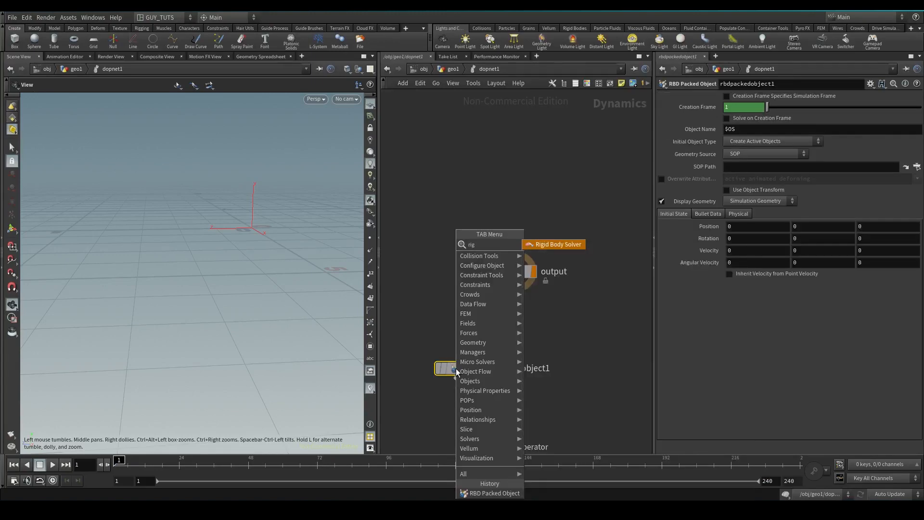
{"action": "key", "text": "Return"}
{"action": "left_click", "coordinate": [455, 369]}
Add a Gravity Force and a Ground Plane to the DOP network
{"action": "key", "text": "Tab"}
{"action": "type", "text": "gra"}
{"action": "key", "text": "Return"}
{"action": "left_click", "coordinate": [456, 369]}
{"action": "key", "text": "Tab"}
{"action": "type", "text": "gro"}
{"action": "key", "text": "Return"}
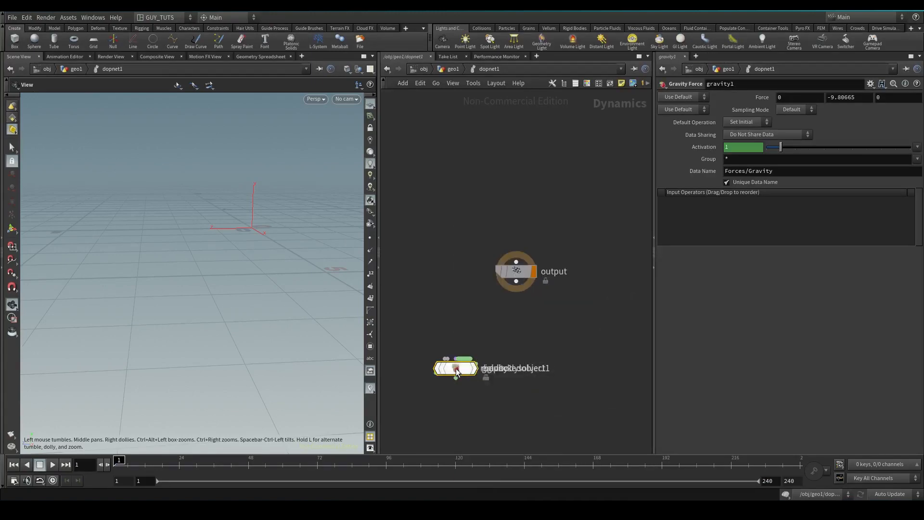
{"action": "left_click", "coordinate": [456, 368]}
Wire rbdpackedobject1 into rigidbodysolver1, and merge groundplane1 with the solver into output, with groundplane1 as the first merge input
{"action": "left_click_drag", "start_coordinate": [478, 215], "coordinate": [486, 267]}
{"action": "left_click_drag", "start_coordinate": [489, 334], "coordinate": [497, 359]}
{"action": "left_click_drag", "start_coordinate": [590, 305], "coordinate": [398, 268]}
{"action": "left_click_drag", "start_coordinate": [590, 258], "coordinate": [447, 327]}
{"action": "left_click_drag", "start_coordinate": [398, 278], "coordinate": [447, 318]}
{"action": "left_click_drag", "start_coordinate": [447, 317], "coordinate": [498, 286]}
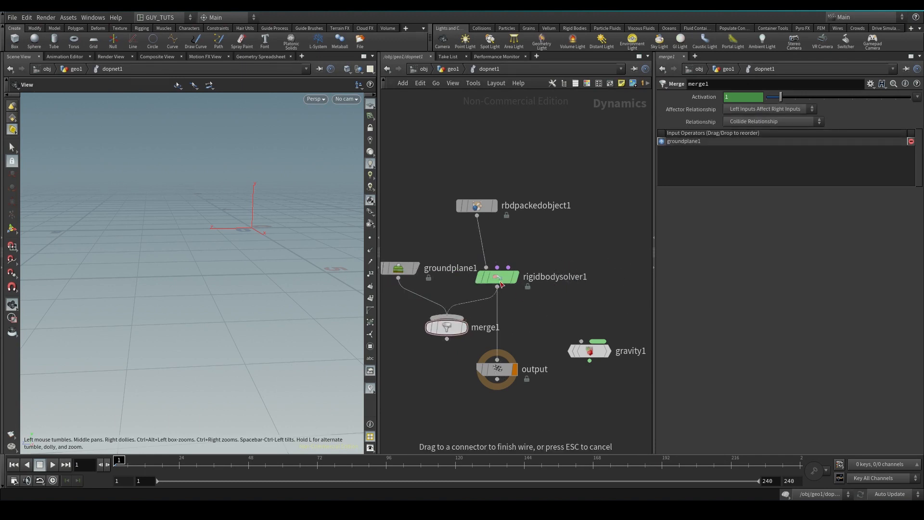
{"action": "left_click_drag", "start_coordinate": [447, 339], "coordinate": [497, 359]}
Insert gravity1 between merge1 and output, and lay out the nodes automatically
{"action": "left_click_drag", "start_coordinate": [594, 354], "coordinate": [482, 354]}
{"action": "key", "text": "l"}
{"action": "middle_click_drag", "start_coordinate": [586, 200], "coordinate": [567, 216]}
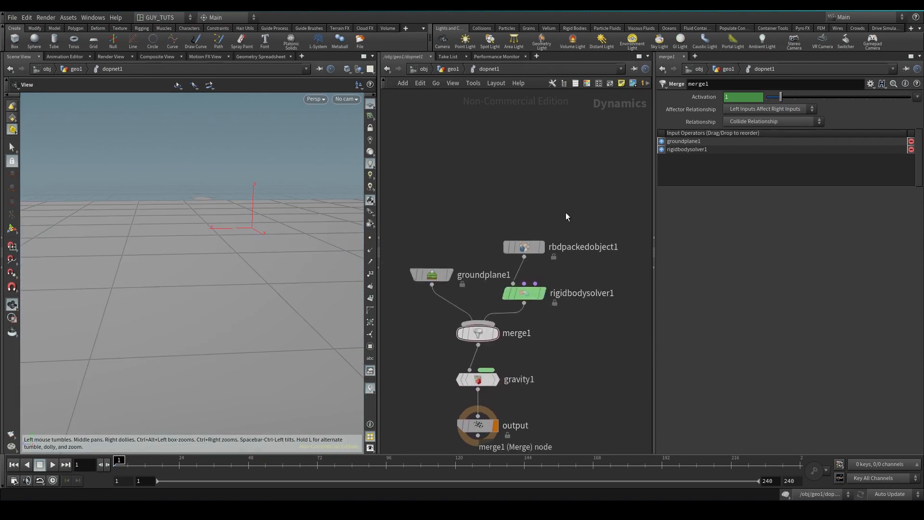
Check the settings of rigidbodysolver1 and gravity1 and view the ground plane in the scene
{"action": "left_click_drag", "start_coordinate": [494, 275], "coordinate": [495, 275]}
{"action": "left_click", "coordinate": [526, 293]}
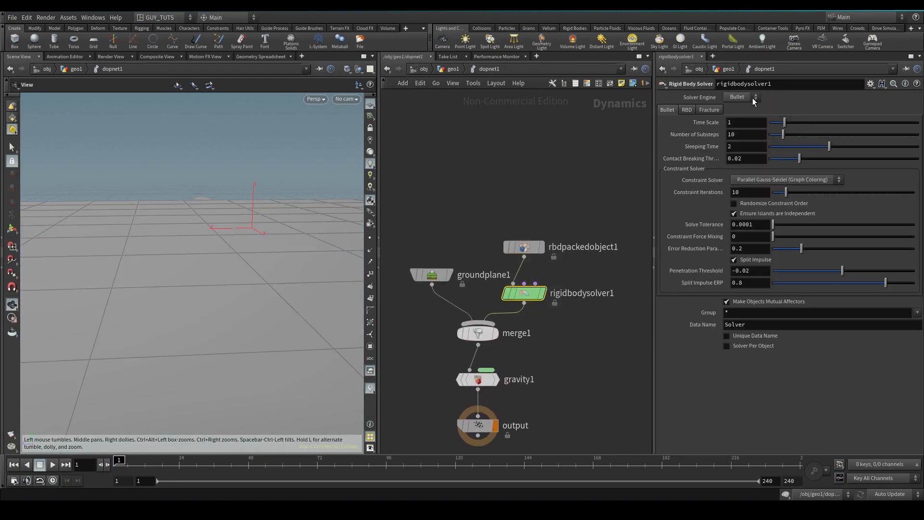
{"action": "left_click_drag", "start_coordinate": [421, 330], "coordinate": [423, 331]}
{"action": "left_click", "coordinate": [478, 379]}
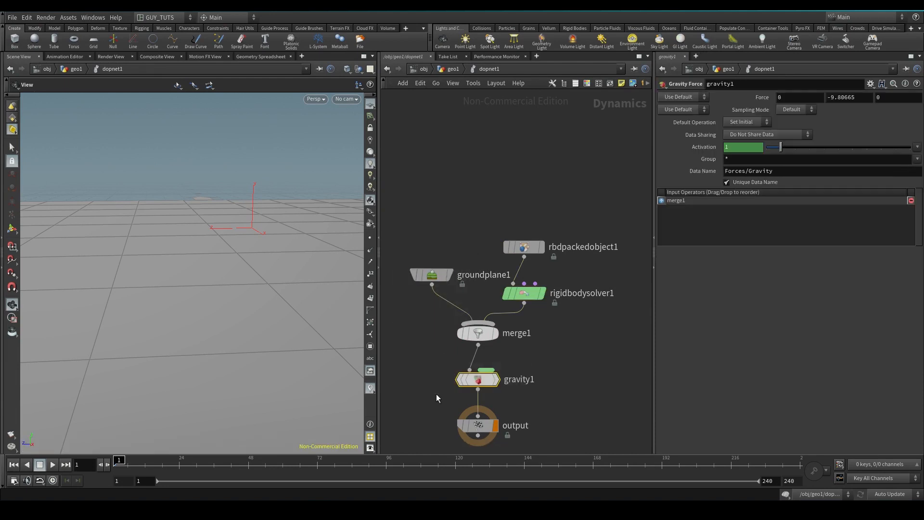
{"action": "right_click_drag", "start_coordinate": [146, 235], "coordinate": [200, 245]}
{"action": "left_click_drag", "start_coordinate": [201, 246], "coordinate": [198, 264]}
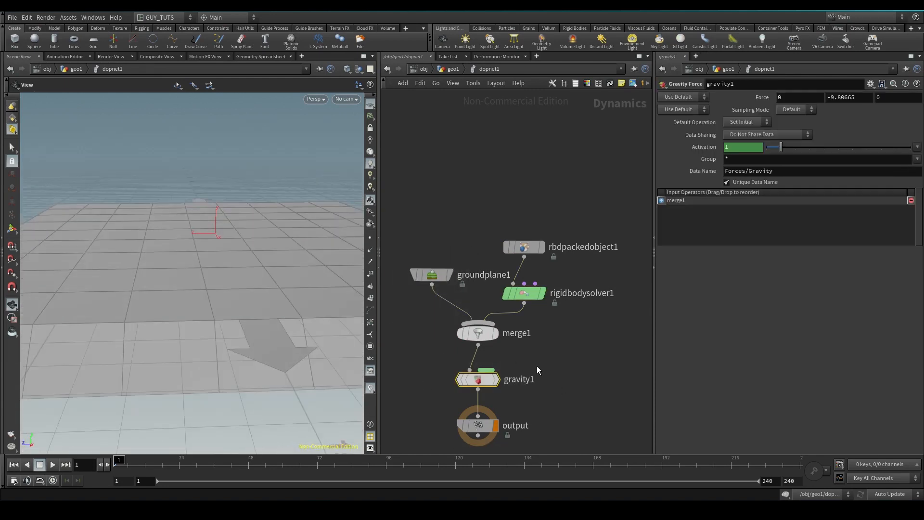
Set the geometry source of rbdpackedobject1 to First Context Geometry
{"action": "middle_click_drag", "start_coordinate": [536, 367], "coordinate": [560, 389]}
{"action": "left_click", "coordinate": [547, 269]}
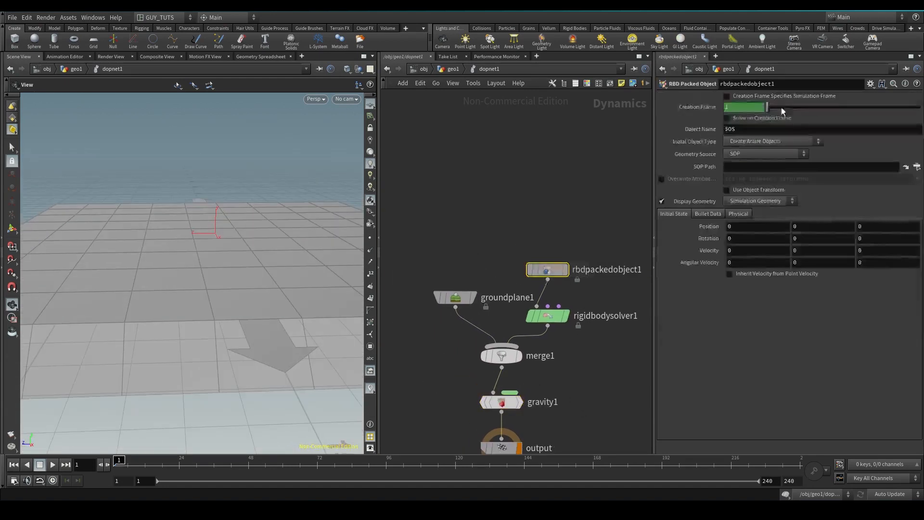
{"action": "left_click", "coordinate": [765, 154]}
{"action": "left_click", "coordinate": [756, 175]}
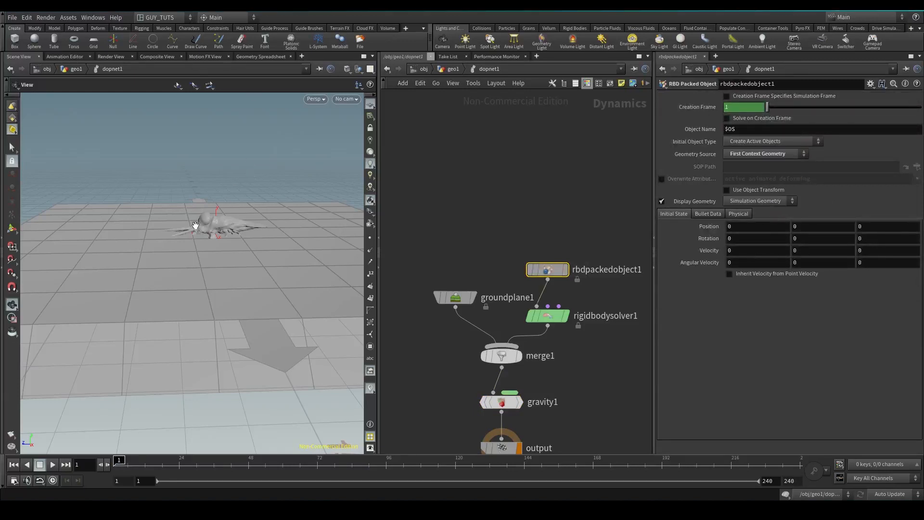
Set the initial Y position of rbdpackedobject1 to 2 and play the simulation of the falling pieces
{"action": "left_click_drag", "start_coordinate": [195, 225], "coordinate": [282, 235]}
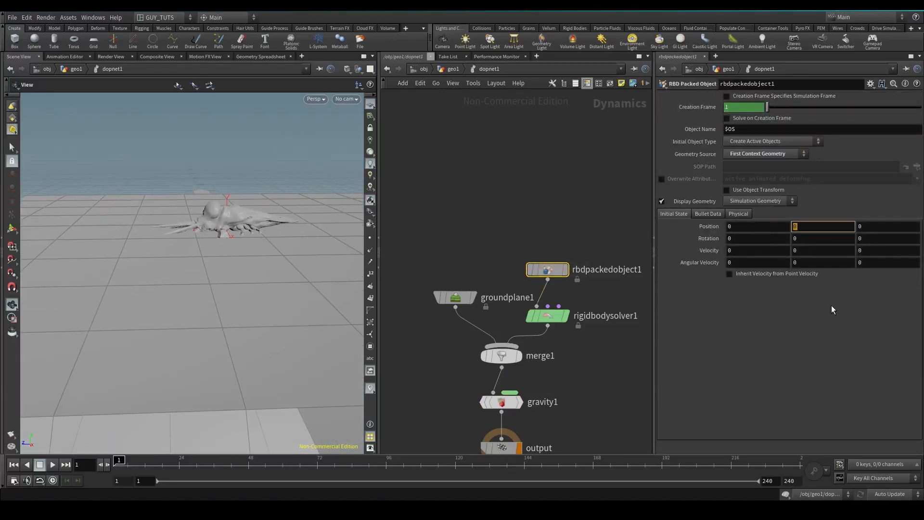
{"action": "type", "text": "2"}
{"action": "key", "text": "Return"}
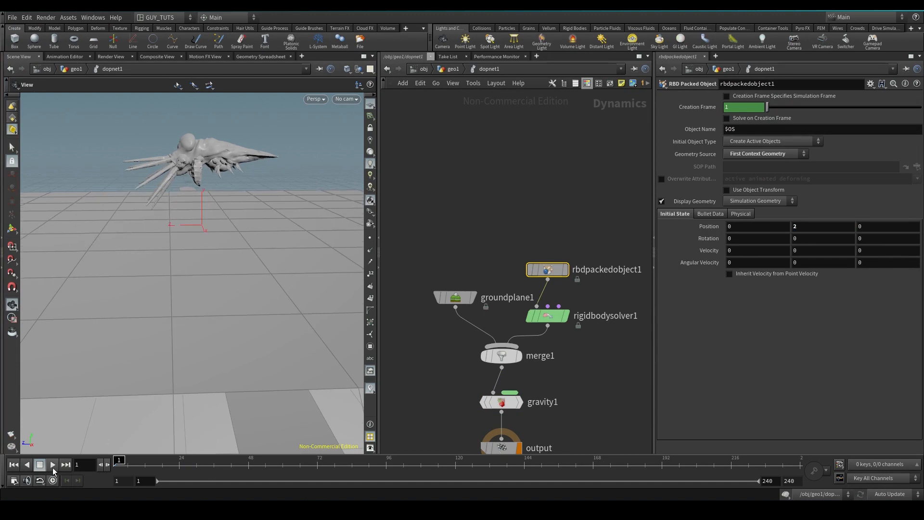
{"action": "left_click", "coordinate": [41, 466]}
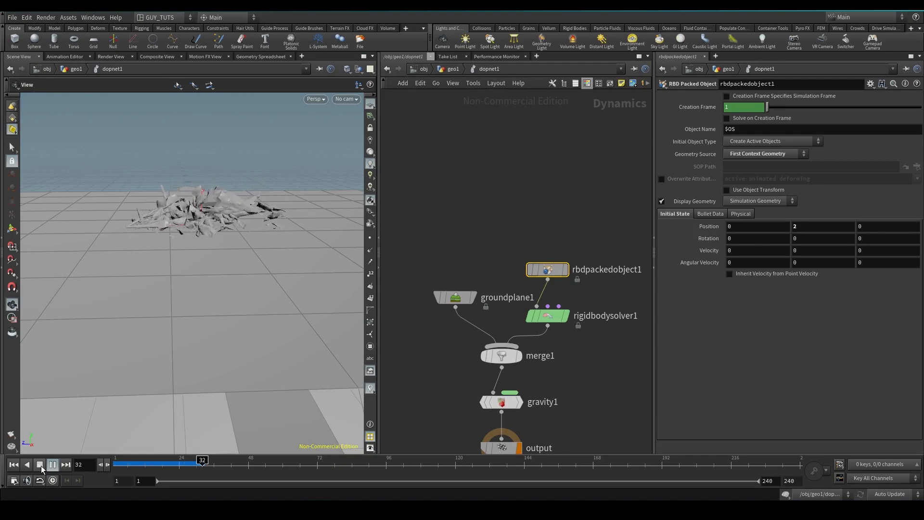
{"action": "left_click", "coordinate": [42, 466]}
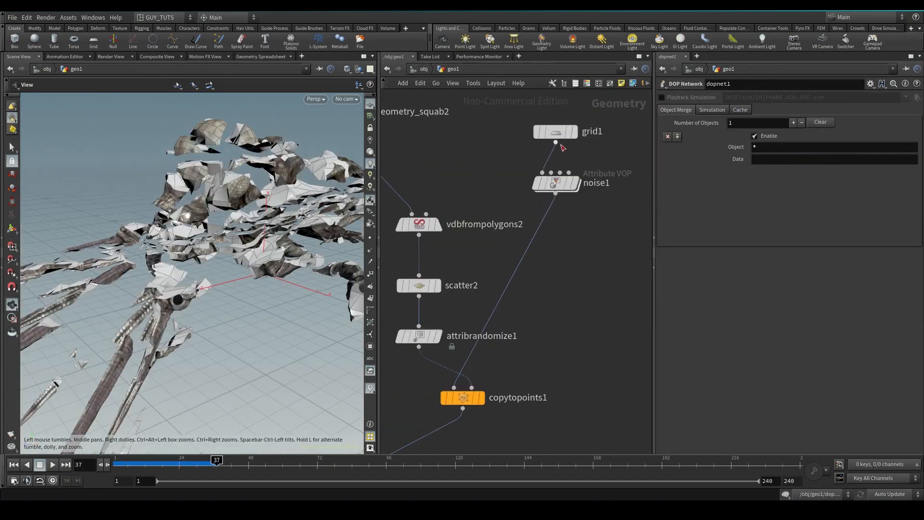
Check the settings of grid1 and examine the noisy cutting grids by displaying copytopoints1
{"action": "left_click", "coordinate": [555, 132]}
{"action": "middle_click_drag", "start_coordinate": [457, 395], "coordinate": [511, 275]}
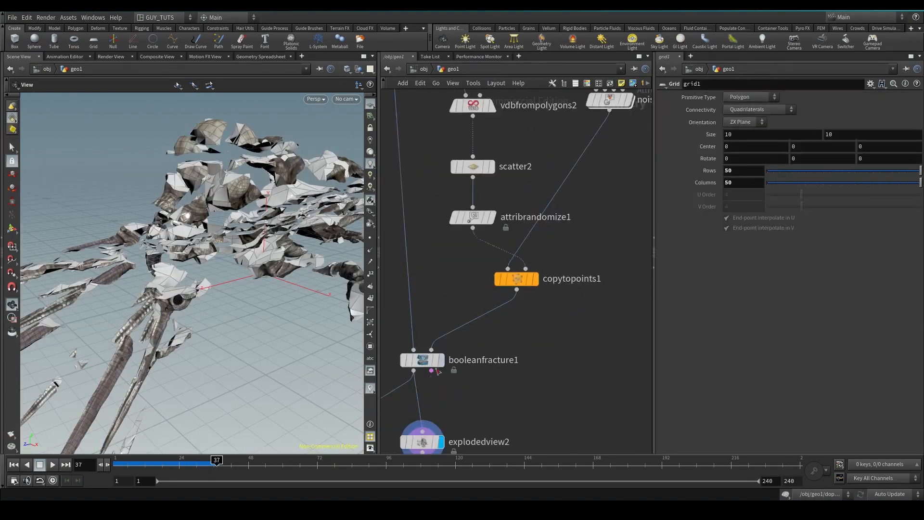
{"action": "left_click", "coordinate": [535, 279]}
{"action": "key", "text": "h"}
{"action": "left_click_drag", "start_coordinate": [279, 206], "coordinate": [215, 244]}
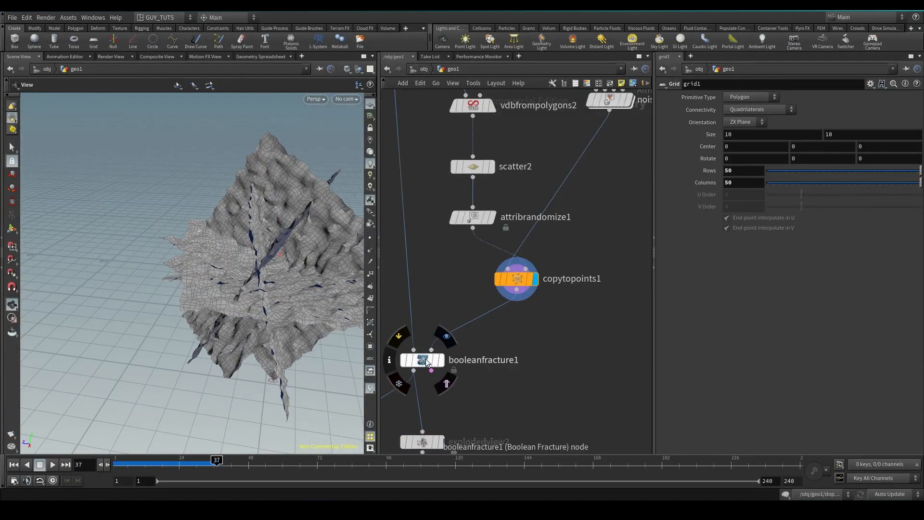
{"action": "left_click_drag", "start_coordinate": [235, 207], "coordinate": [260, 269]}
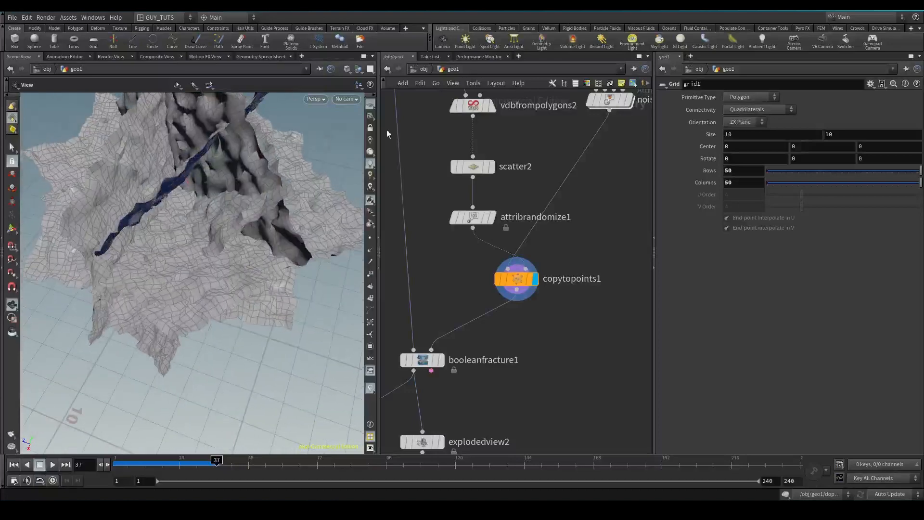
{"action": "key", "text": "h"}
Add a VDB to Spheres node fed by vdbfrompolygons2 and display it
{"action": "left_click", "coordinate": [444, 139]}
{"action": "key", "text": "h"}
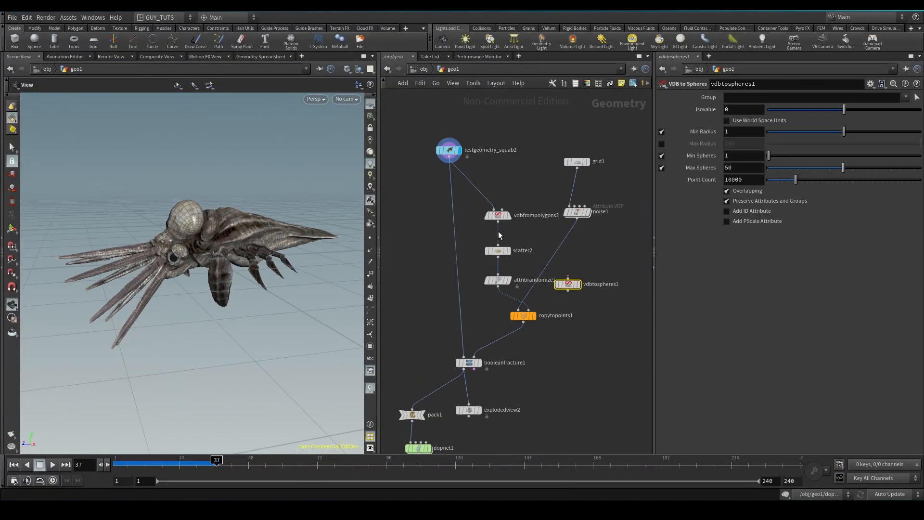
{"action": "left_click_drag", "start_coordinate": [498, 221], "coordinate": [567, 278]}
{"action": "left_click", "coordinate": [578, 284]}
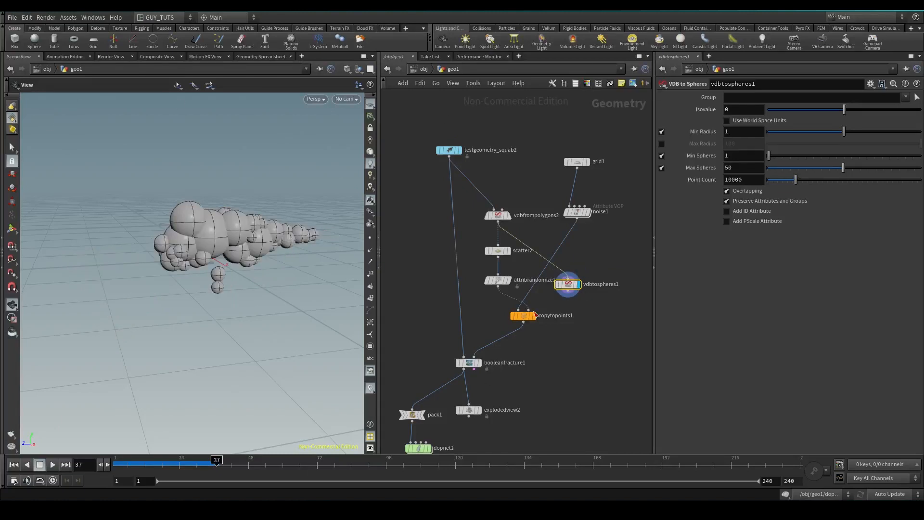
Show testgeometry_squab2 as a template and compare the generated spheres with its shape
{"action": "mouse_move", "coordinate": [221, 237]}
{"action": "left_mouse_down"}
{"action": "mouse_move", "coordinate": [237, 222]}
{"action": "mouse_move", "coordinate": [208, 248]}
{"action": "left_mouse_up"}
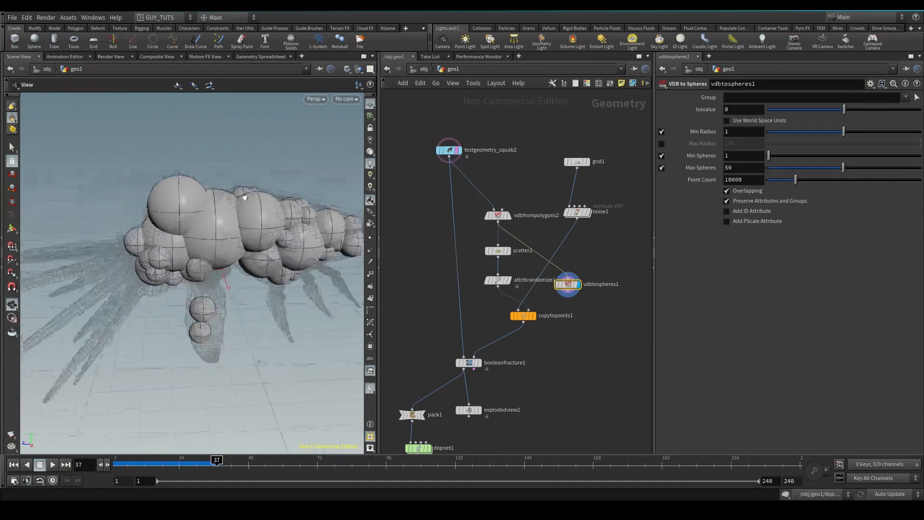
{"action": "mouse_move", "coordinate": [245, 197]}
{"action": "right_mouse_down"}
{"action": "mouse_move", "coordinate": [173, 190]}
{"action": "mouse_move", "coordinate": [246, 210]}
{"action": "right_mouse_up"}
{"action": "left_click_drag", "start_coordinate": [309, 196], "coordinate": [163, 191]}
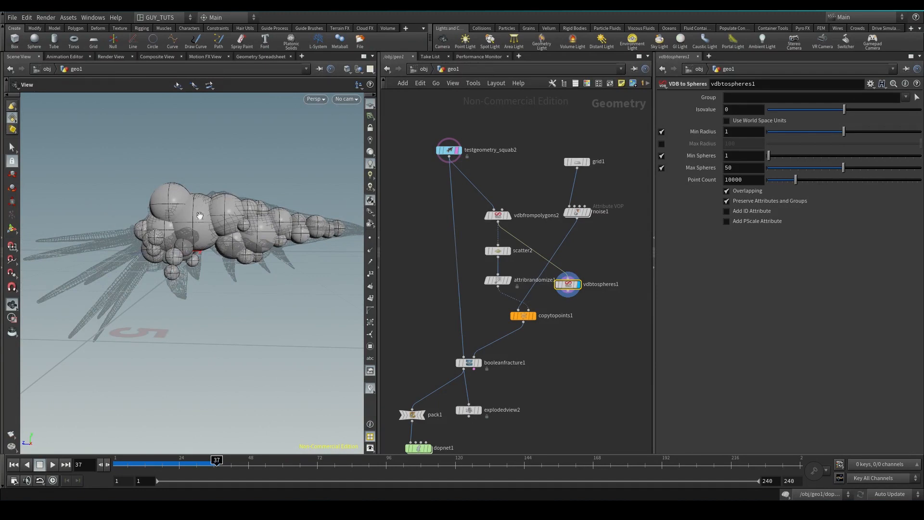
{"action": "left_click_drag", "start_coordinate": [192, 261], "coordinate": [165, 269]}
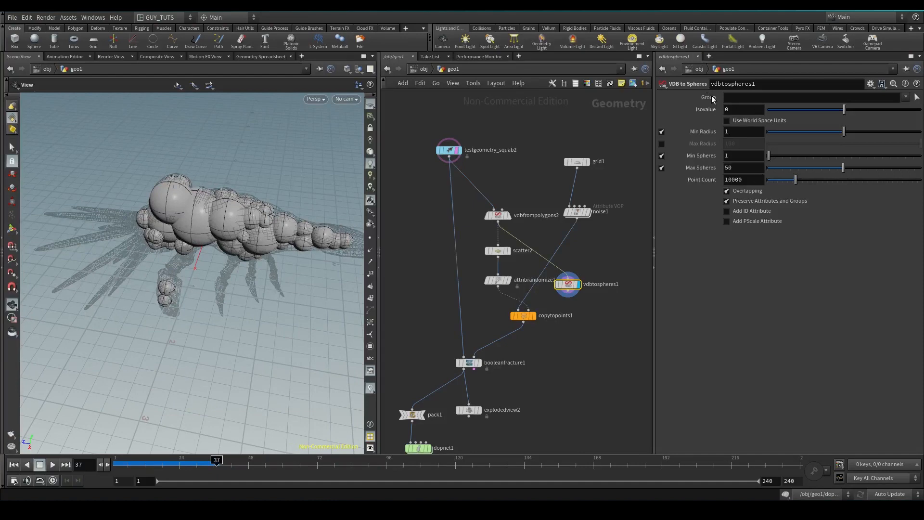
{"action": "left_click_drag", "start_coordinate": [129, 288], "coordinate": [143, 251]}
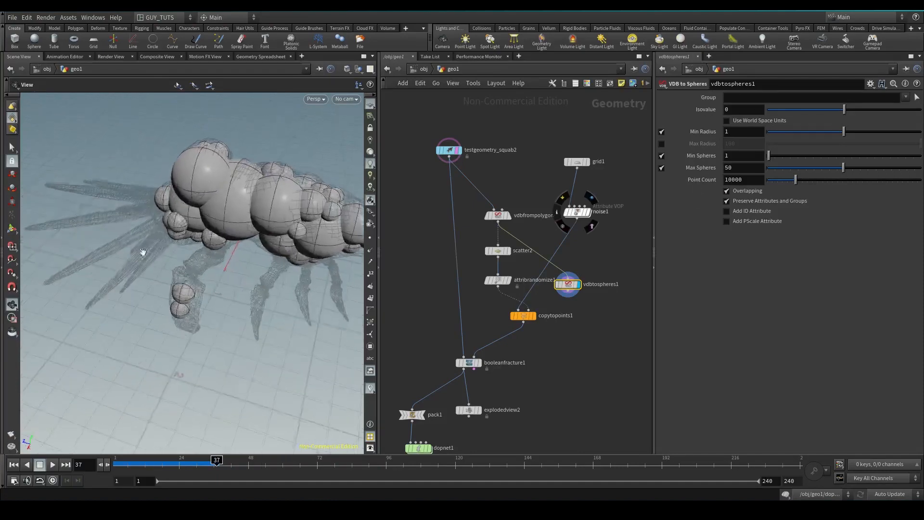
Set Max Spheres of vdbtospheres1 to 1000
{"action": "scroll", "coordinate": [571, 289], "scroll_direction": "up", "scroll_amount": 3}
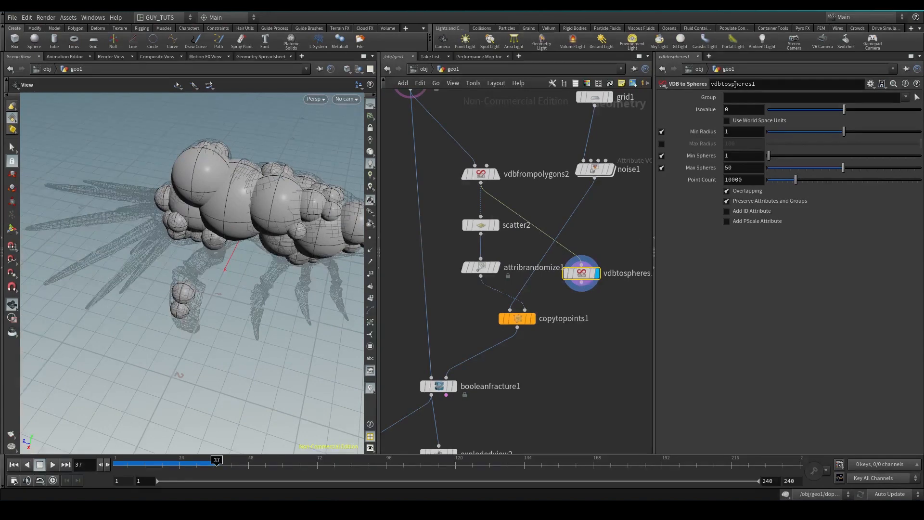
{"action": "key", "text": "BackSpace"}
{"action": "key", "text": "BackSpace"}
{"action": "type", "text": "1000"}
{"action": "key", "text": "Return"}
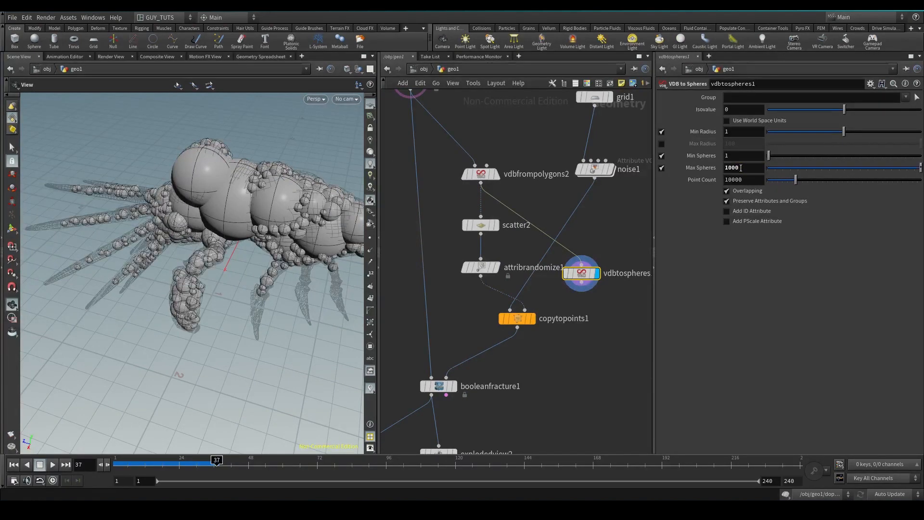
Adjust the isovalue of vdbtospheres1 to 0.141
{"action": "left_click_drag", "start_coordinate": [212, 269], "coordinate": [221, 248]}
{"action": "left_click_drag", "start_coordinate": [847, 110], "coordinate": [834, 116]}
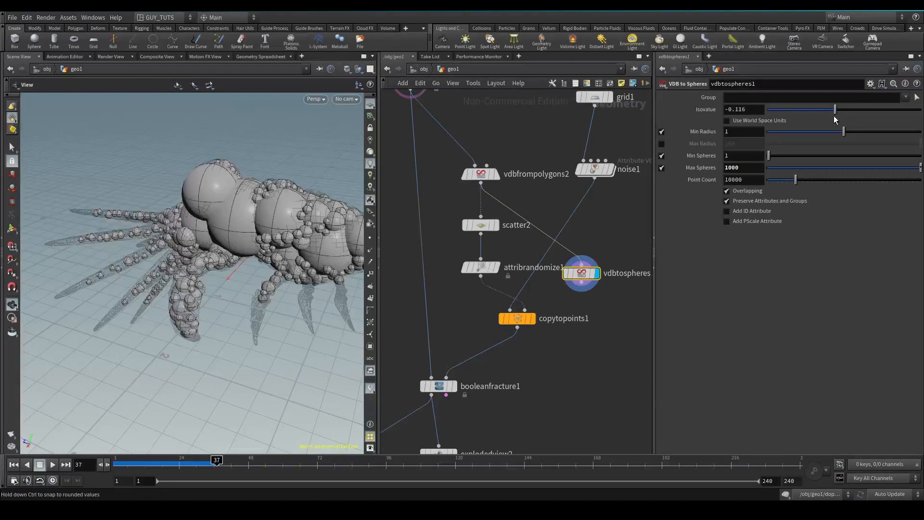
{"action": "left_click", "coordinate": [480, 174]}
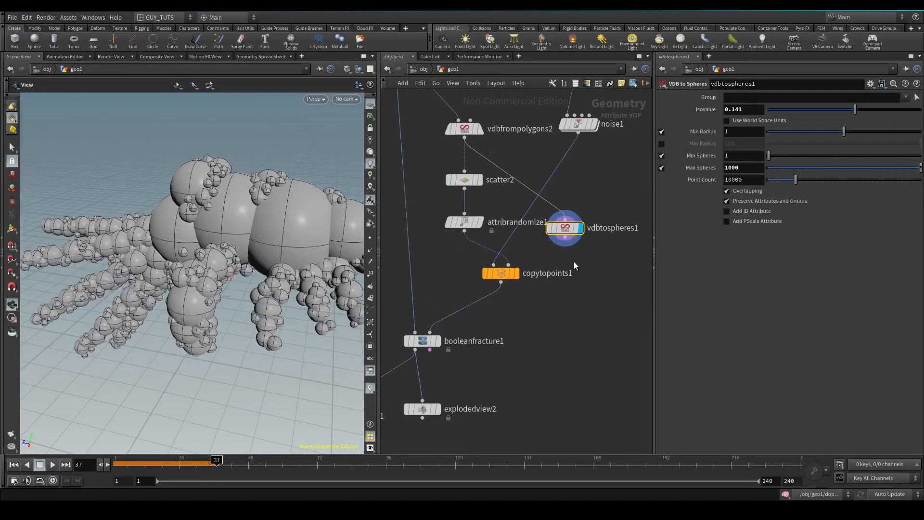
Add a Convert node after vdbtospheres1, display it, and set its U level of detail to 1
{"action": "key", "text": "Tab"}
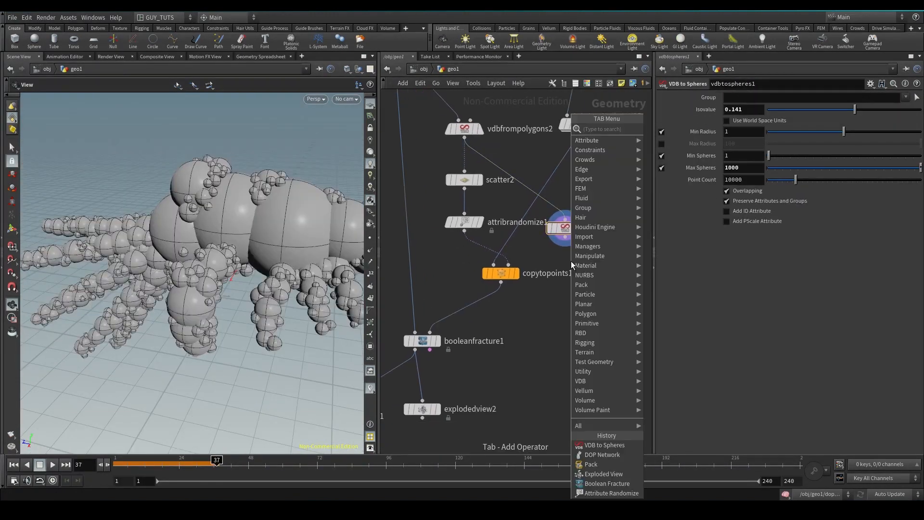
{"action": "type", "text": "con"}
{"action": "key", "text": "Down"}
{"action": "key", "text": "Down"}
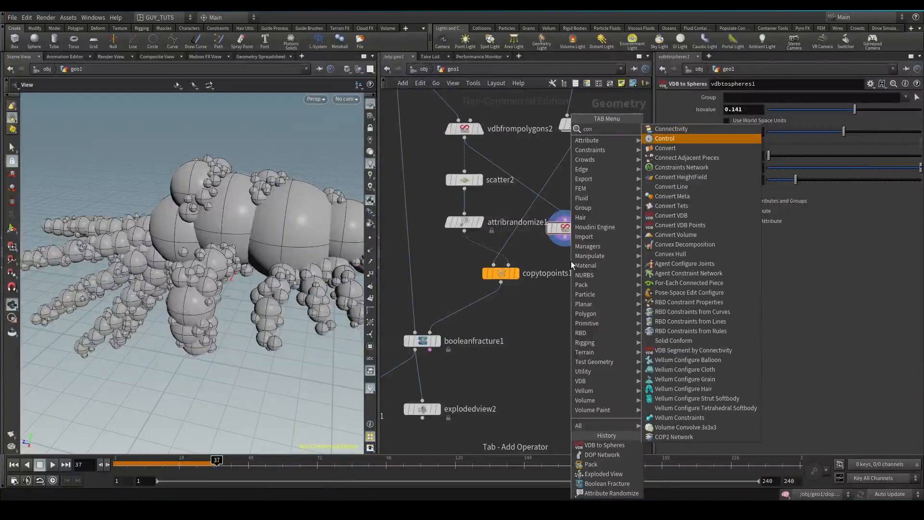
{"action": "key", "text": "Return"}
{"action": "left_click", "coordinate": [566, 293]}
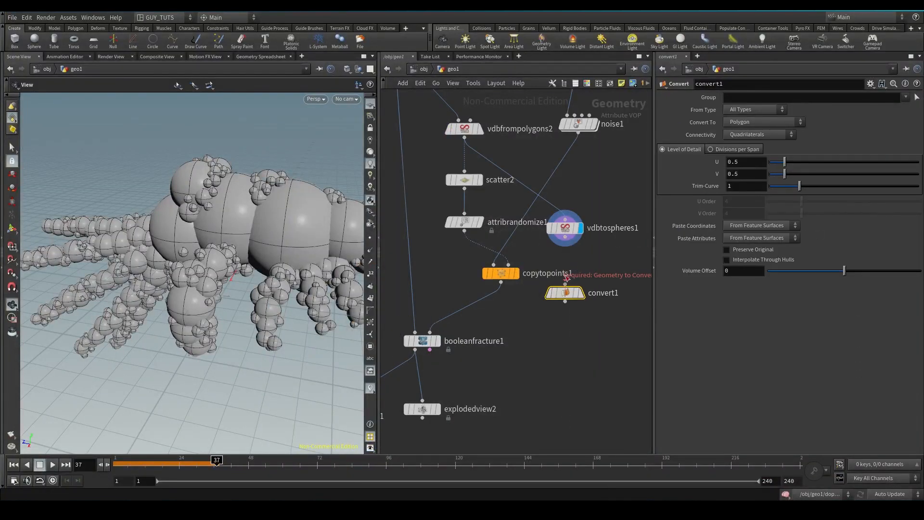
{"action": "left_click", "coordinate": [576, 294]}
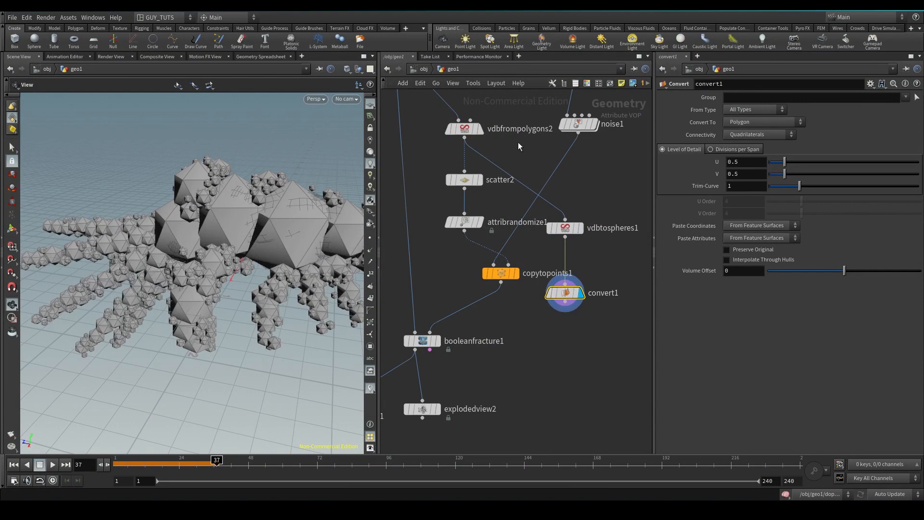
{"action": "left_click_drag", "start_coordinate": [784, 163], "coordinate": [837, 162]}
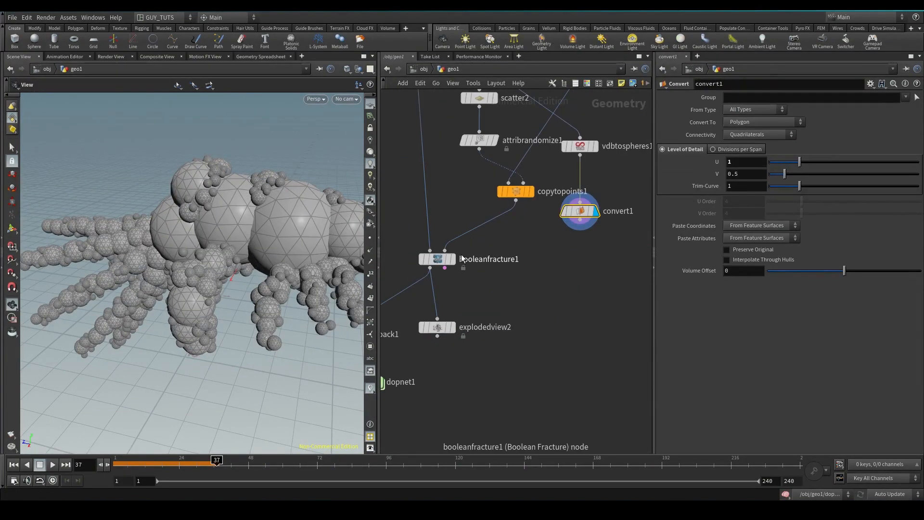
Connect convert1 to the second input of booleanfracture1 in place of copytopoints1, and save the scene
{"action": "left_click", "coordinate": [445, 250]}
{"action": "left_click", "coordinate": [580, 219]}
{"action": "middle_click_drag", "start_coordinate": [560, 269], "coordinate": [590, 278]}
{"action": "key", "text": "ctrl+s"}
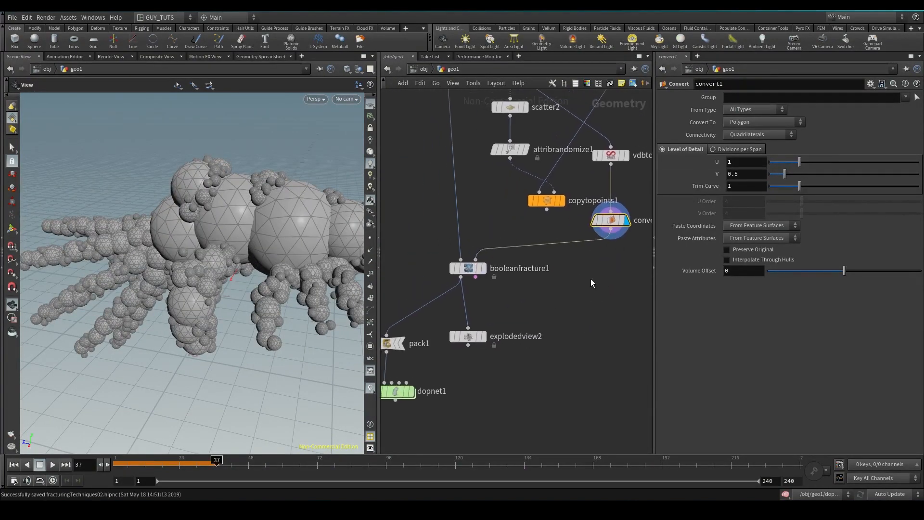
Display explodedview2 and examine the sphere-cut pieces of the squab from several angles
{"action": "left_click", "coordinate": [483, 337]}
{"action": "left_click_drag", "start_coordinate": [115, 231], "coordinate": [214, 238]}
{"action": "right_click_drag", "start_coordinate": [215, 237], "coordinate": [250, 159]}
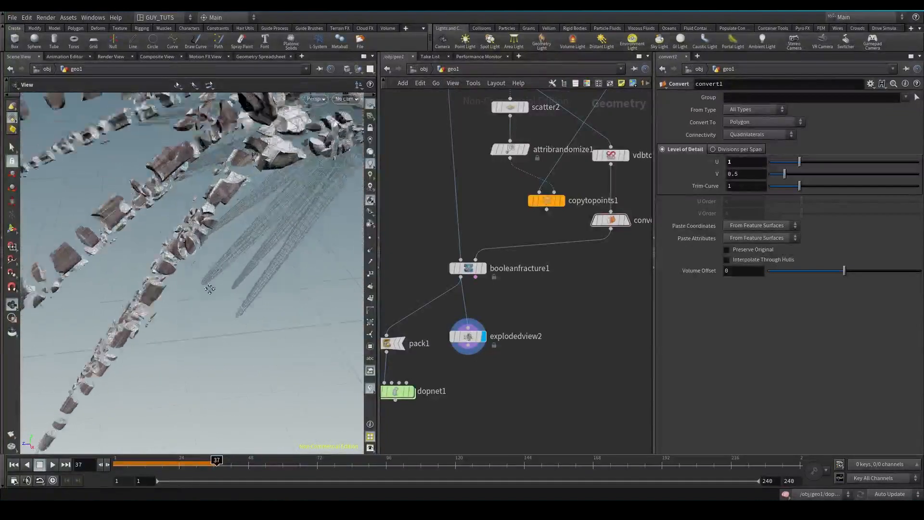
{"action": "middle_click_drag", "start_coordinate": [250, 158], "coordinate": [260, 187]}
{"action": "left_click_drag", "start_coordinate": [270, 229], "coordinate": [166, 192]}
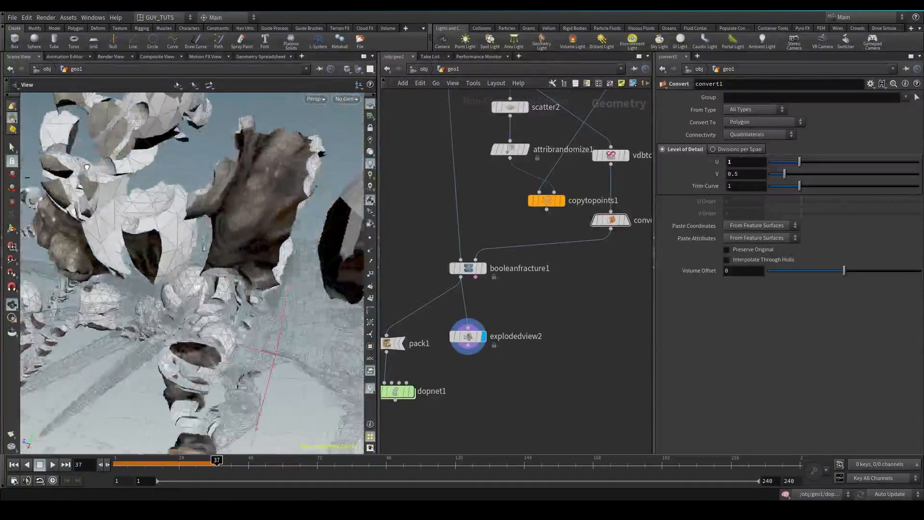
{"action": "right_click_drag", "start_coordinate": [166, 192], "coordinate": [159, 211]}
{"action": "left_click_drag", "start_coordinate": [159, 212], "coordinate": [271, 166]}
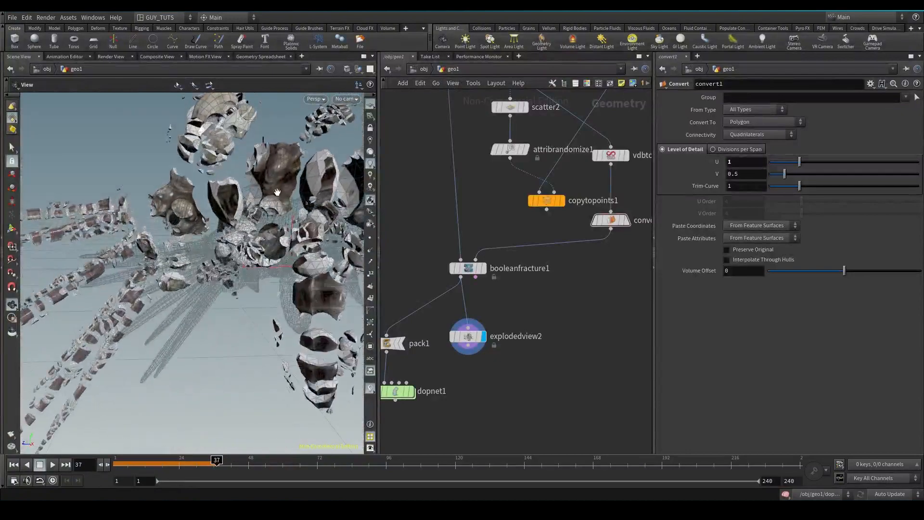
{"action": "left_click_drag", "start_coordinate": [233, 153], "coordinate": [246, 290]}
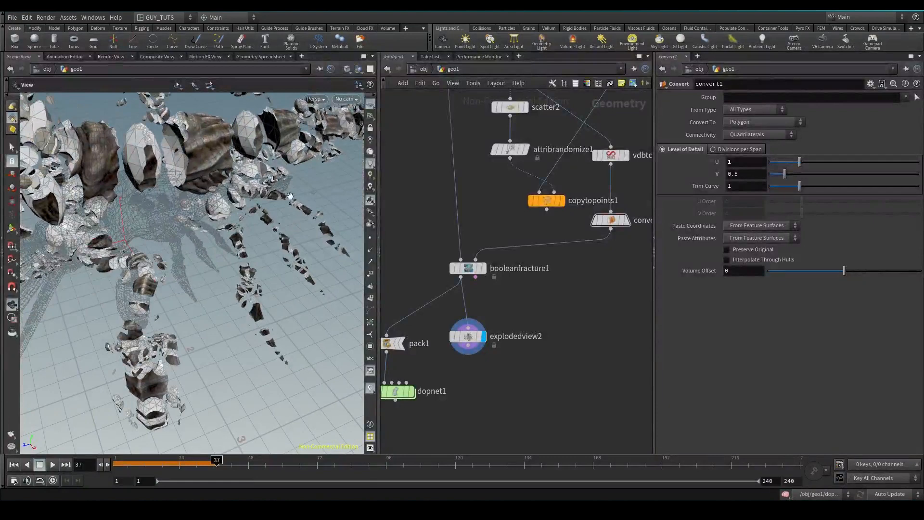
{"action": "left_click_drag", "start_coordinate": [290, 196], "coordinate": [269, 161]}
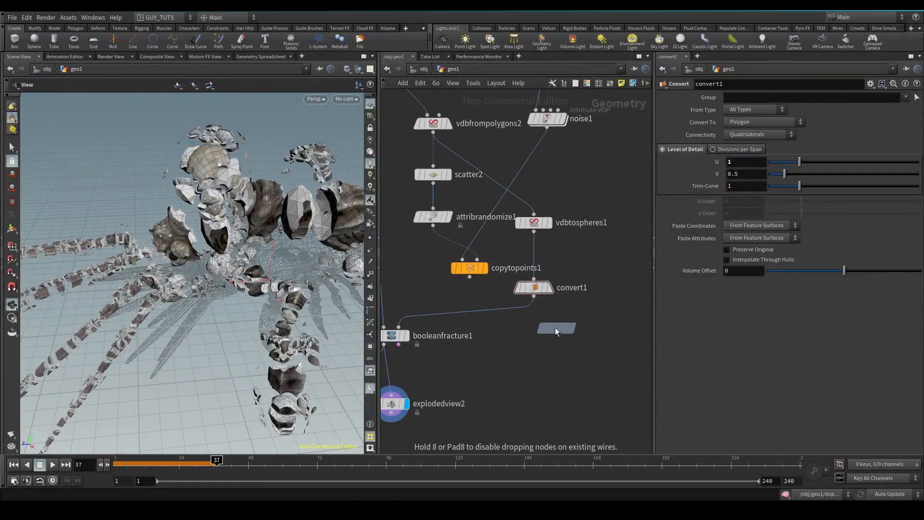
Insert a copy of the noise1 Attribute VOP between convert1 and booleanfracture1
{"action": "left_click", "coordinate": [556, 328]}
{"action": "mouse_move", "coordinate": [535, 333]}
{"action": "left_mouse_down"}
{"action": "mouse_move", "coordinate": [532, 313]}
{"action": "mouse_move", "coordinate": [530, 320]}
{"action": "left_mouse_up"}
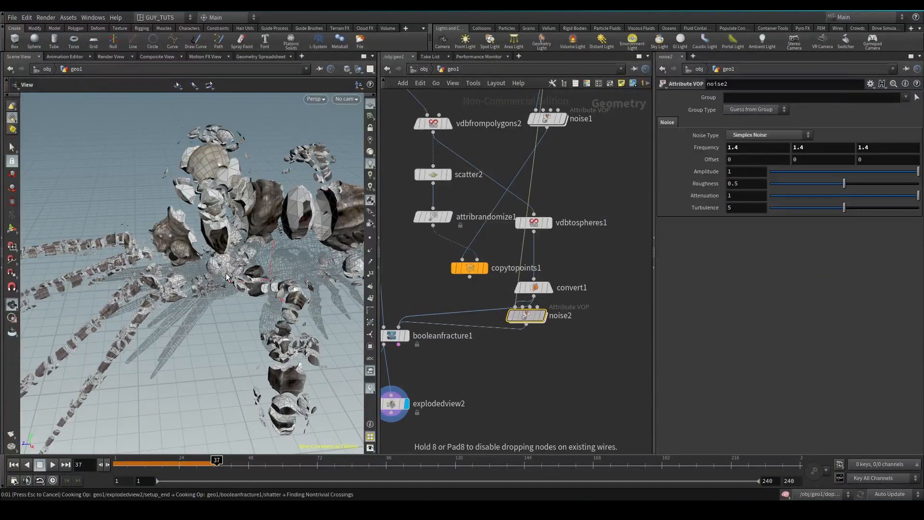
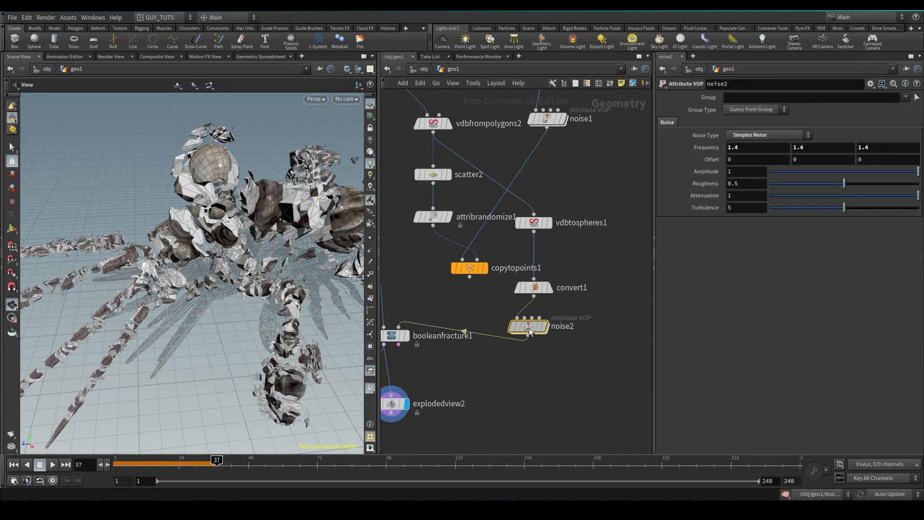
{"action": "left_click_drag", "start_coordinate": [527, 324], "coordinate": [535, 326]}
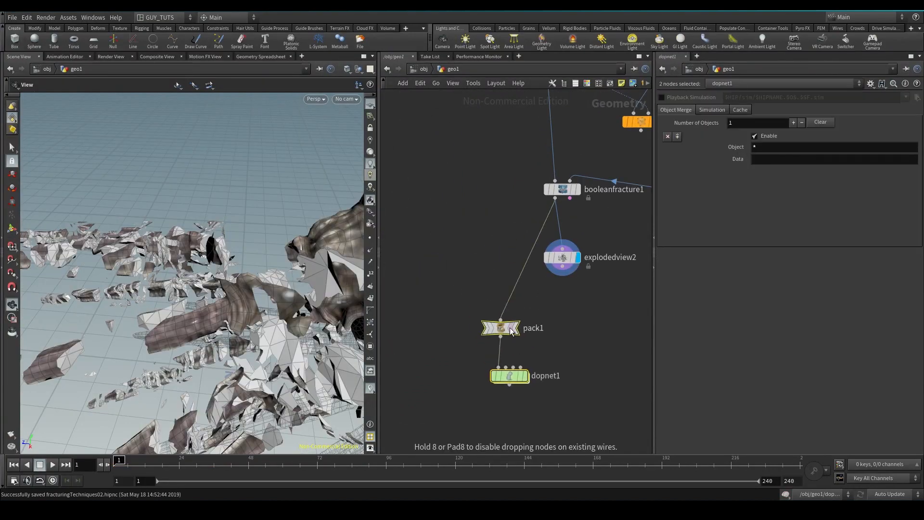
Connect explodedview2 to the input of pack1 in place of booleanfracture1
{"action": "left_click", "coordinate": [520, 308]}
{"action": "left_click_drag", "start_coordinate": [500, 319], "coordinate": [562, 266]}
{"action": "middle_click_drag", "start_coordinate": [556, 366], "coordinate": [552, 295]}
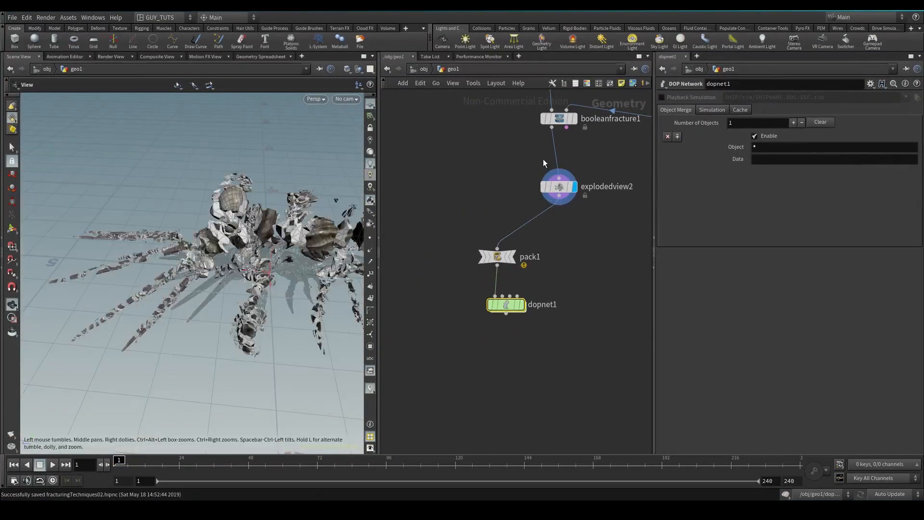
{"action": "left_click_drag", "start_coordinate": [497, 249], "coordinate": [552, 128]}
{"action": "middle_click_drag", "start_coordinate": [504, 257], "coordinate": [586, 253]}
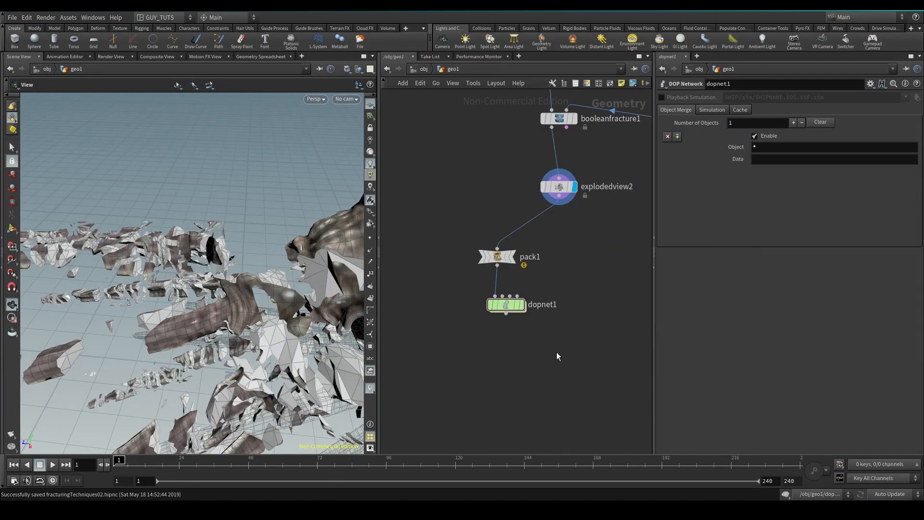
Enter dopnet1 and frame the squab and the ground plane from a low angle
{"action": "mouse_move", "coordinate": [512, 308]}
{"action": "double_click", "coordinate": [506, 305]}
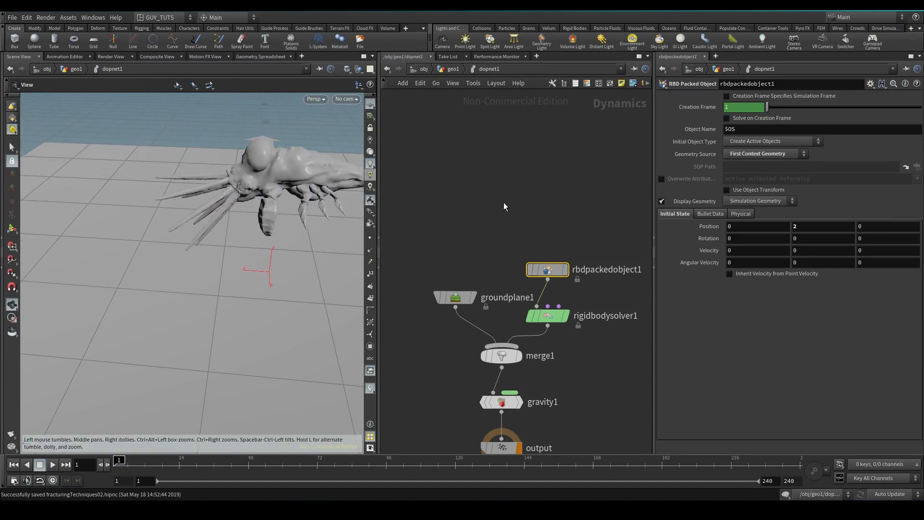
{"action": "left_click_drag", "start_coordinate": [269, 239], "coordinate": [196, 425]}
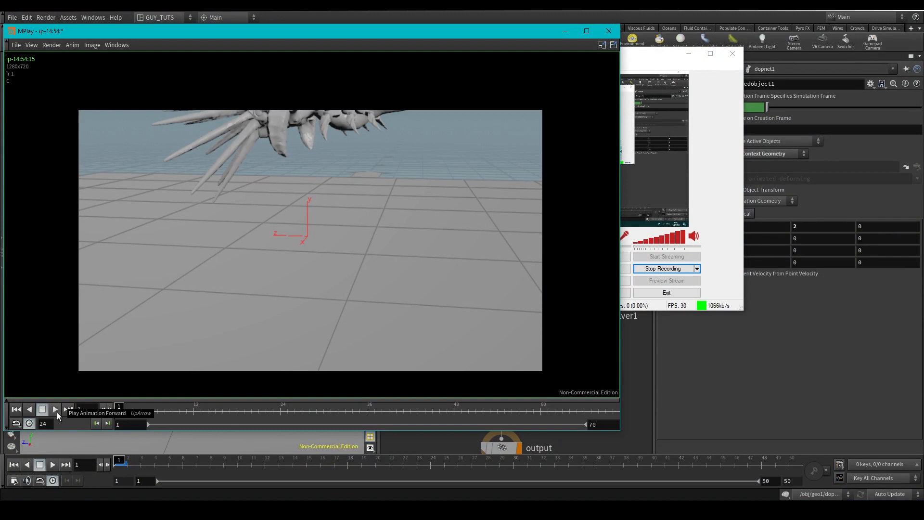
Play the simulation flipbook in MPlay and scrub through its frames to examine how the squab shatters
{"action": "left_click", "coordinate": [55, 412]}
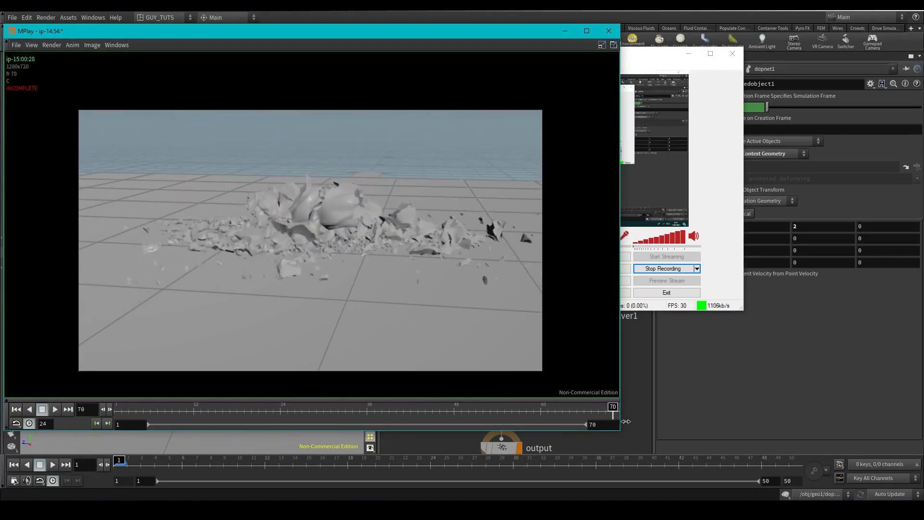
{"action": "left_click", "coordinate": [207, 407]}
{"action": "left_click_drag", "start_coordinate": [207, 407], "coordinate": [416, 409]}
{"action": "left_click_drag", "start_coordinate": [175, 410], "coordinate": [588, 408]}
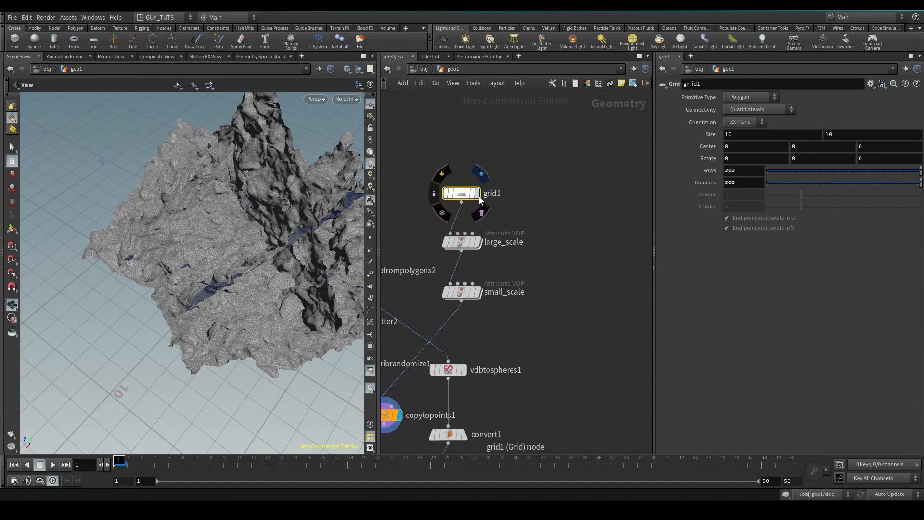
Display grid1, frame it in the viewport, and move the node up to open space above large_scale
{"action": "left_click", "coordinate": [478, 195]}
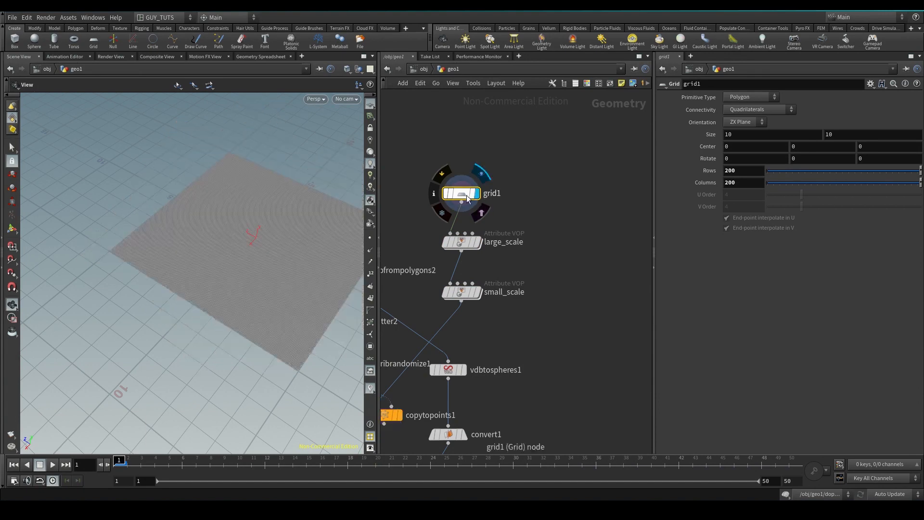
{"action": "key", "text": "g"}
{"action": "left_click_drag", "start_coordinate": [234, 255], "coordinate": [109, 282]}
{"action": "right_click_drag", "start_coordinate": [109, 282], "coordinate": [306, 246]}
{"action": "middle_click_drag", "start_coordinate": [306, 246], "coordinate": [267, 145]}
{"action": "middle_click_drag", "start_coordinate": [537, 225], "coordinate": [560, 277]}
{"action": "left_click_drag", "start_coordinate": [484, 248], "coordinate": [491, 191]}
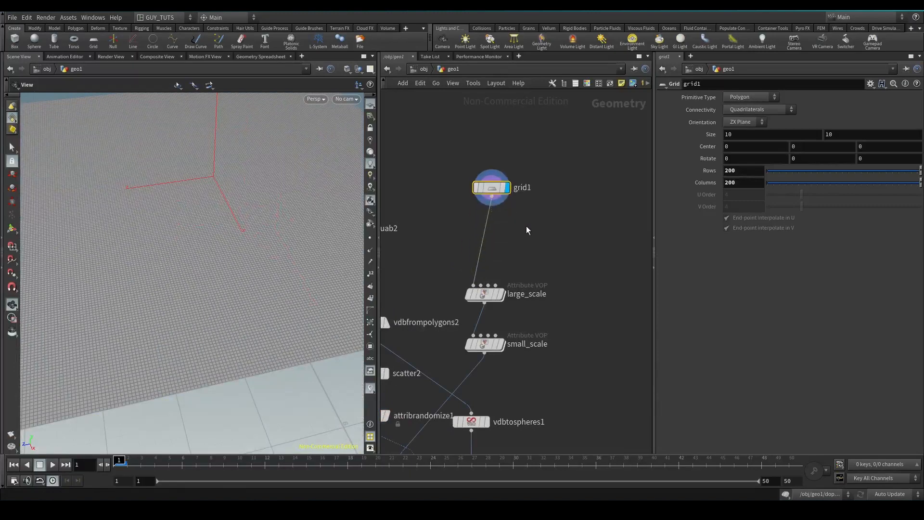
Insert a Copy and Transform node between grid1 and large_scale, display it, and align it under grid1
{"action": "key", "text": "Tab"}
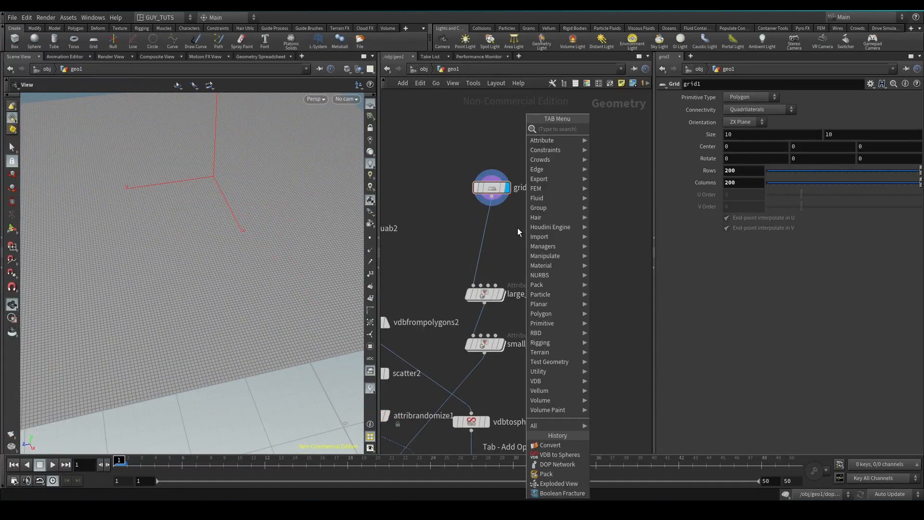
{"action": "left_click", "coordinate": [510, 230]}
{"action": "key", "text": "Tab"}
{"action": "type", "text": "cop"}
{"action": "left_click", "coordinate": [600, 157]}
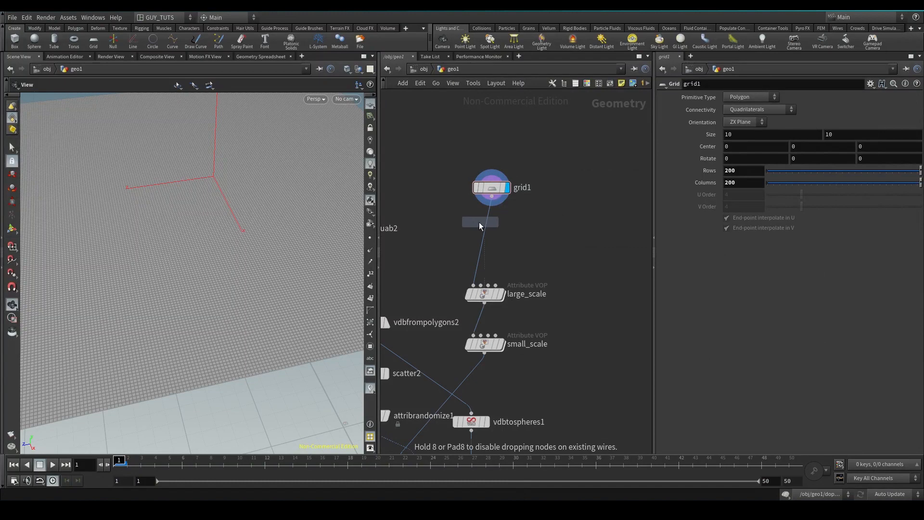
{"action": "left_click", "coordinate": [483, 225]}
{"action": "left_click", "coordinate": [500, 226]}
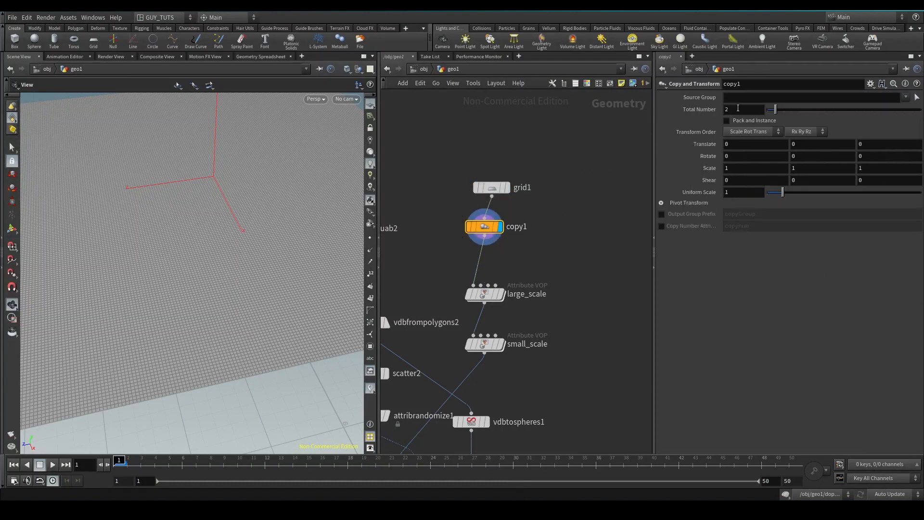
{"action": "left_click_drag", "start_coordinate": [485, 228], "coordinate": [491, 234]}
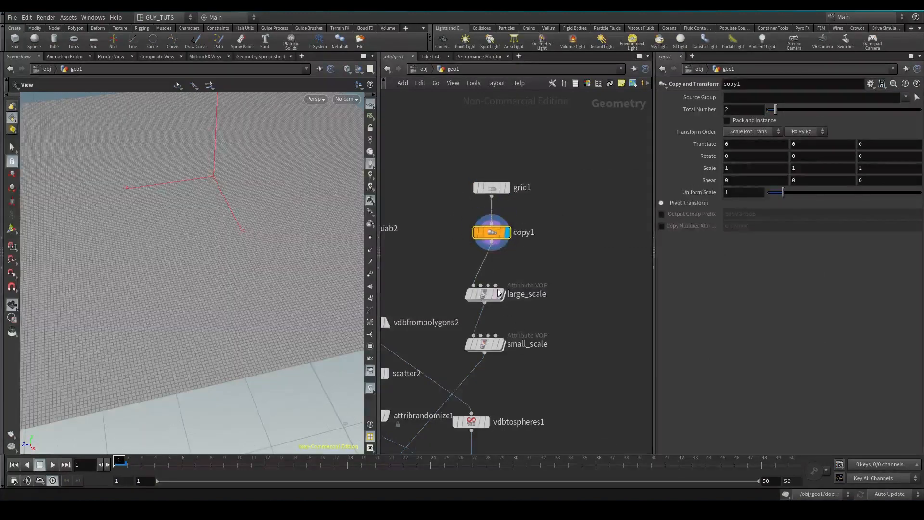
Enable the copy number attribute on copy1 and check the node's information for the resulting primitive attribute
{"action": "middle_click_drag", "start_coordinate": [505, 243], "coordinate": [511, 228]}
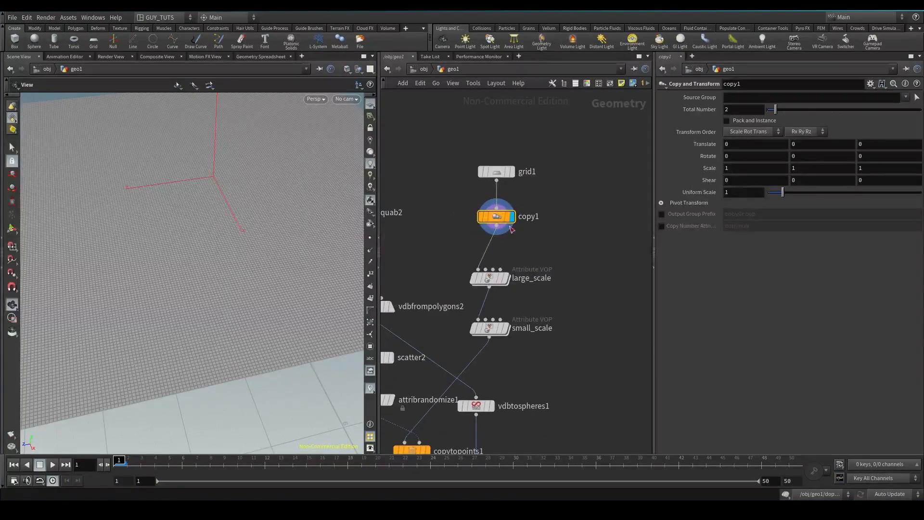
{"action": "left_click", "coordinate": [662, 226]}
{"action": "middle_click", "coordinate": [497, 217]}
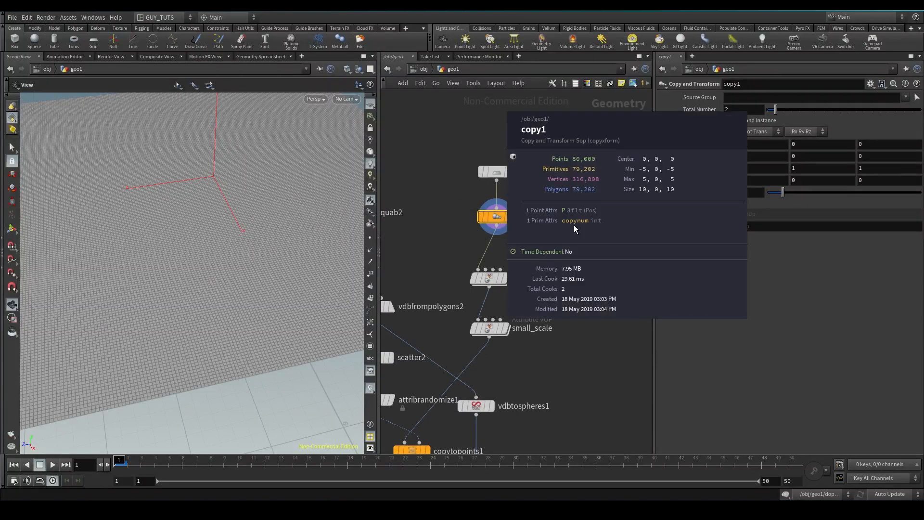
Inside the large_scale VOP, add an Import Primitive Attribute node and place it below turbnoise1
{"action": "middle_click_drag", "start_coordinate": [522, 269], "coordinate": [547, 214]}
{"action": "left_click_drag", "start_coordinate": [513, 223], "coordinate": [521, 226]}
{"action": "double_click", "coordinate": [522, 226]}
{"action": "middle_click_drag", "start_coordinate": [489, 220], "coordinate": [515, 199]}
{"action": "key", "text": "Tab"}
{"action": "type", "text": "prim"}
{"action": "key", "text": "Down"}
{"action": "key", "text": "Down"}
{"action": "key", "text": "Down"}
{"action": "key", "text": "Down"}
{"action": "key", "text": "Return"}
{"action": "left_click", "coordinate": [495, 187]}
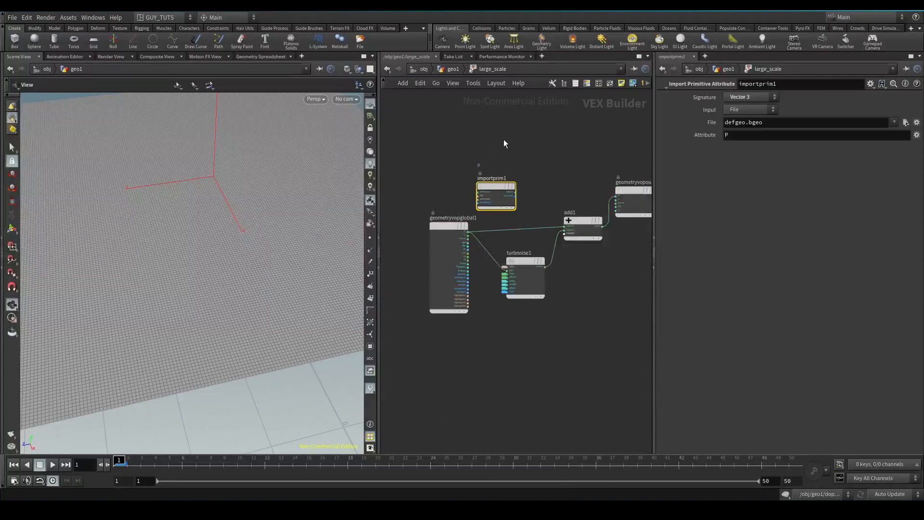
{"action": "left_click_drag", "start_coordinate": [498, 184], "coordinate": [501, 337]}
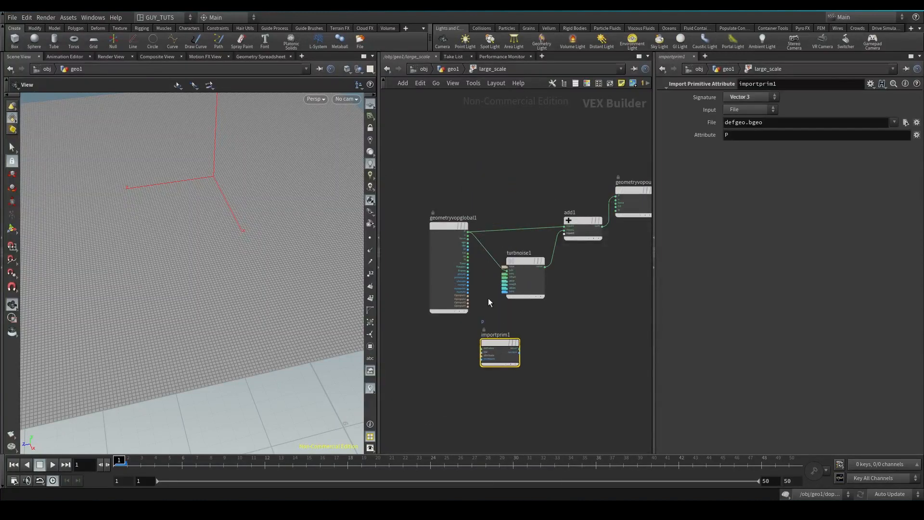
Connect OpInput1 to the file input of importprim1 and set its attribute to copynum
{"action": "scroll", "coordinate": [488, 298], "scroll_direction": "up", "scroll_amount": 3}
{"action": "left_click", "coordinate": [438, 293]}
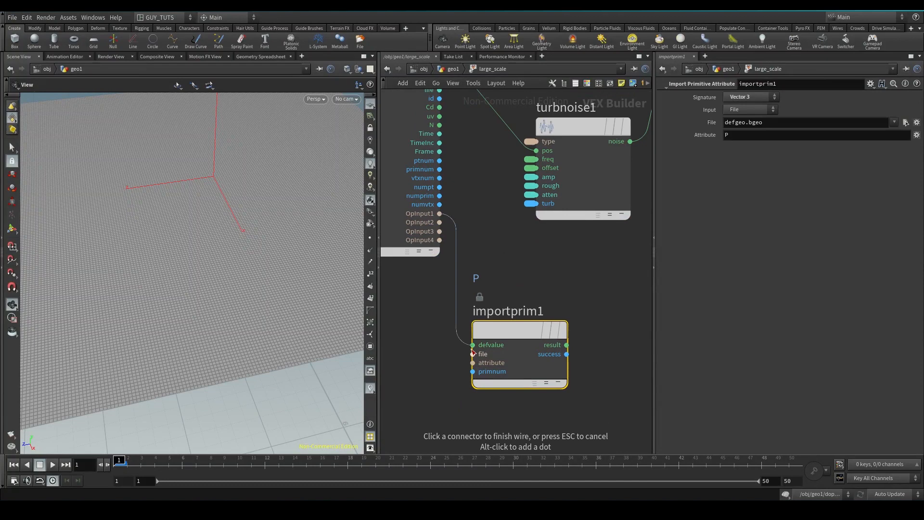
{"action": "left_click", "coordinate": [472, 354]}
{"action": "middle_click_drag", "start_coordinate": [472, 354], "coordinate": [430, 404]}
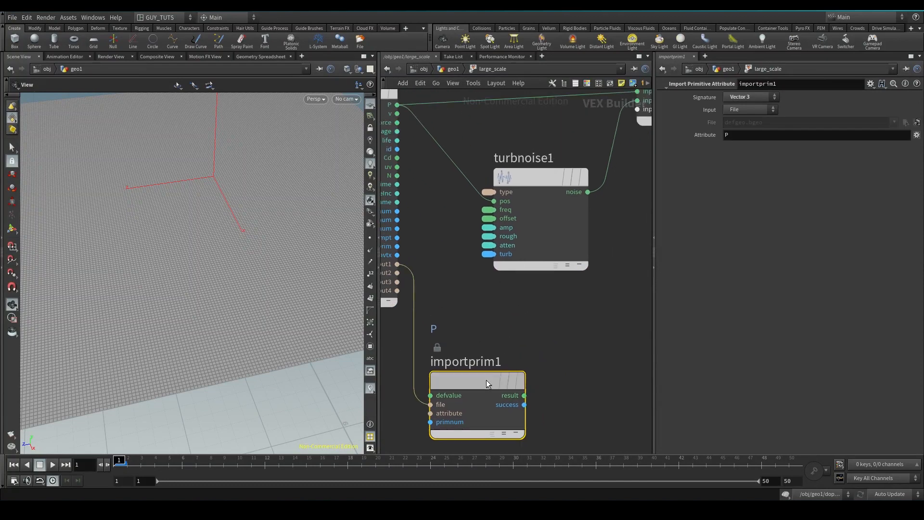
{"action": "type", "text": "cop"}
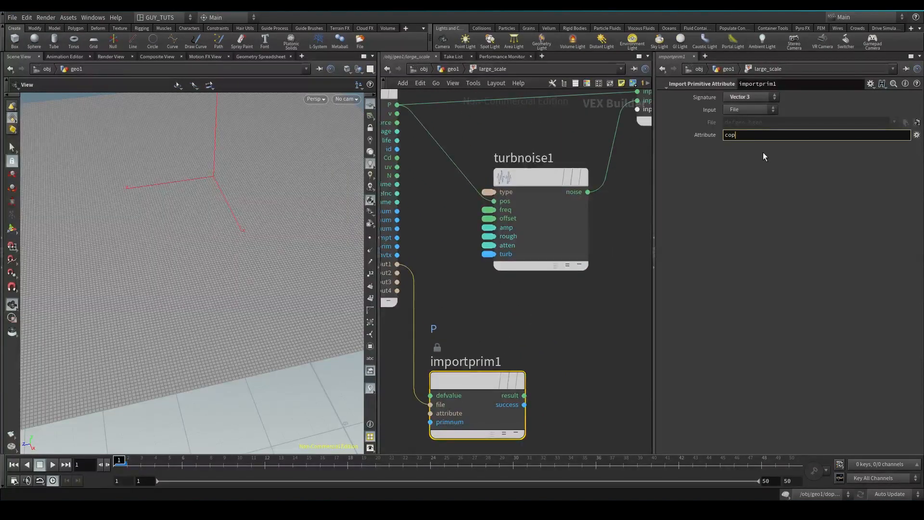
{"action": "type", "text": "ynum"}
{"action": "key", "text": "Return"}
Check copy1's attribute information, then set importprim1's input to First Input and its signature to Integer
{"action": "key", "text": "u"}
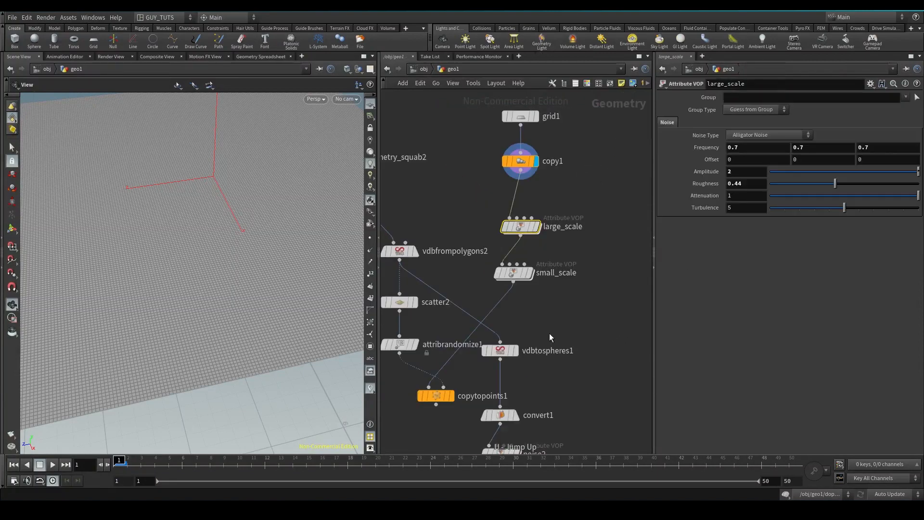
{"action": "middle_click", "coordinate": [522, 167]}
{"action": "key", "text": "i"}
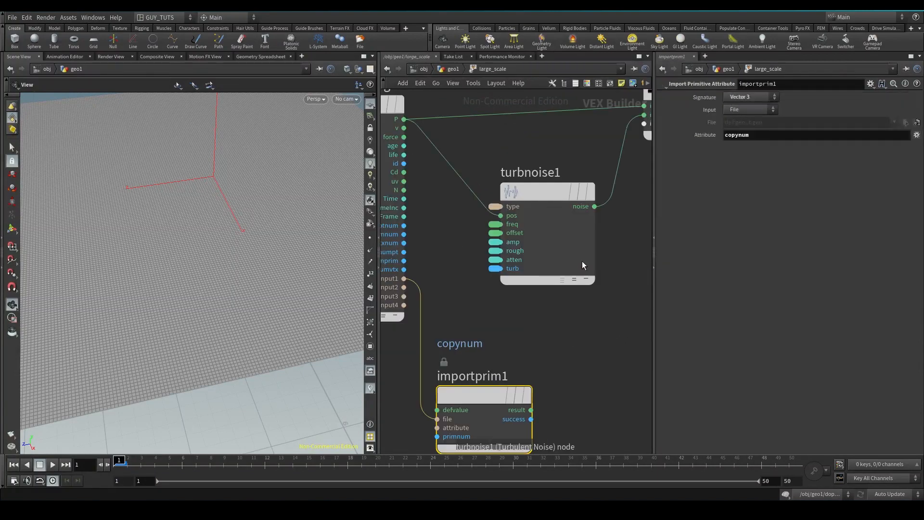
{"action": "left_click", "coordinate": [742, 112]}
{"action": "left_click", "coordinate": [740, 137]}
{"action": "left_click", "coordinate": [745, 96]}
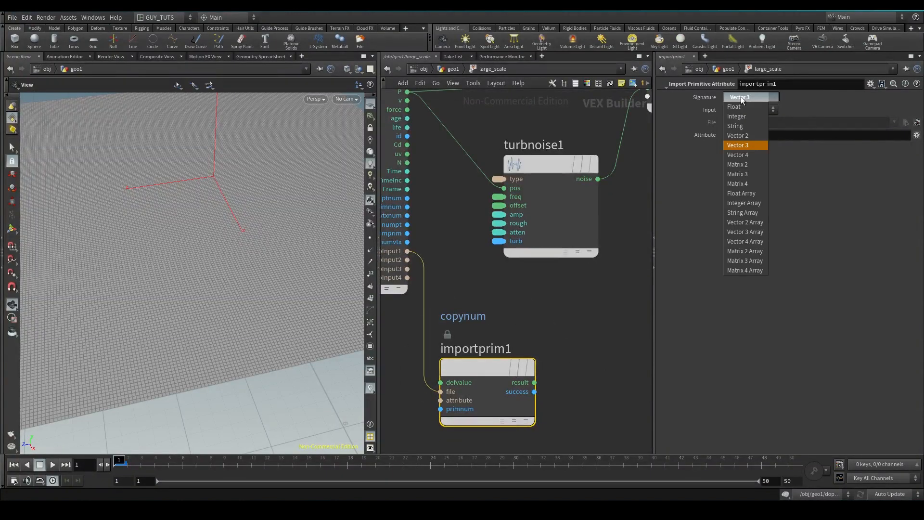
{"action": "left_click", "coordinate": [745, 117]}
Add an Integer to Float node and feed it the result output of importprim1
{"action": "left_click", "coordinate": [548, 304]}
{"action": "key", "text": "Tab"}
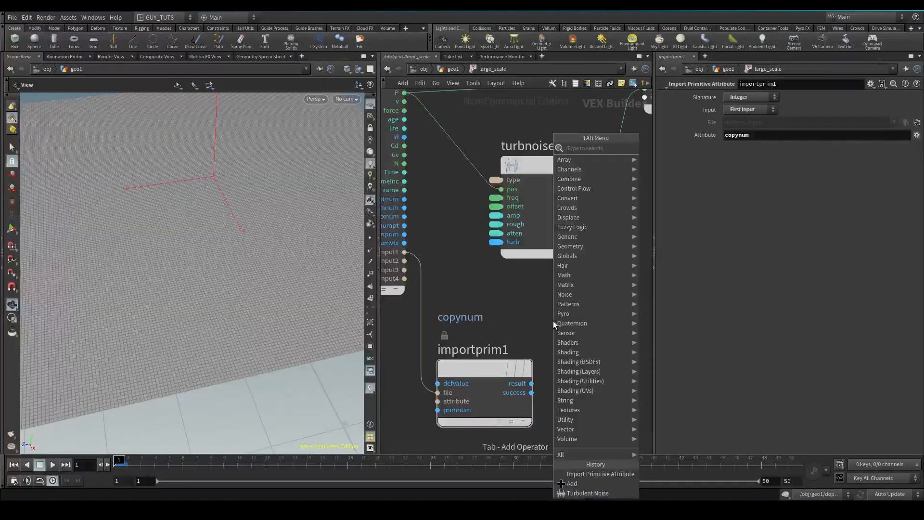
{"action": "type", "text": "int to"}
{"action": "key", "text": "Return"}
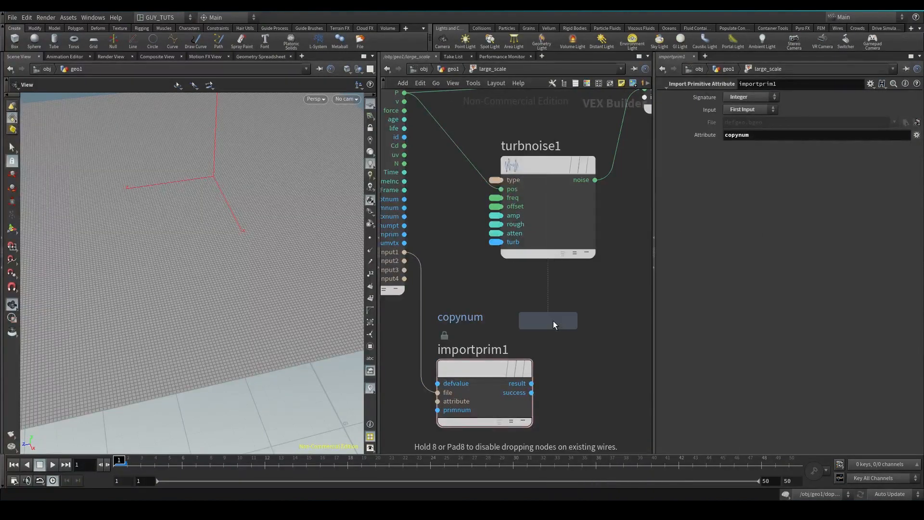
{"action": "left_click", "coordinate": [620, 368]}
{"action": "left_click_drag", "start_coordinate": [532, 383], "coordinate": [584, 383]}
{"action": "middle_click_drag", "start_coordinate": [580, 332], "coordinate": [452, 334]}
Move turbnoise1 aside, expand its offset input into a visible Parameter node, and place that node beside it
{"action": "left_click_drag", "start_coordinate": [426, 168], "coordinate": [620, 174]}
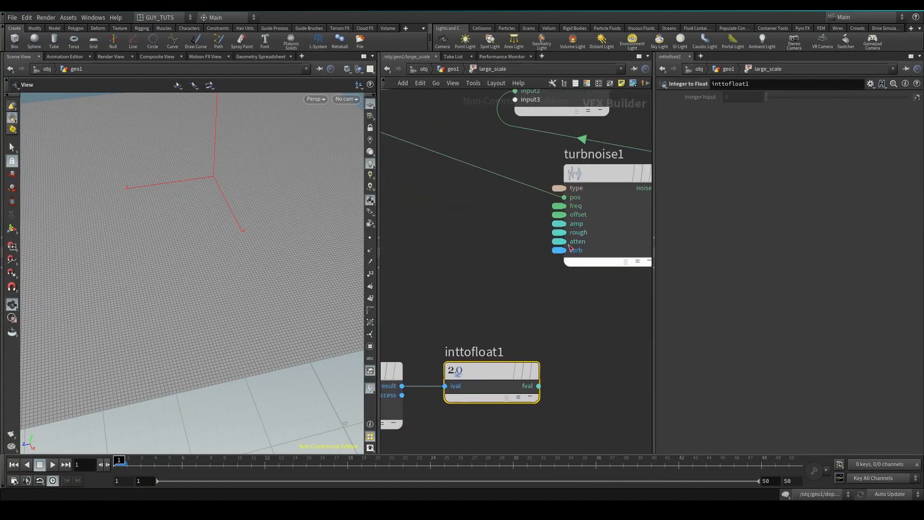
{"action": "double_click", "coordinate": [561, 213]}
{"action": "middle_click_drag", "start_coordinate": [400, 194], "coordinate": [476, 233]}
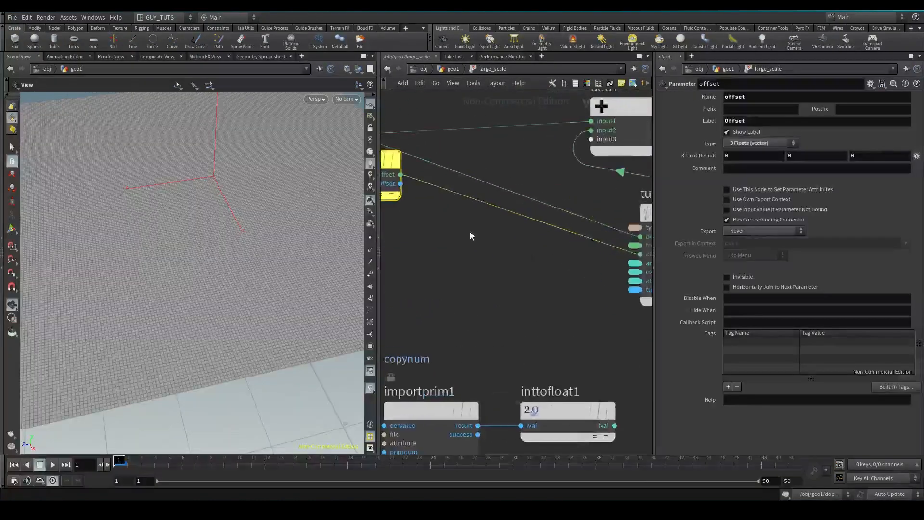
{"action": "scroll", "coordinate": [475, 233], "scroll_direction": "down", "scroll_amount": 3}
{"action": "left_click_drag", "start_coordinate": [406, 192], "coordinate": [478, 243]}
{"action": "scroll", "coordinate": [538, 287], "scroll_direction": "up", "scroll_amount": 3}
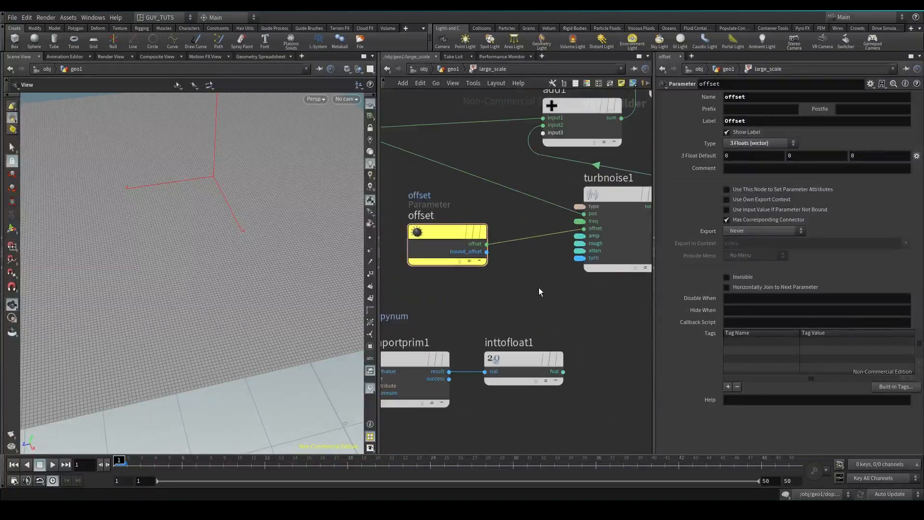
Insert an Add node between the offset parameter and the offset input of turbnoise1
{"action": "key", "text": "Tab"}
{"action": "mouse_move", "coordinate": [601, 283]}
{"action": "left_click", "coordinate": [674, 138]}
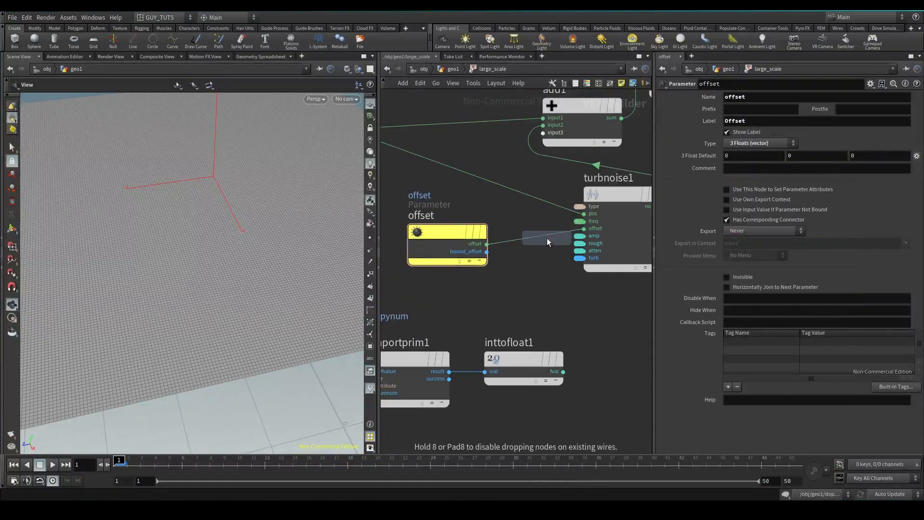
{"action": "left_click", "coordinate": [533, 250]}
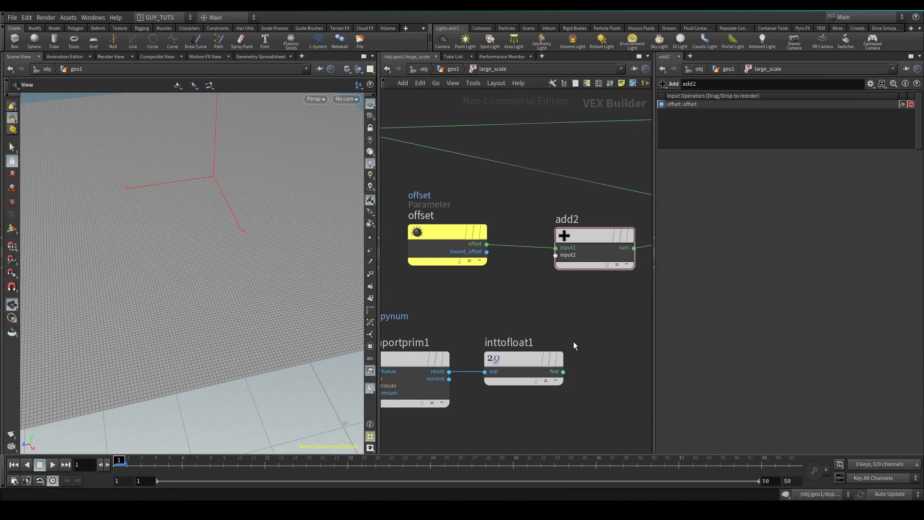
Add a Float to Vector node, connect inttofloat1 to its first component, and wire its output into add2
{"action": "key", "text": "Tab"}
{"action": "type", "text": "f"}
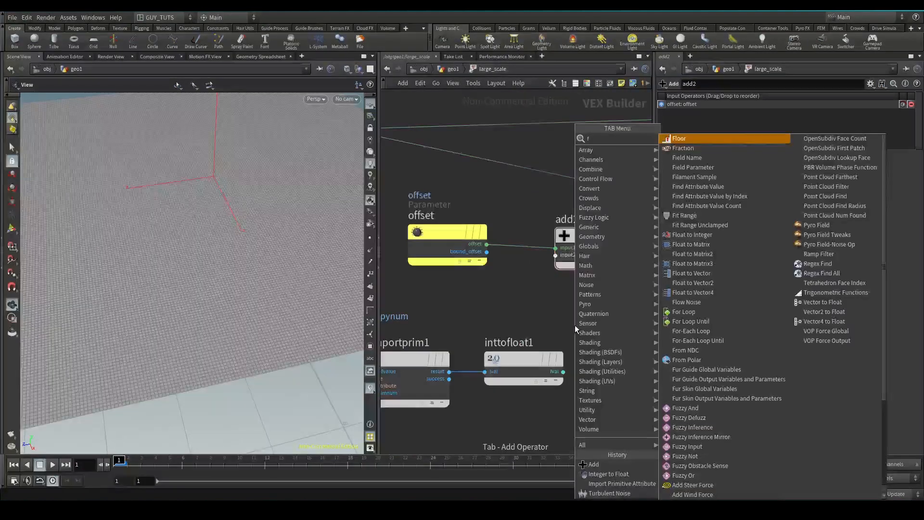
{"action": "type", "text": "tv"}
{"action": "left_click", "coordinate": [697, 139]}
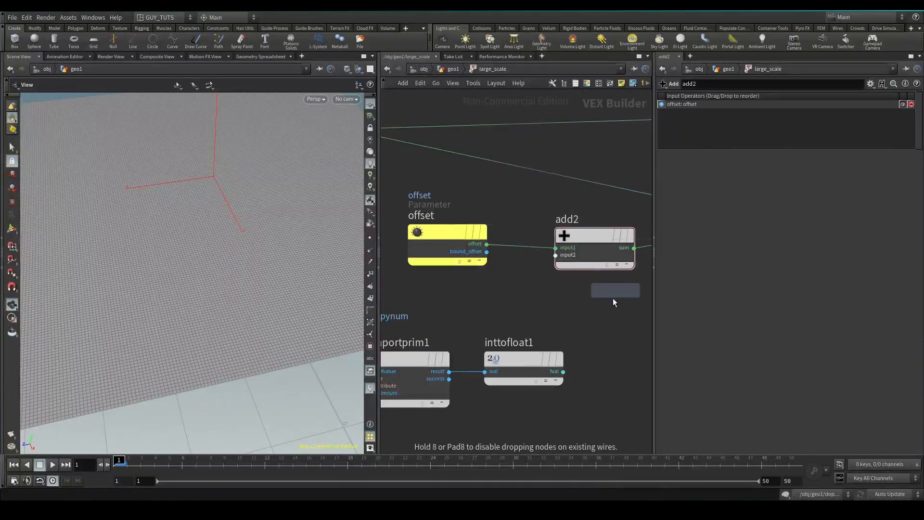
{"action": "left_click", "coordinate": [588, 332]}
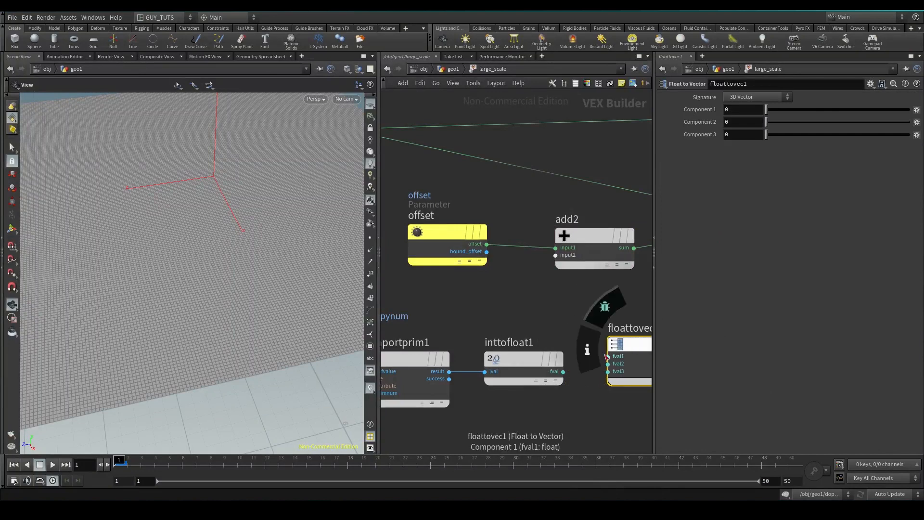
{"action": "mouse_move", "coordinate": [563, 371]}
{"action": "left_mouse_down"}
{"action": "mouse_move", "coordinate": [609, 357]}
{"action": "mouse_move", "coordinate": [481, 250]}
{"action": "left_mouse_up"}
{"action": "key", "text": "h"}
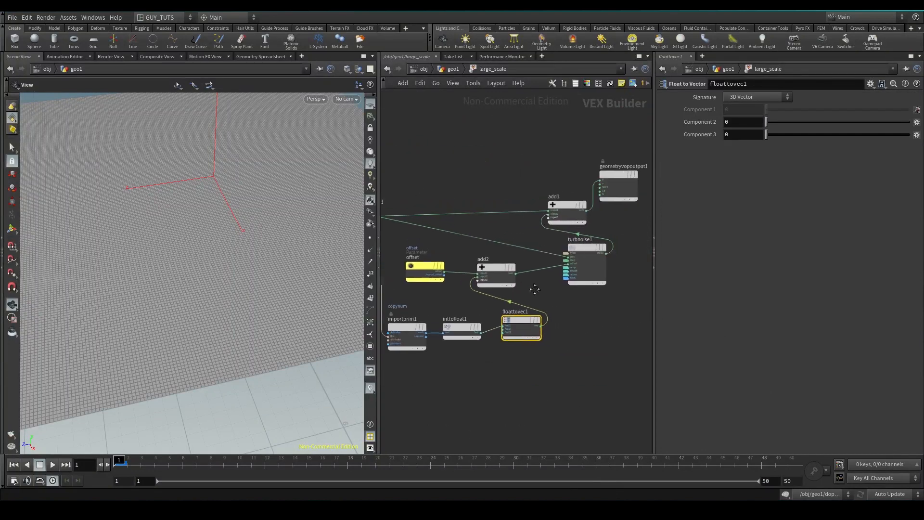
Return to the geo1 network and display large_scale to examine the noise on the copied grids
{"action": "key", "text": "u"}
{"action": "mouse_move", "coordinate": [548, 271]}
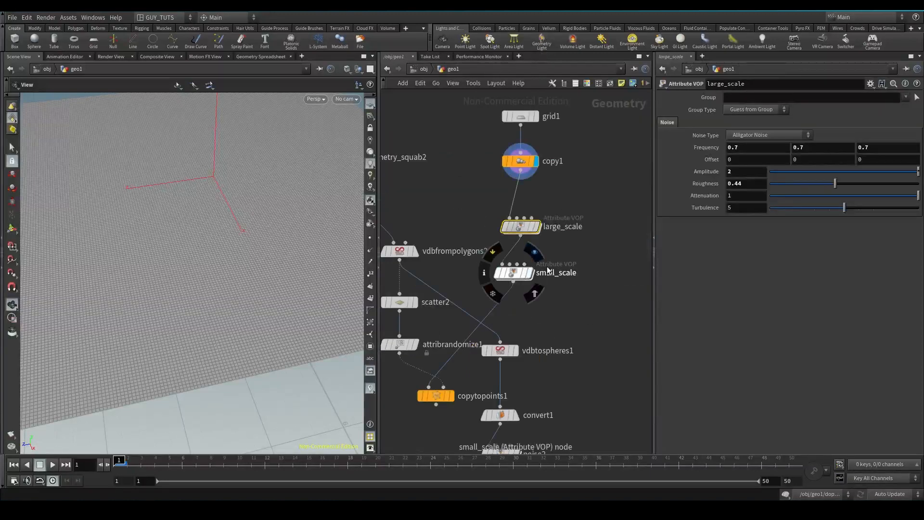
{"action": "middle_click_drag", "start_coordinate": [547, 271], "coordinate": [589, 220]}
{"action": "left_click", "coordinate": [579, 176]}
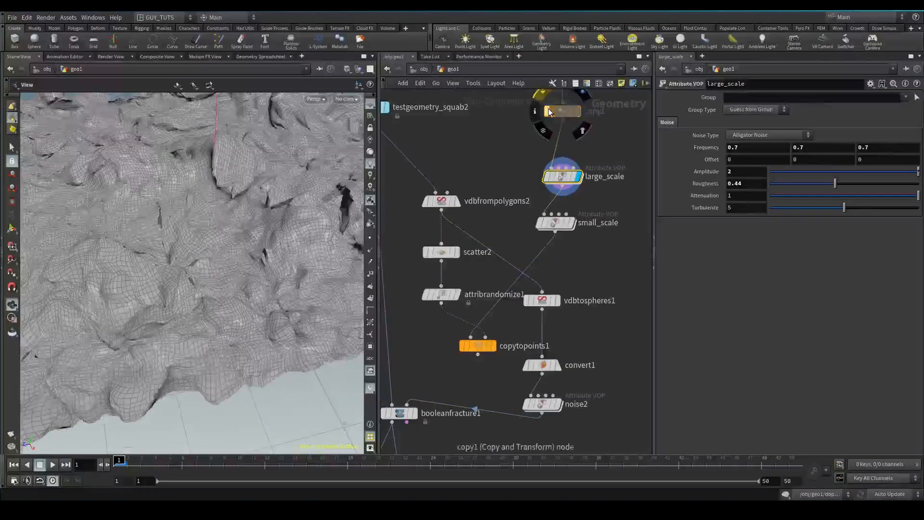
{"action": "left_click", "coordinate": [549, 112]}
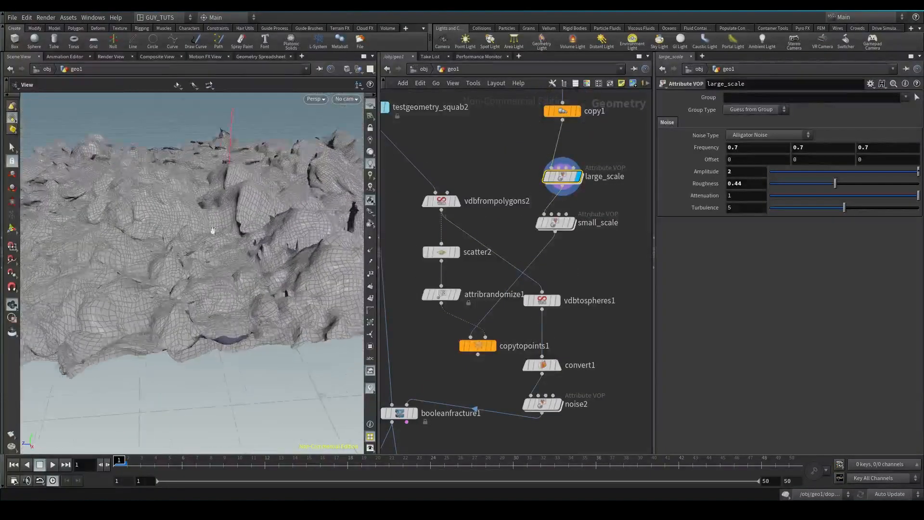
Add a Color node and connect it to the output of small_scale
{"action": "key", "text": "Tab"}
{"action": "type", "text": "color"}
{"action": "left_click", "coordinate": [685, 130]}
{"action": "left_click", "coordinate": [566, 252]}
{"action": "left_click_drag", "start_coordinate": [567, 251], "coordinate": [555, 232]}
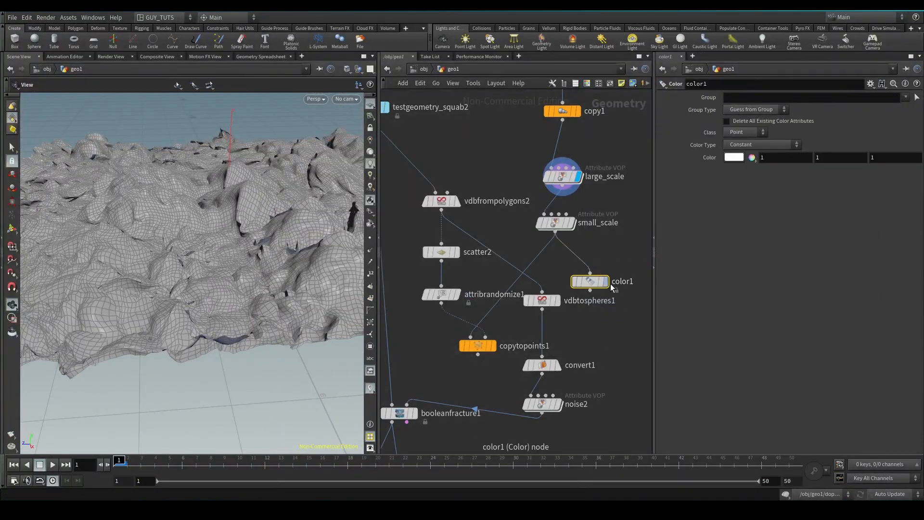
Set color1 to Primitive class with Random from Attribute colouring driven by copynum, and display its result
{"action": "left_click", "coordinate": [752, 144]}
{"action": "left_click", "coordinate": [749, 201]}
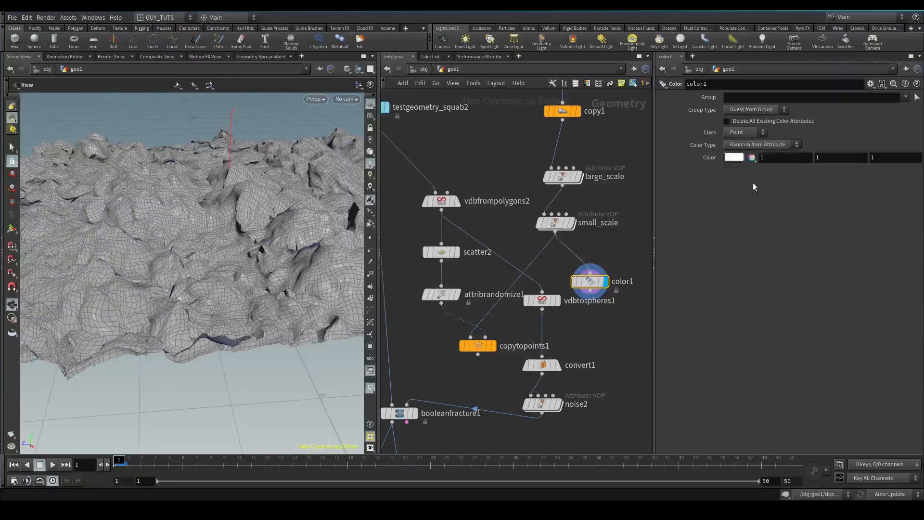
{"action": "left_click", "coordinate": [754, 169]}
{"action": "type", "text": "copynum"}
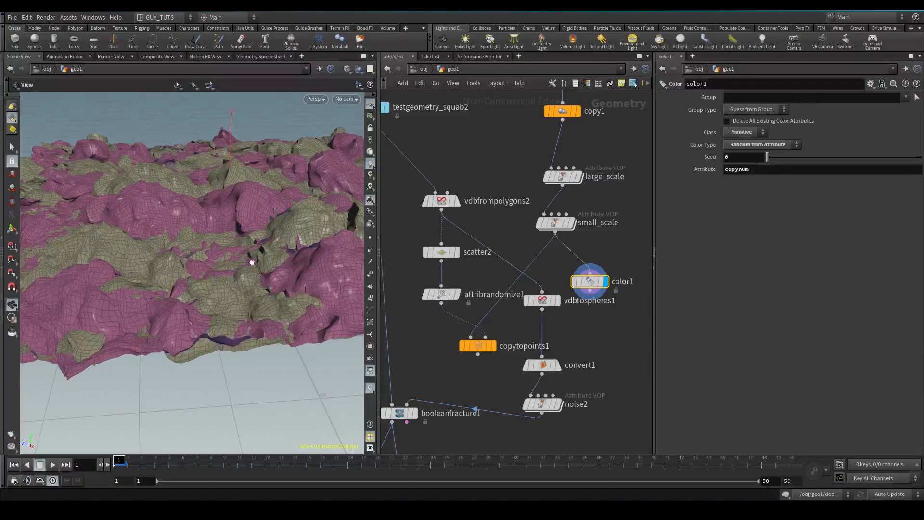
Temporarily bypass copy1 to compare the result, and examine how the randomly coloured grid copies overlap and differ in noise
{"action": "left_click_drag", "start_coordinate": [252, 258], "coordinate": [226, 289]}
{"action": "left_click", "coordinate": [547, 114]}
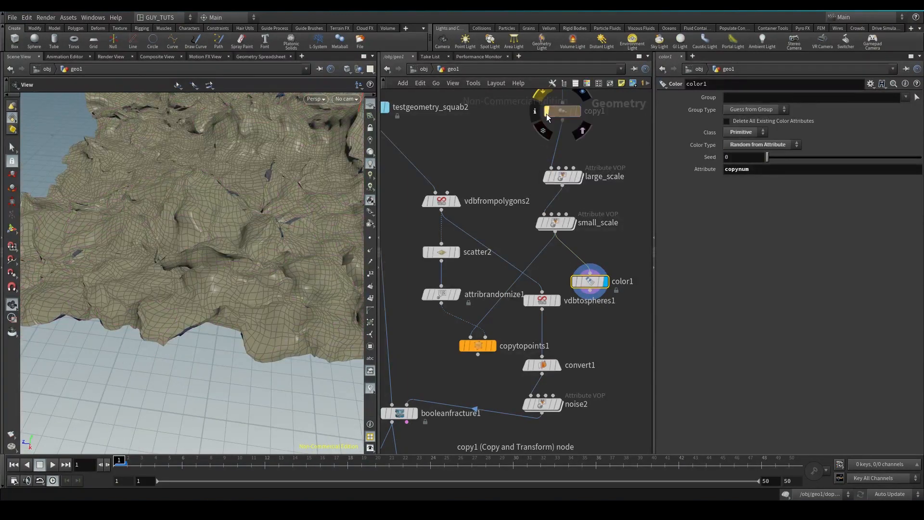
{"action": "left_click", "coordinate": [546, 114]}
{"action": "middle_click_drag", "start_coordinate": [481, 128], "coordinate": [527, 153]}
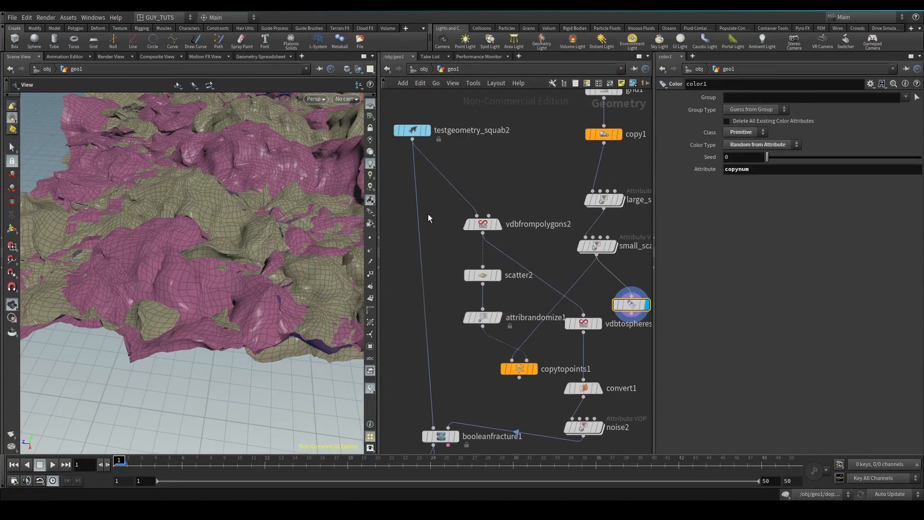
{"action": "left_click_drag", "start_coordinate": [211, 308], "coordinate": [188, 264]}
{"action": "scroll", "coordinate": [239, 208], "scroll_direction": "up", "scroll_amount": 5}
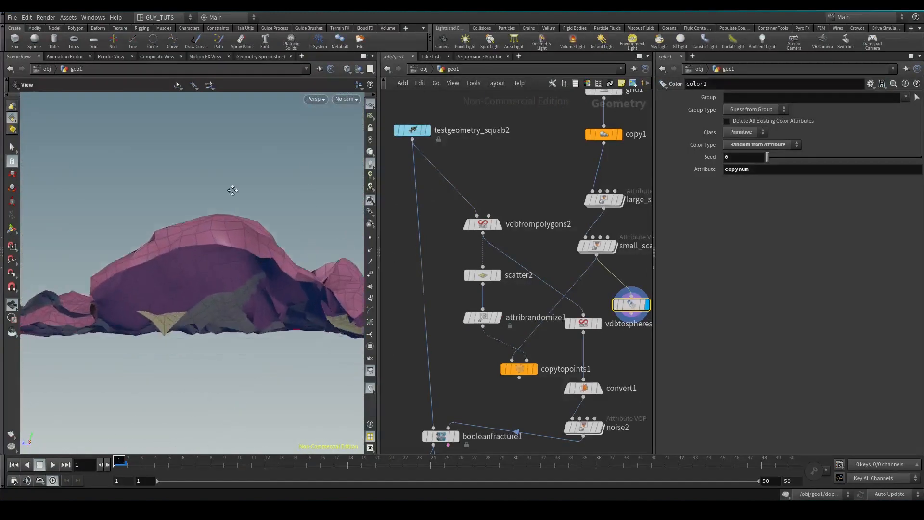
{"action": "left_click_drag", "start_coordinate": [235, 213], "coordinate": [216, 200]}
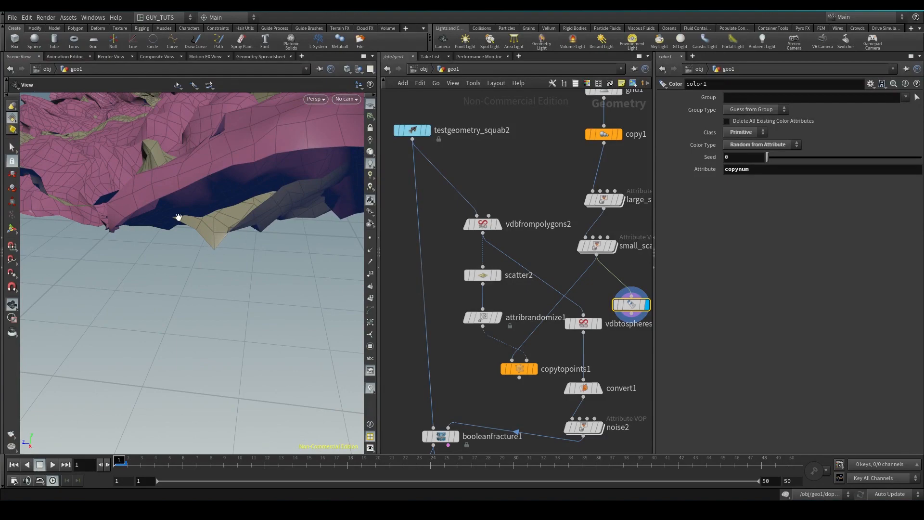
{"action": "left_click_drag", "start_coordinate": [291, 205], "coordinate": [41, 161]}
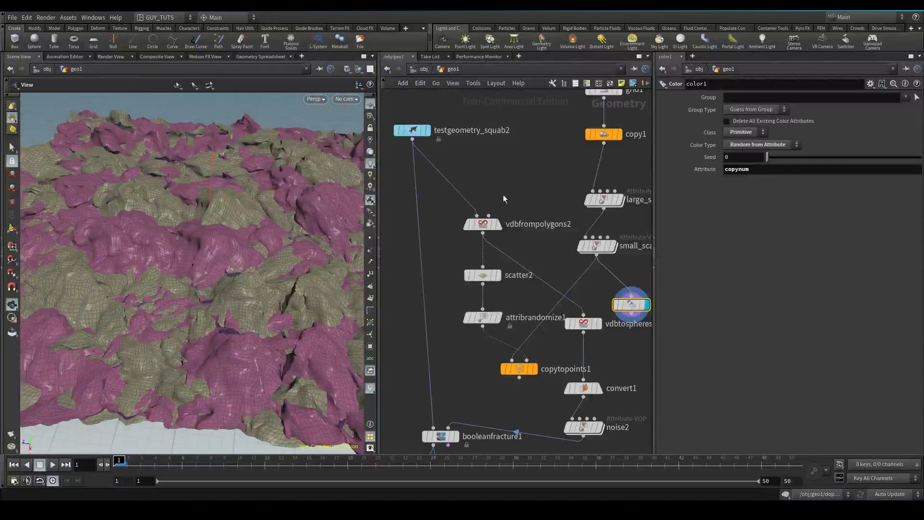
Wire the output of color1 into the geometry input of copytopoints1 and display copytopoints1 to inspect the coloured cutters
{"action": "middle_click_drag", "start_coordinate": [550, 320], "coordinate": [518, 244]}
{"action": "left_click_drag", "start_coordinate": [599, 239], "coordinate": [507, 294]}
{"action": "left_click", "coordinate": [503, 293]}
{"action": "left_click_drag", "start_coordinate": [181, 233], "coordinate": [297, 277]}
{"action": "left_click_drag", "start_coordinate": [165, 184], "coordinate": [307, 253]}
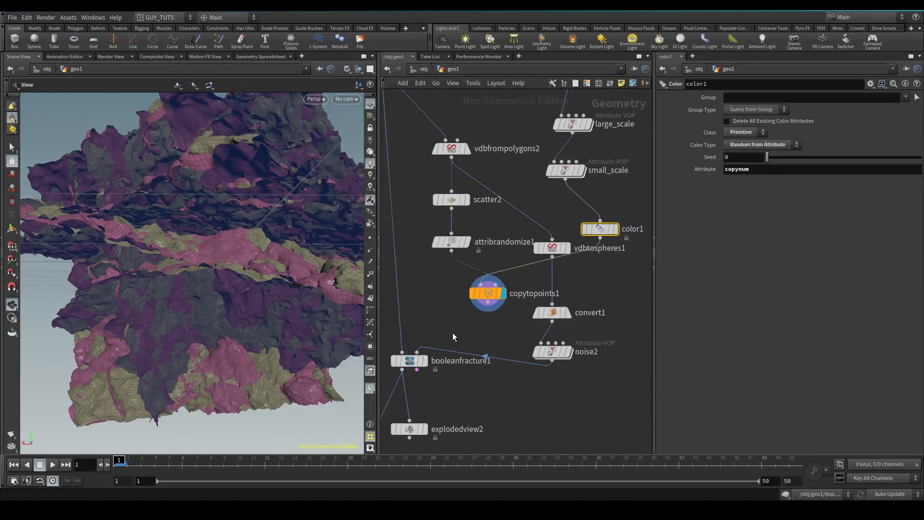
{"action": "key", "text": "h"}
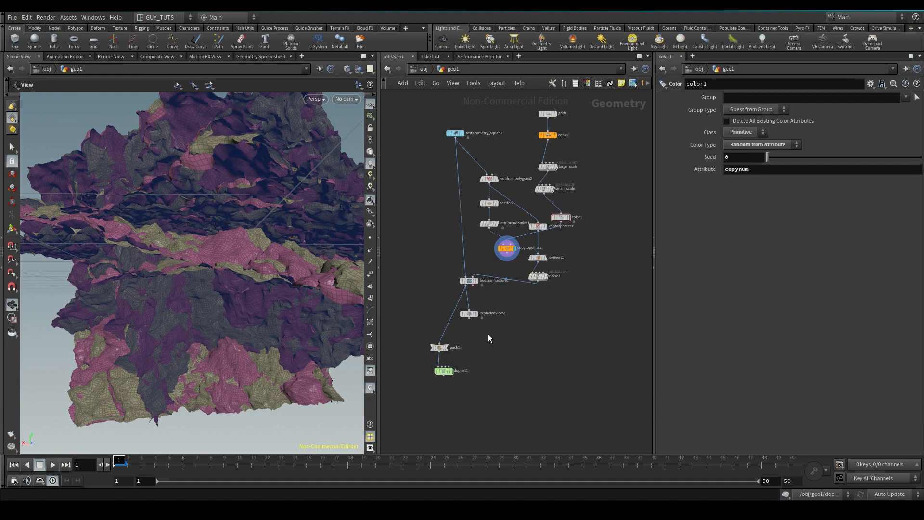
{"action": "scroll", "coordinate": [506, 305], "scroll_direction": "up", "scroll_amount": 4}
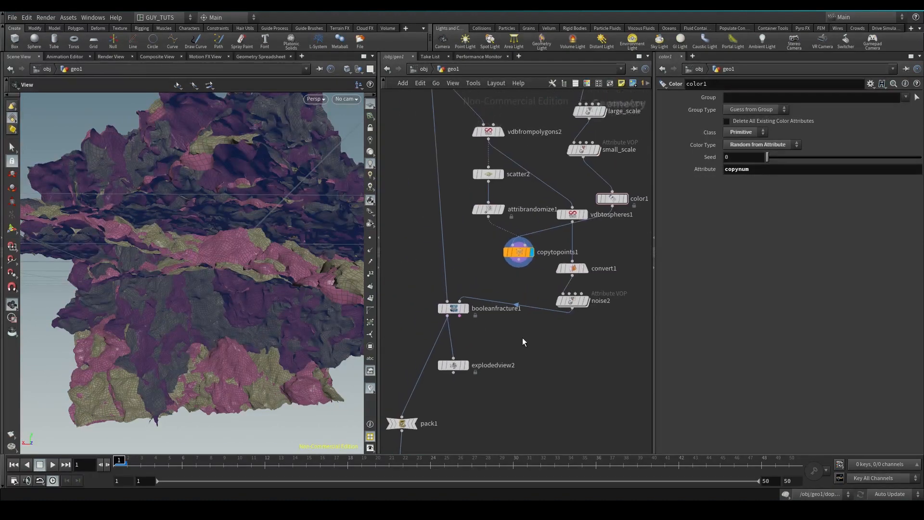